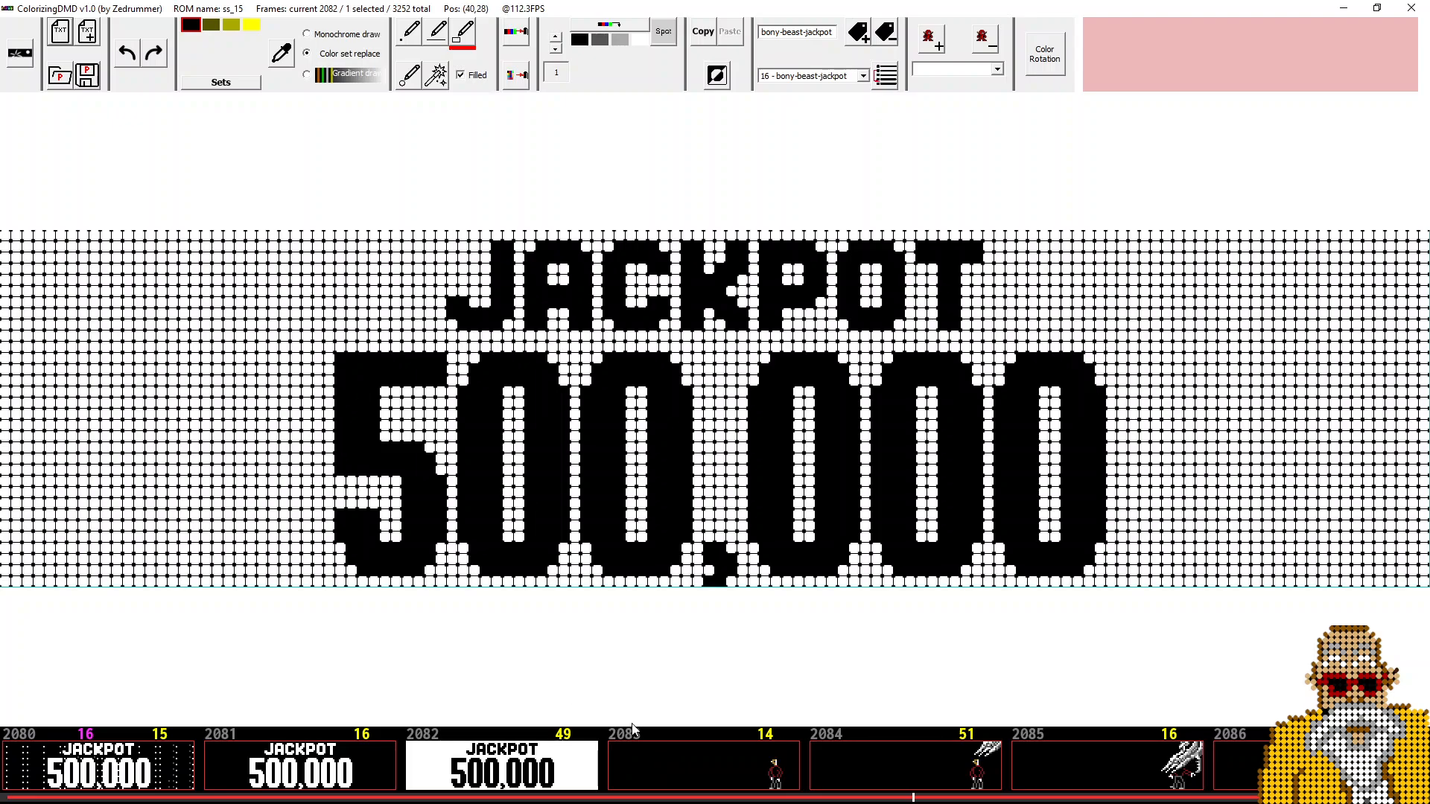
- Review the colorized frames 2081 to 2084, from the JACKPOT score to the hand animation, and return to frame 2083
click(668, 771)
scroll(668, 772, down, 1)
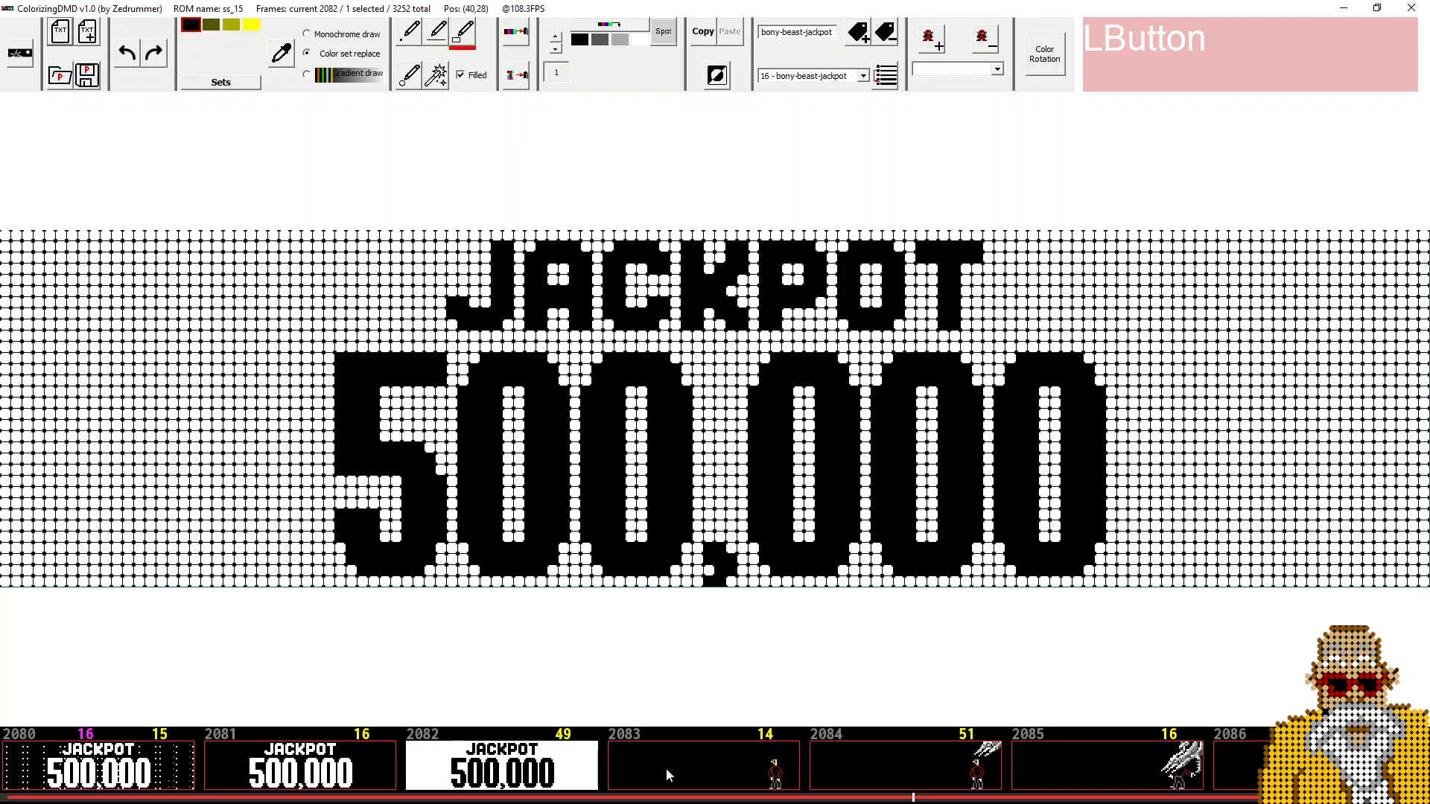
click(667, 769)
scroll(716, 774, down, 3)
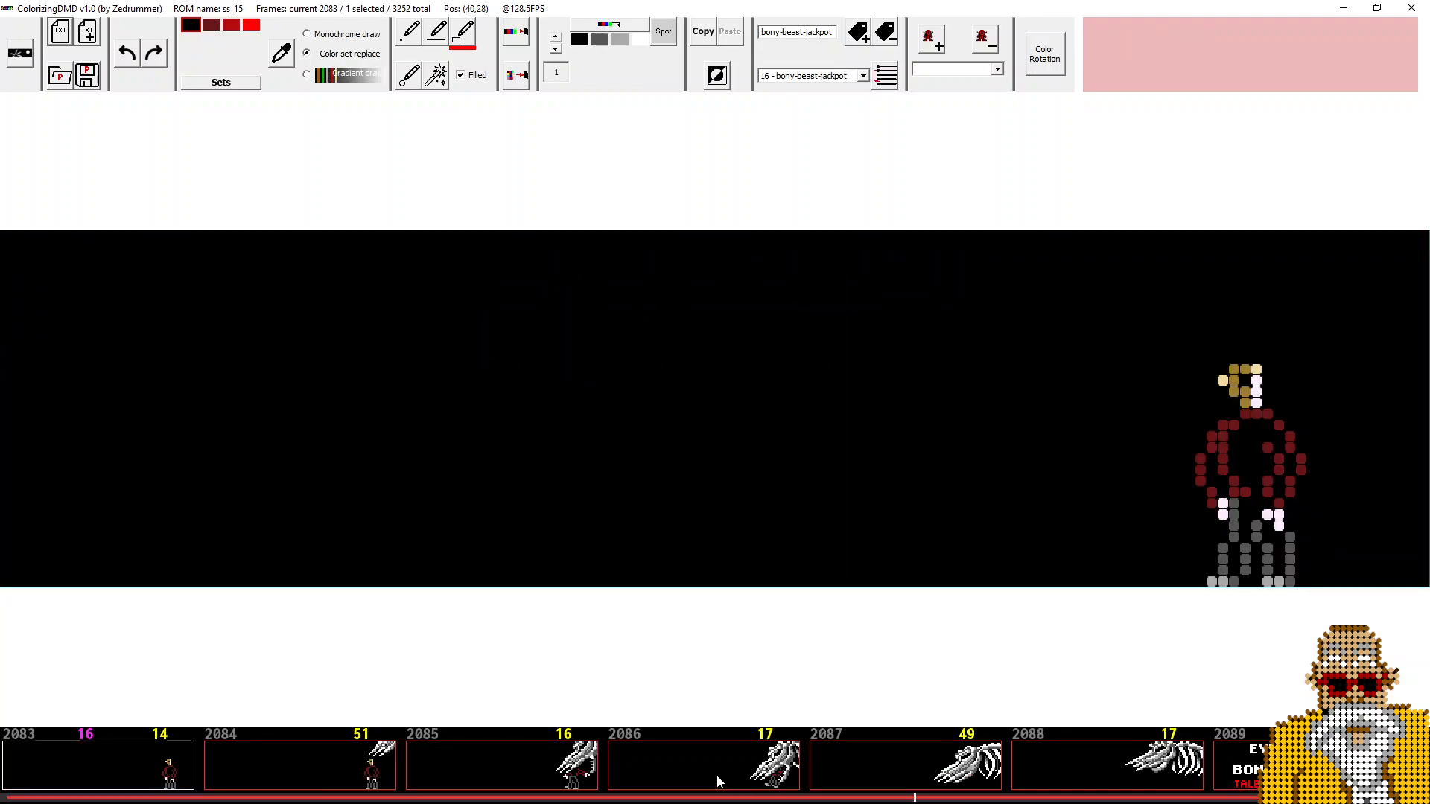
scroll(721, 774, down, 3)
scroll(633, 775, up, 5)
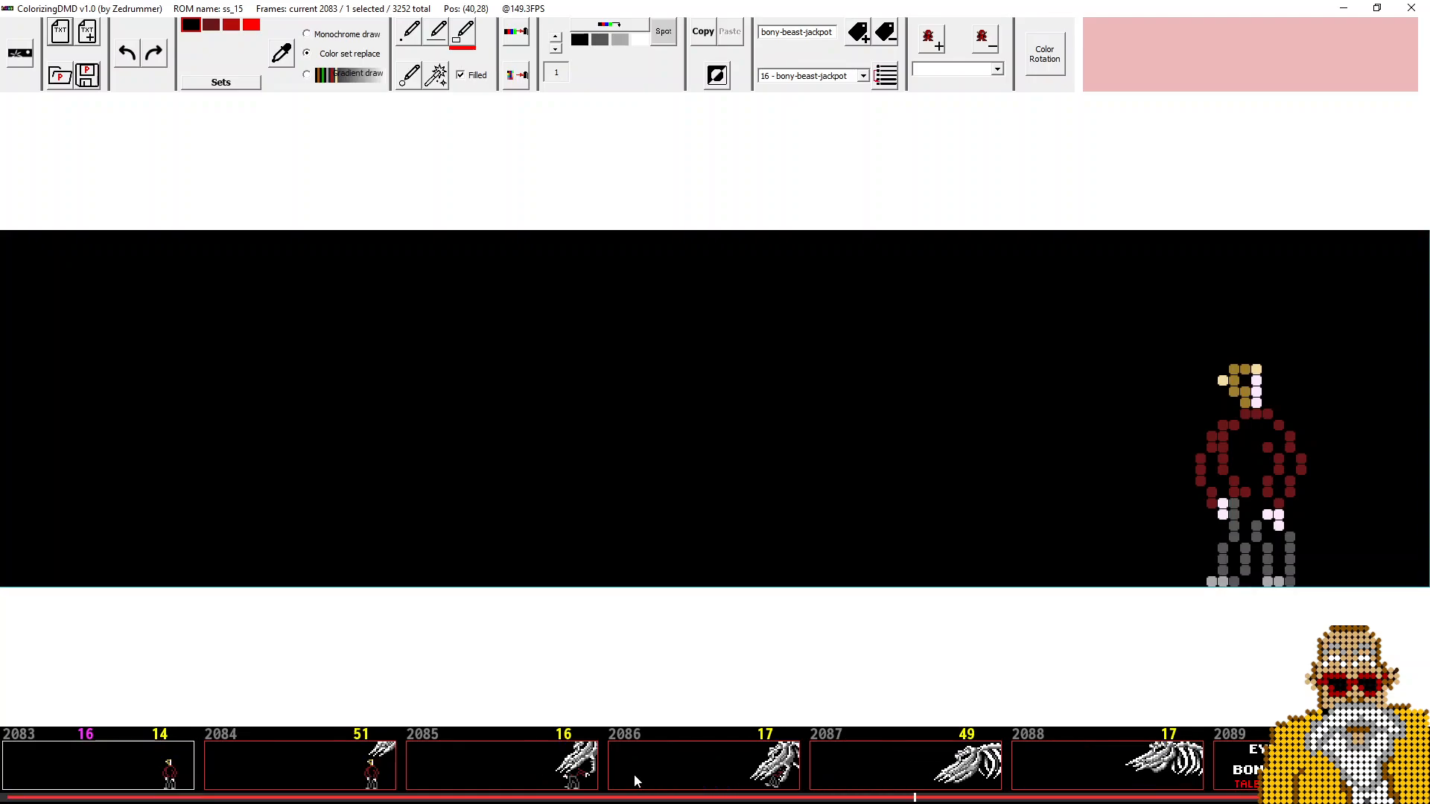
click(675, 763)
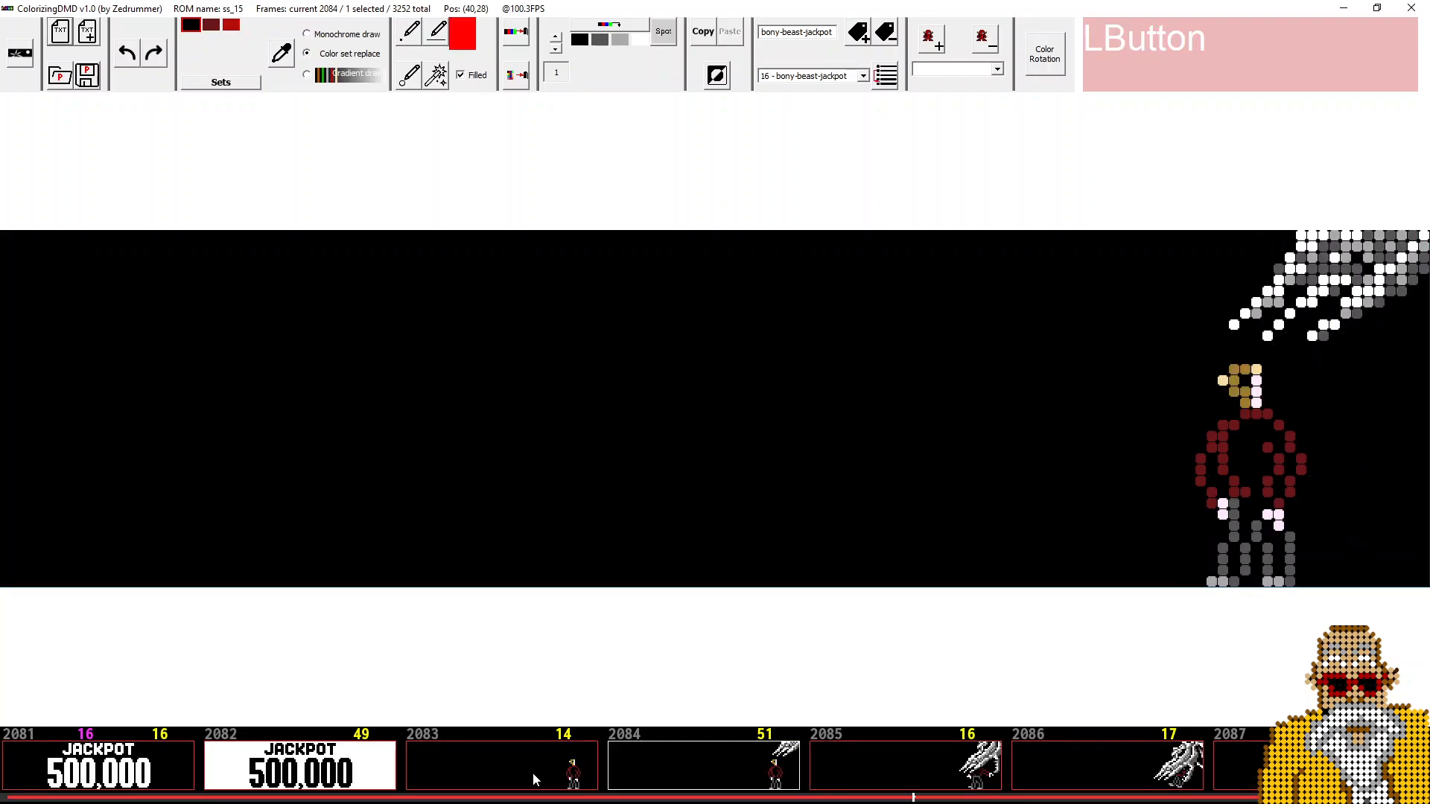
scroll(533, 772, up, 2)
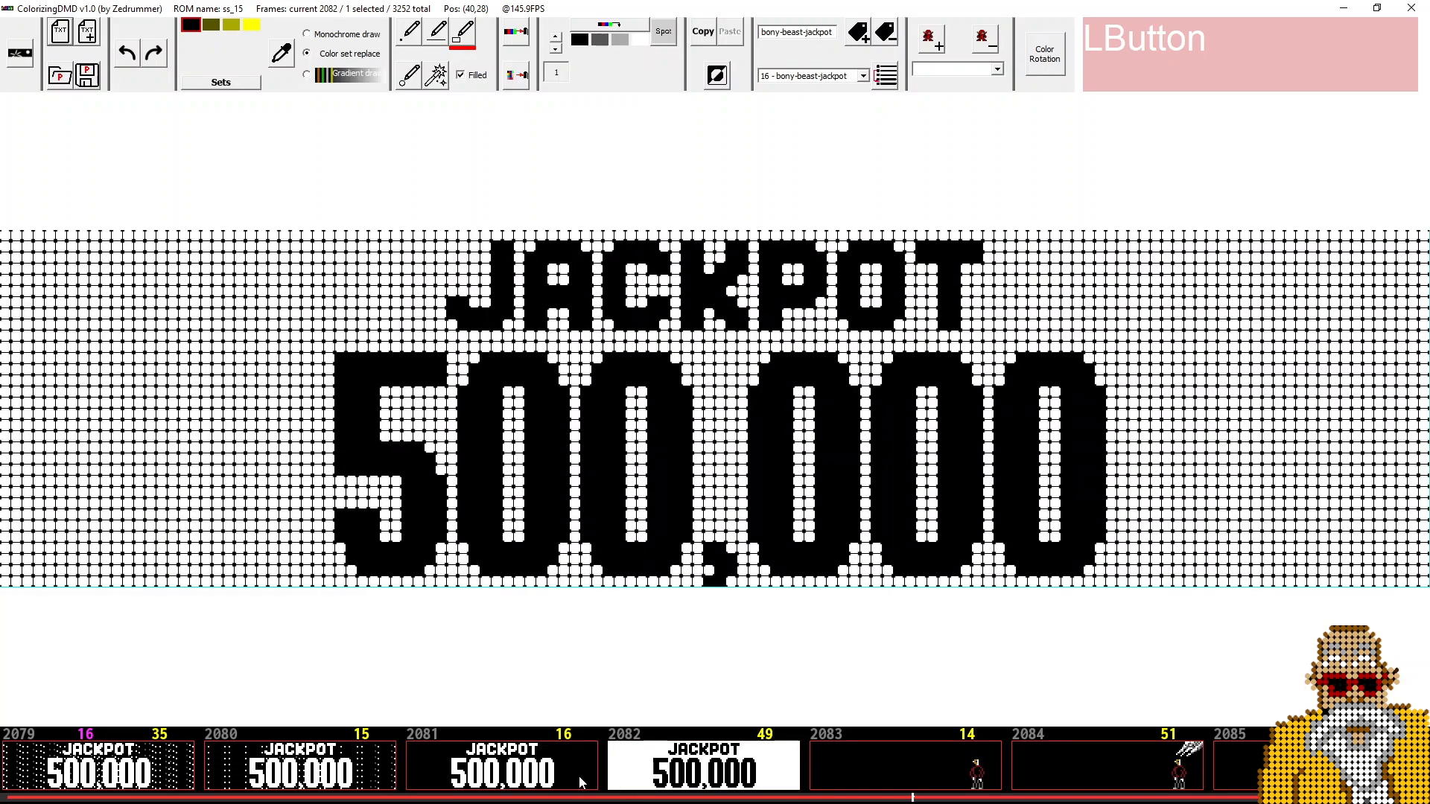
click(547, 782)
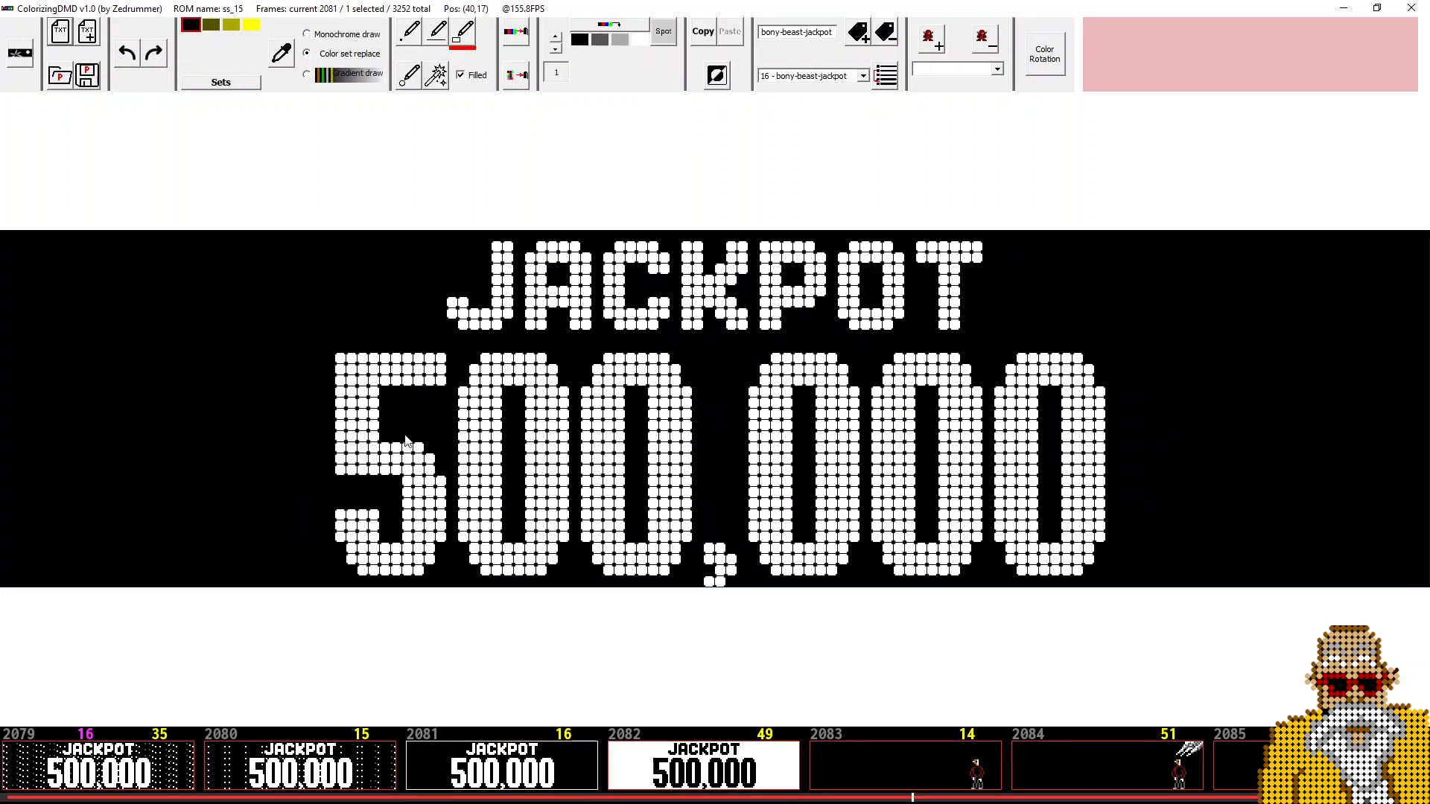
scroll(400, 713, down, 1)
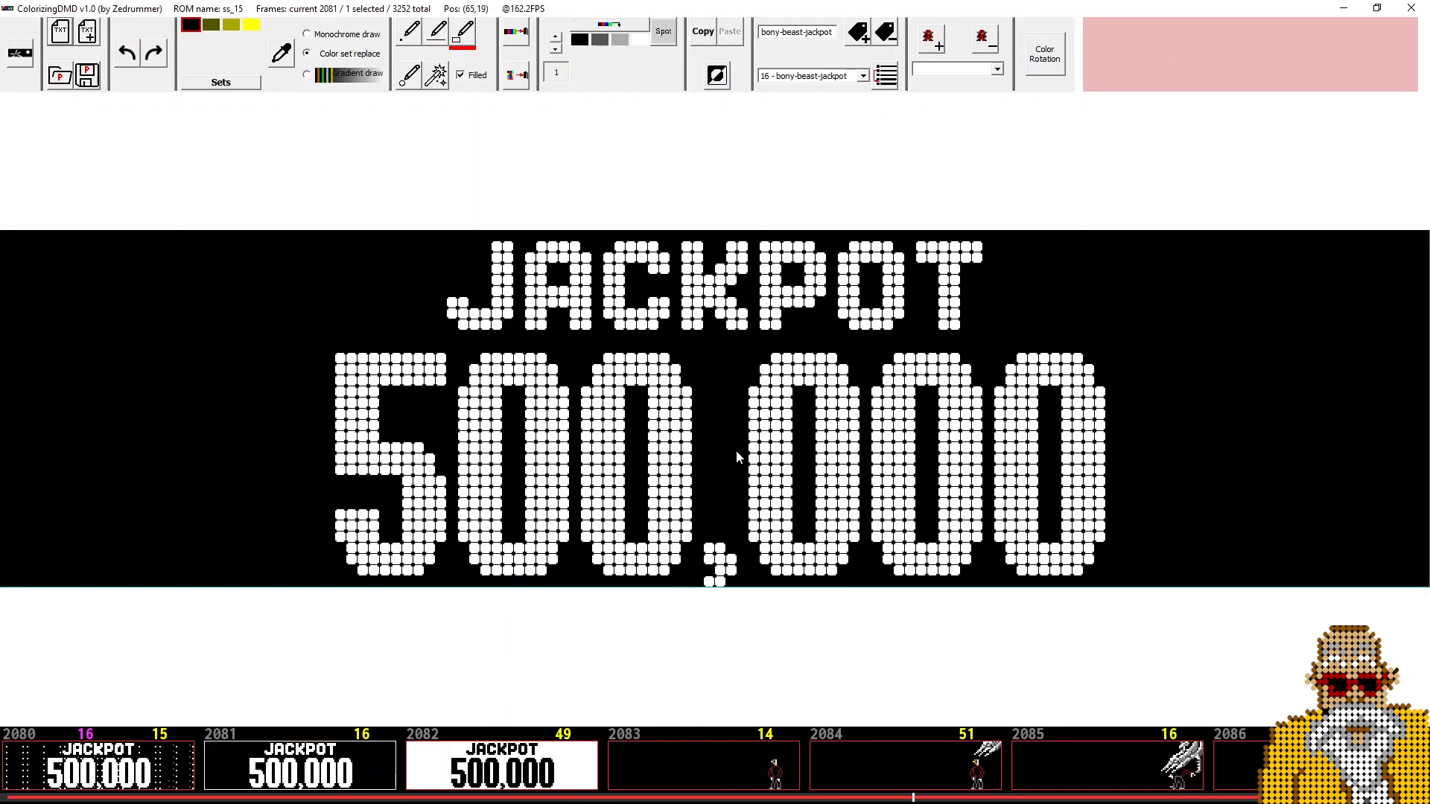
click(670, 772)
- Switch to the original-frame comparison view and check the mask choices for frame 2083
click(15, 56)
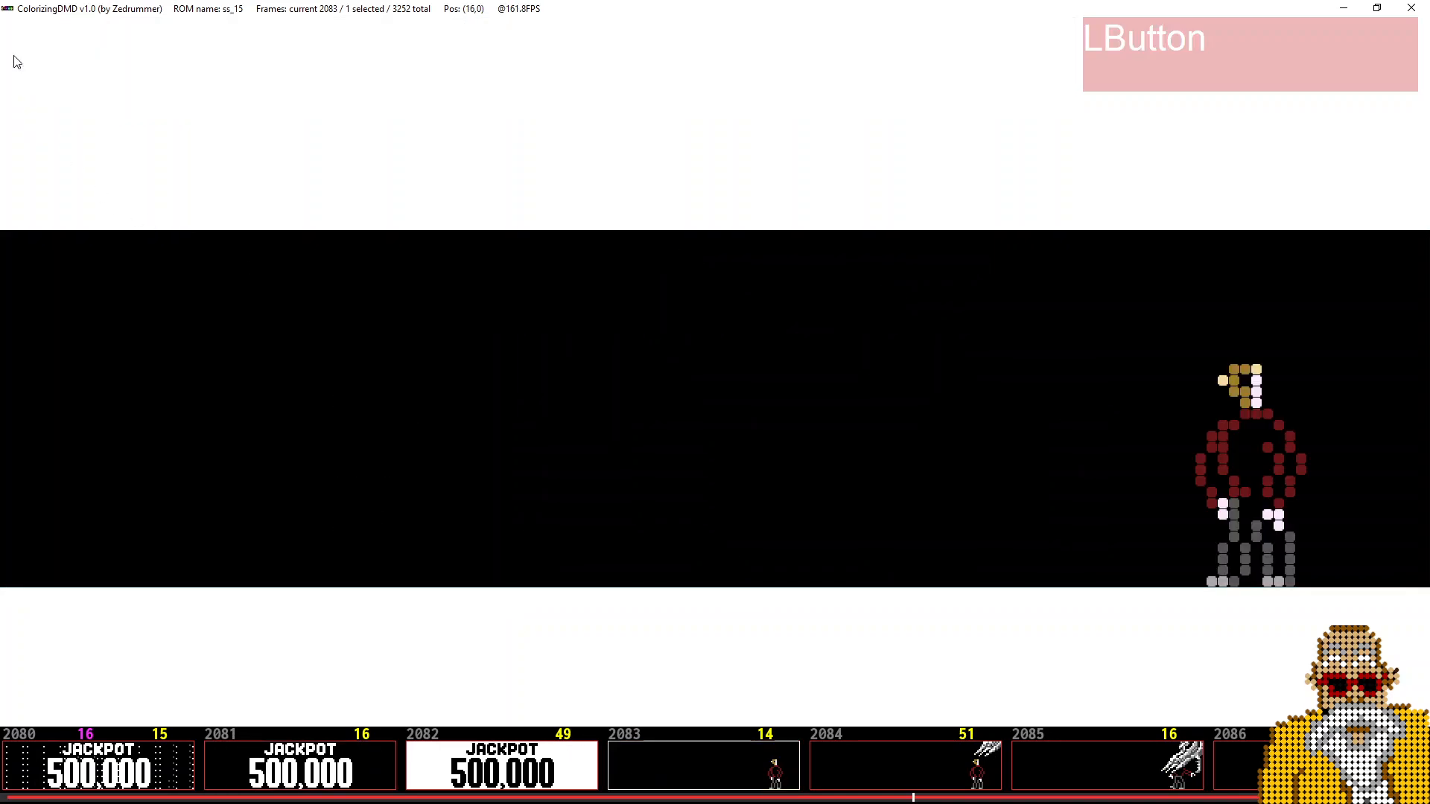
click(728, 766)
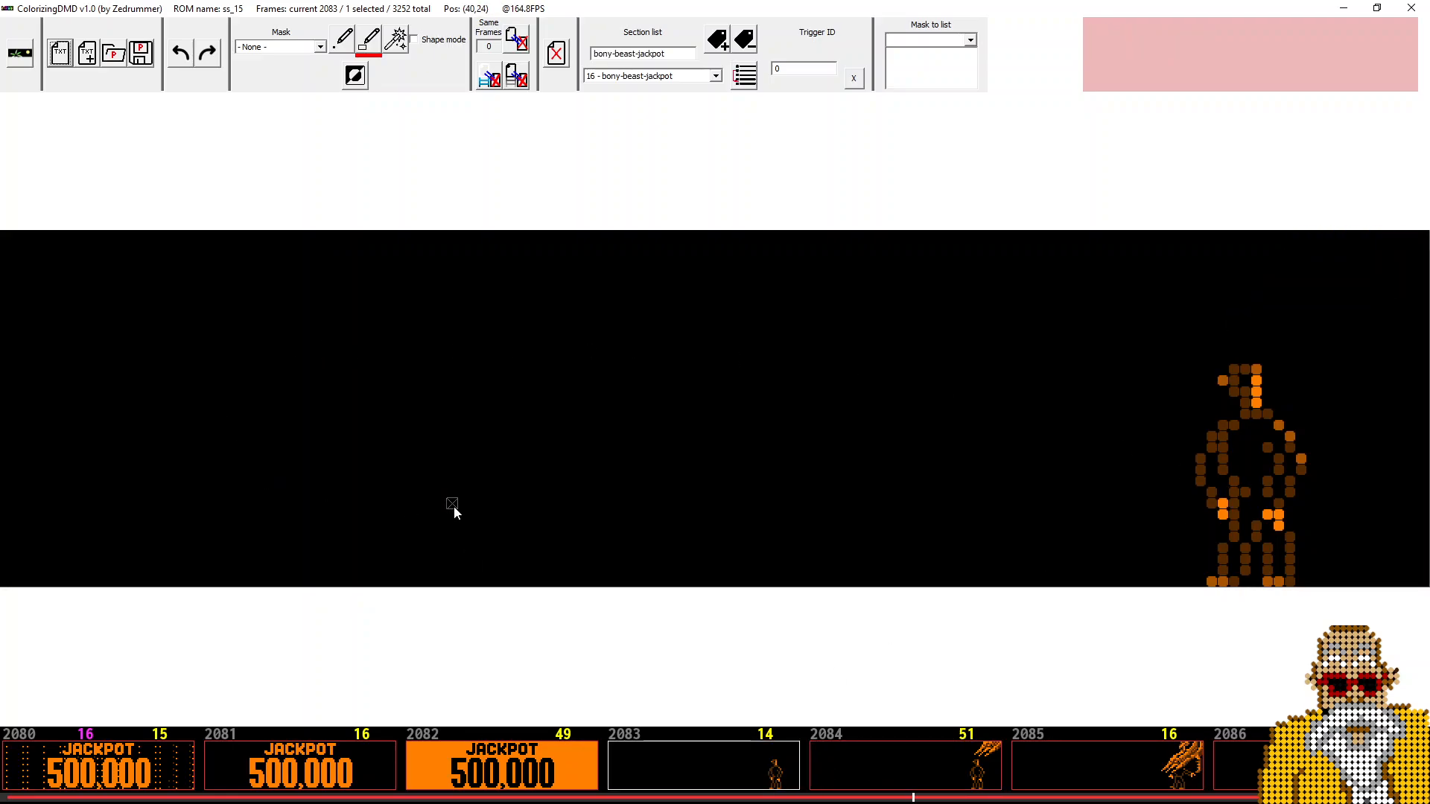
click(285, 50)
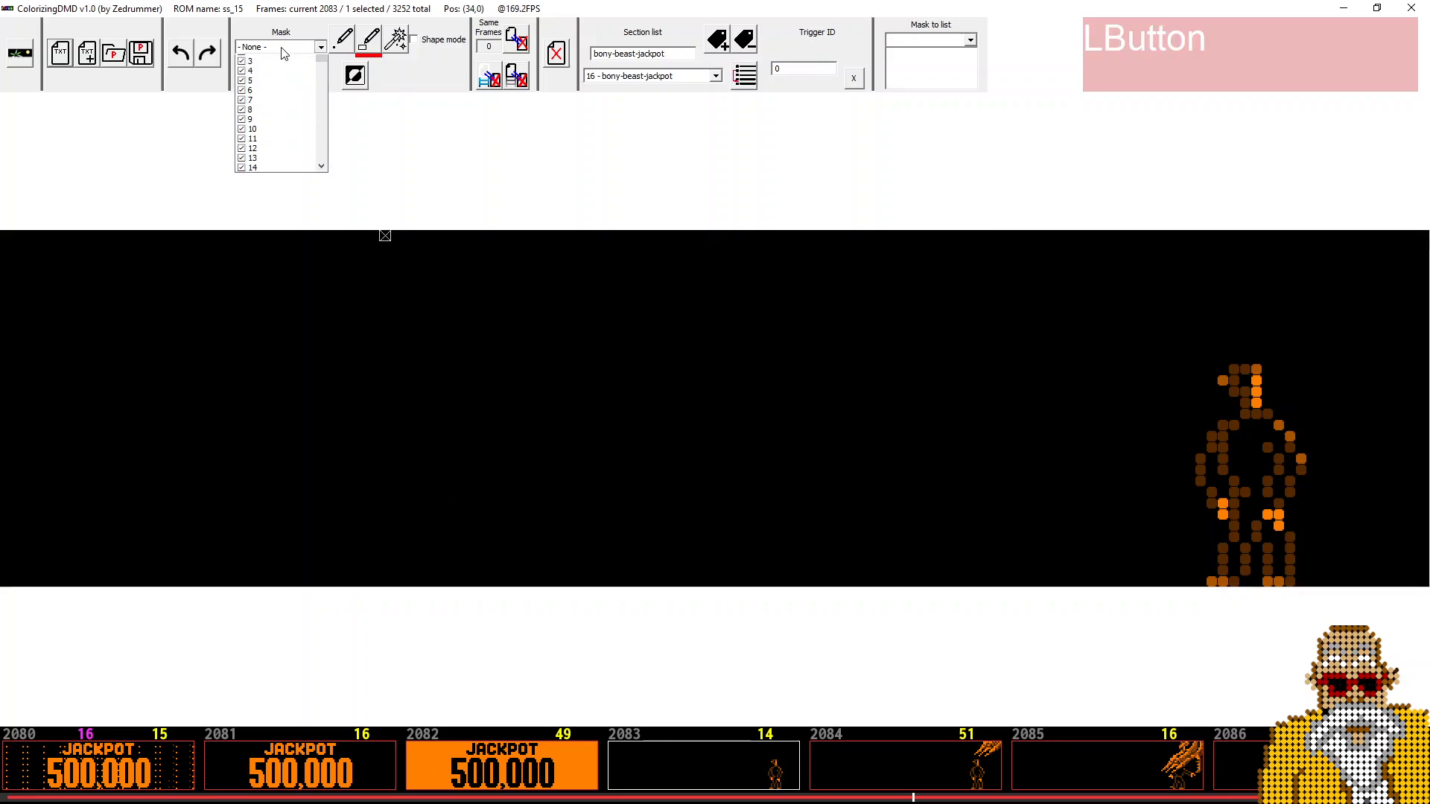
click(274, 61)
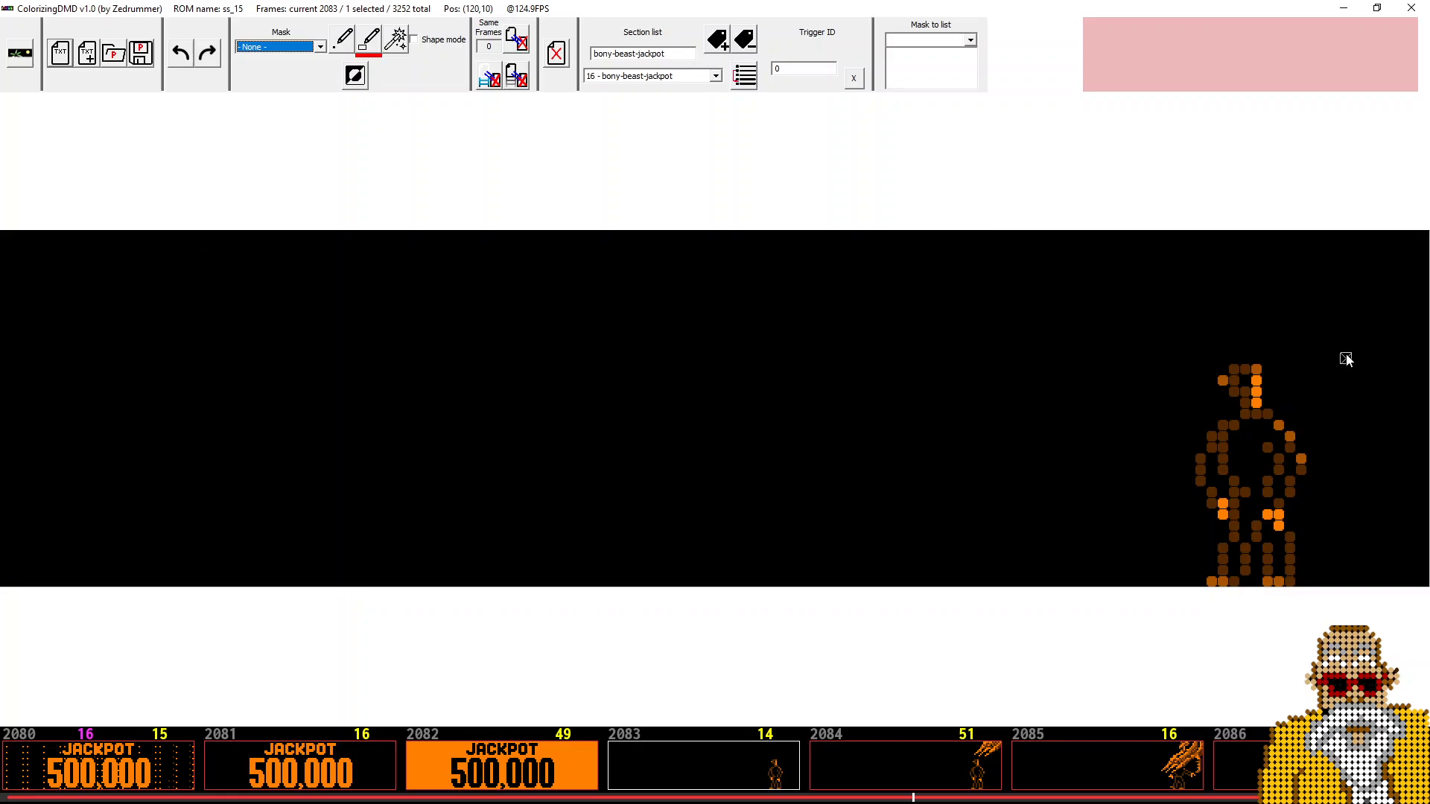
click(17, 54)
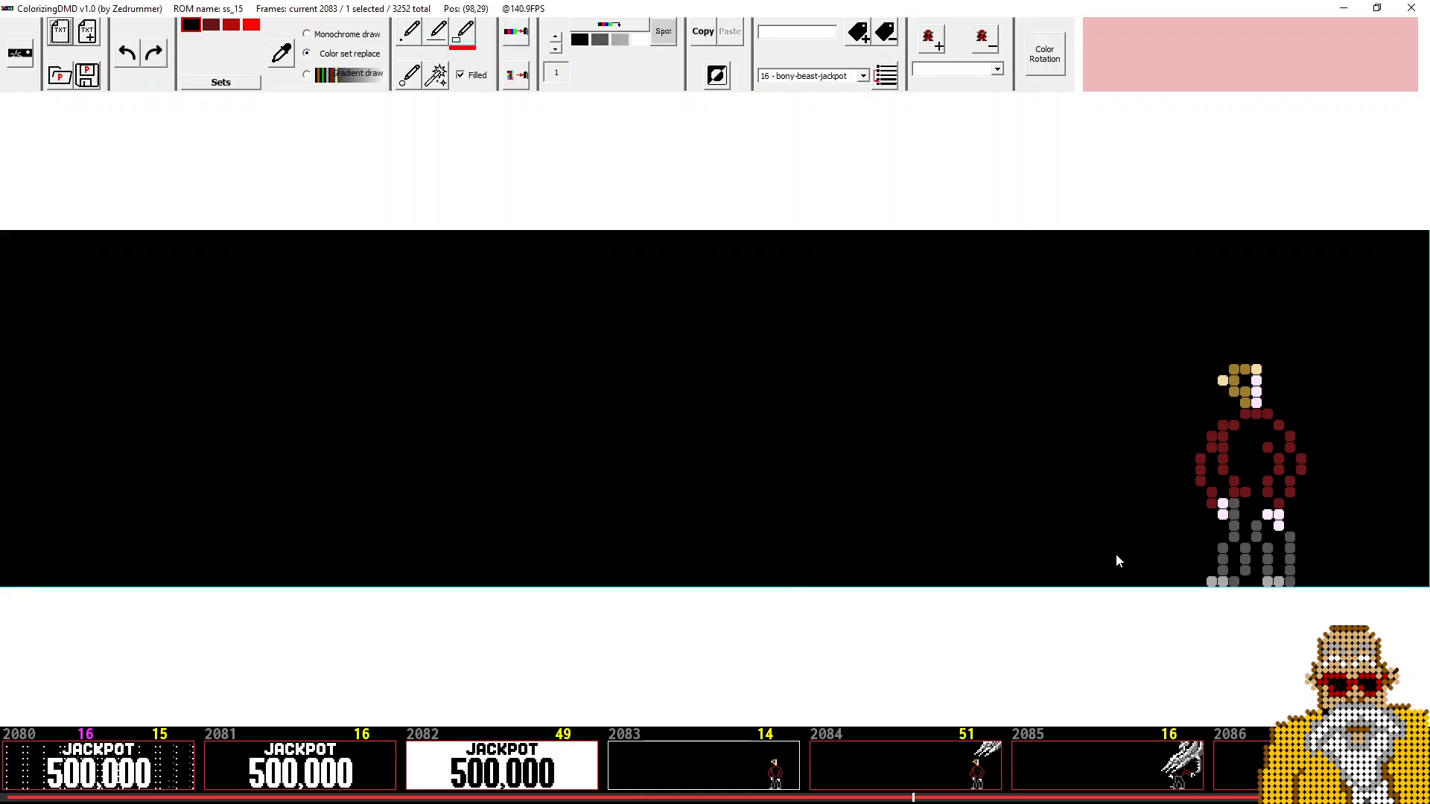
click(18, 54)
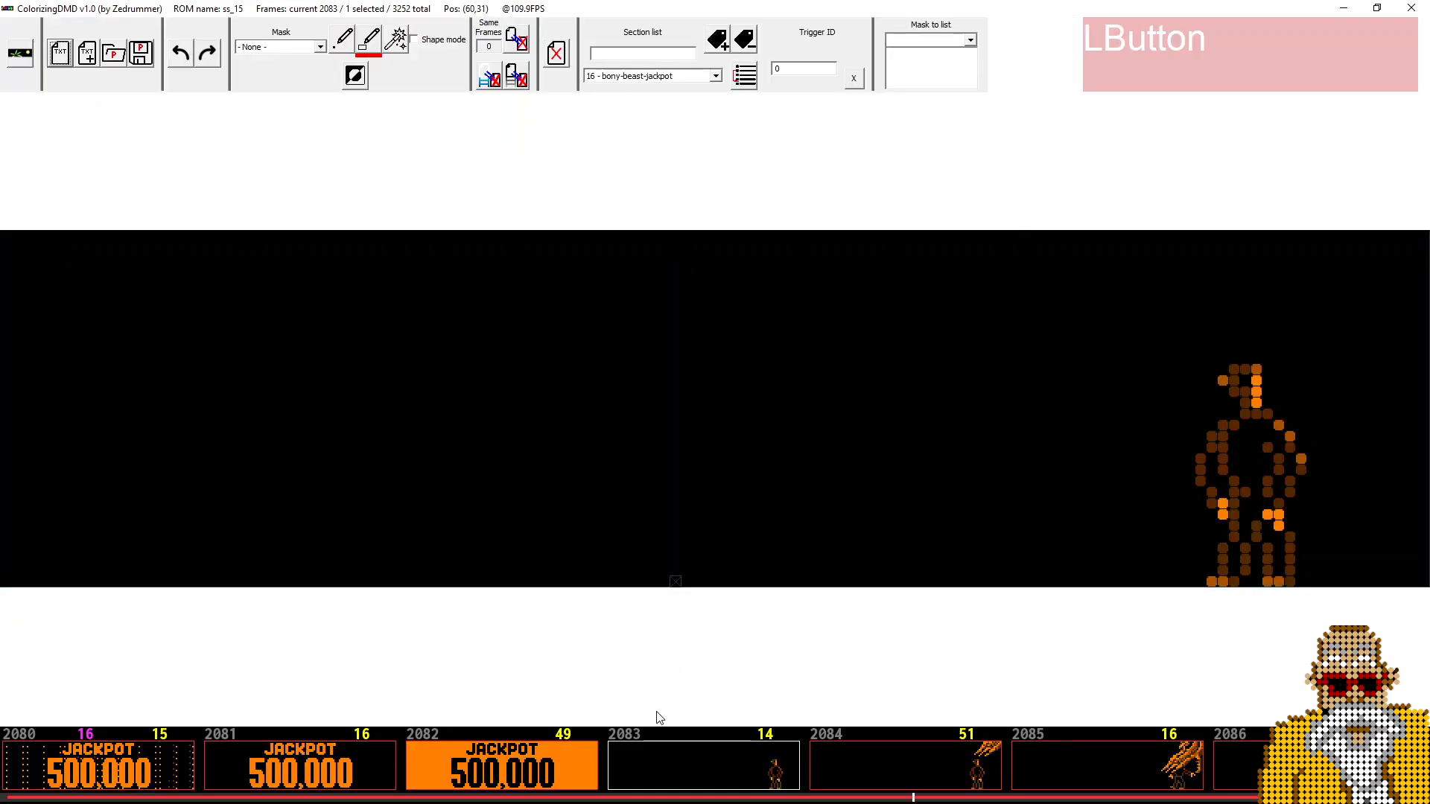
- Check the comparison masks of frame 2082 and frame 2081, keeping frame 2081 selected
click(575, 767)
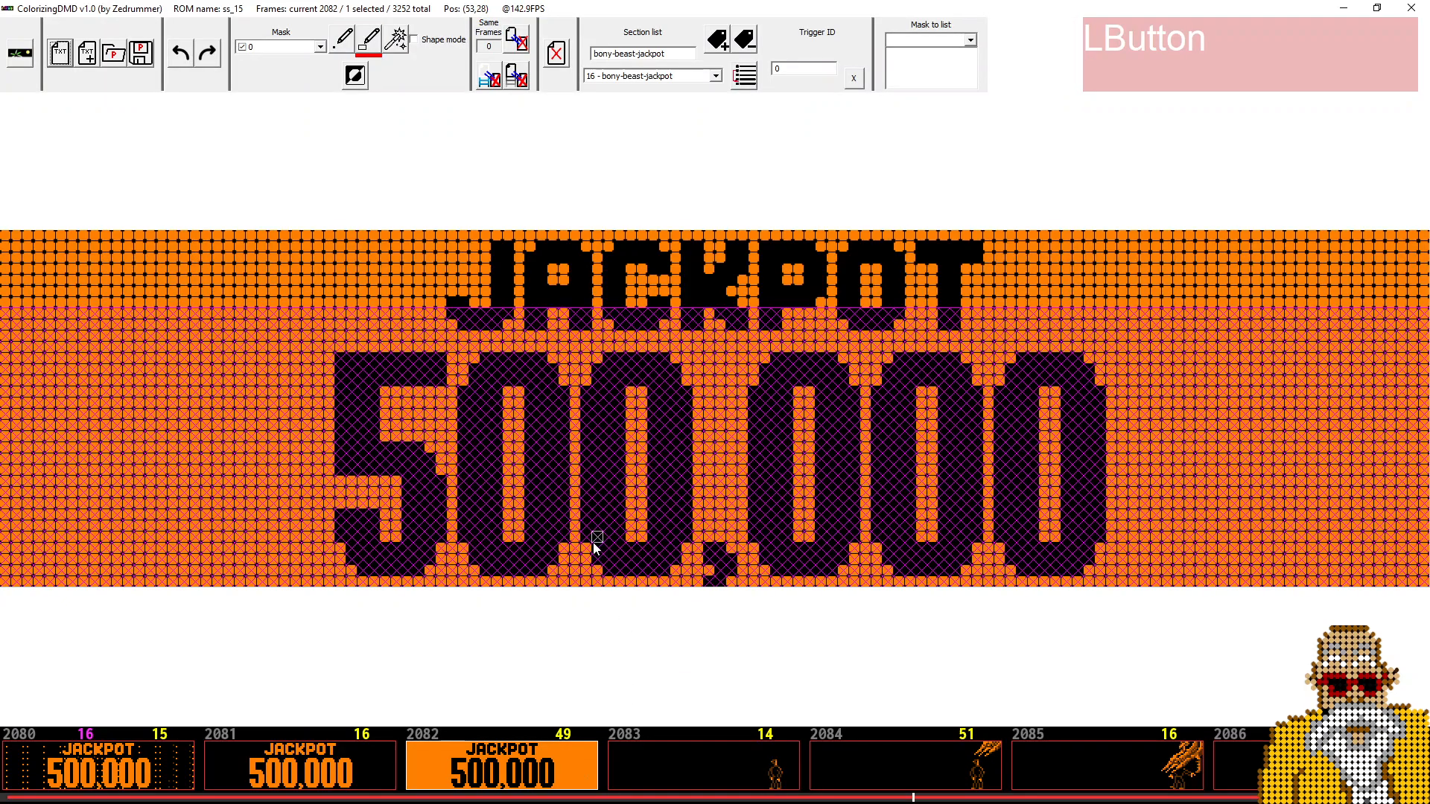
click(300, 767)
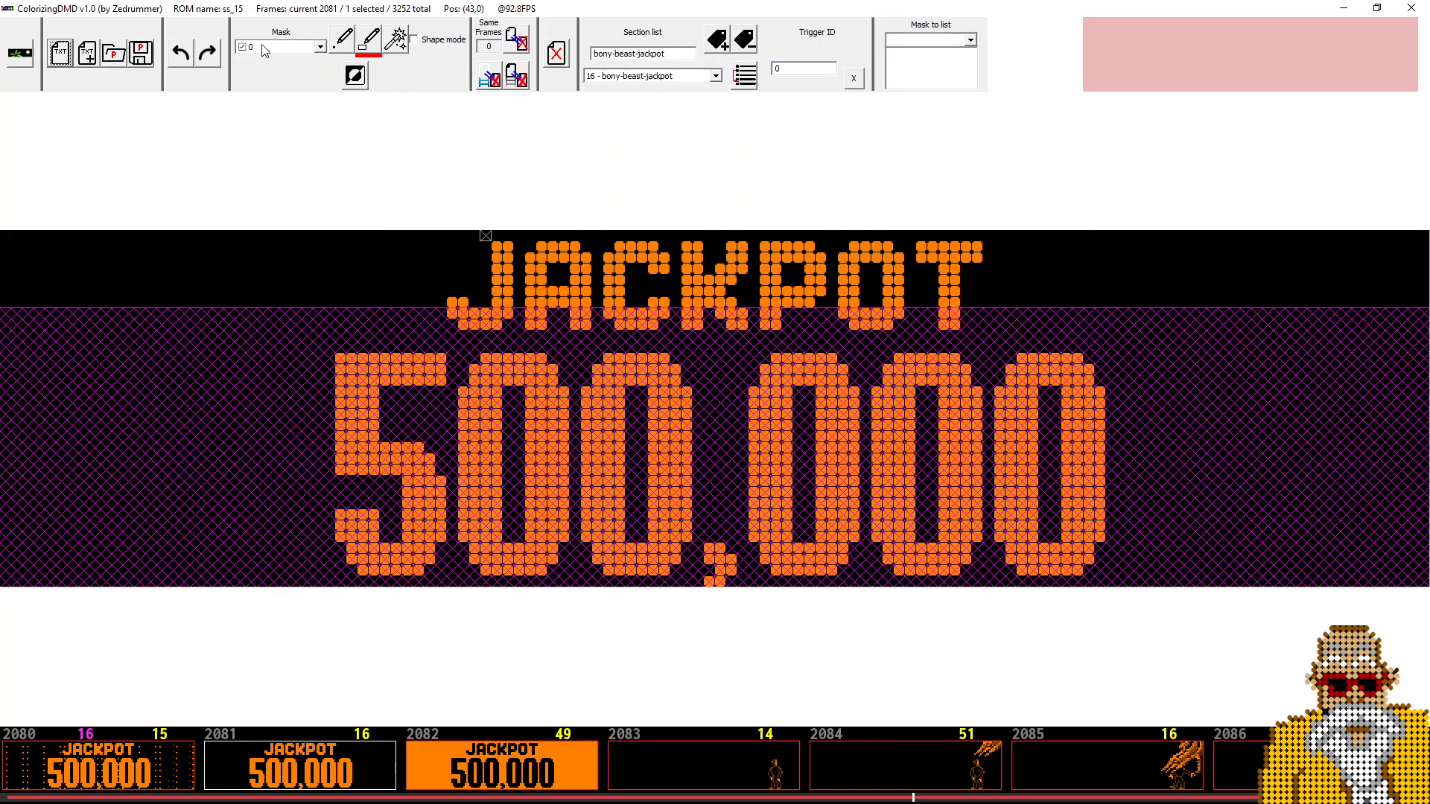
click(242, 47)
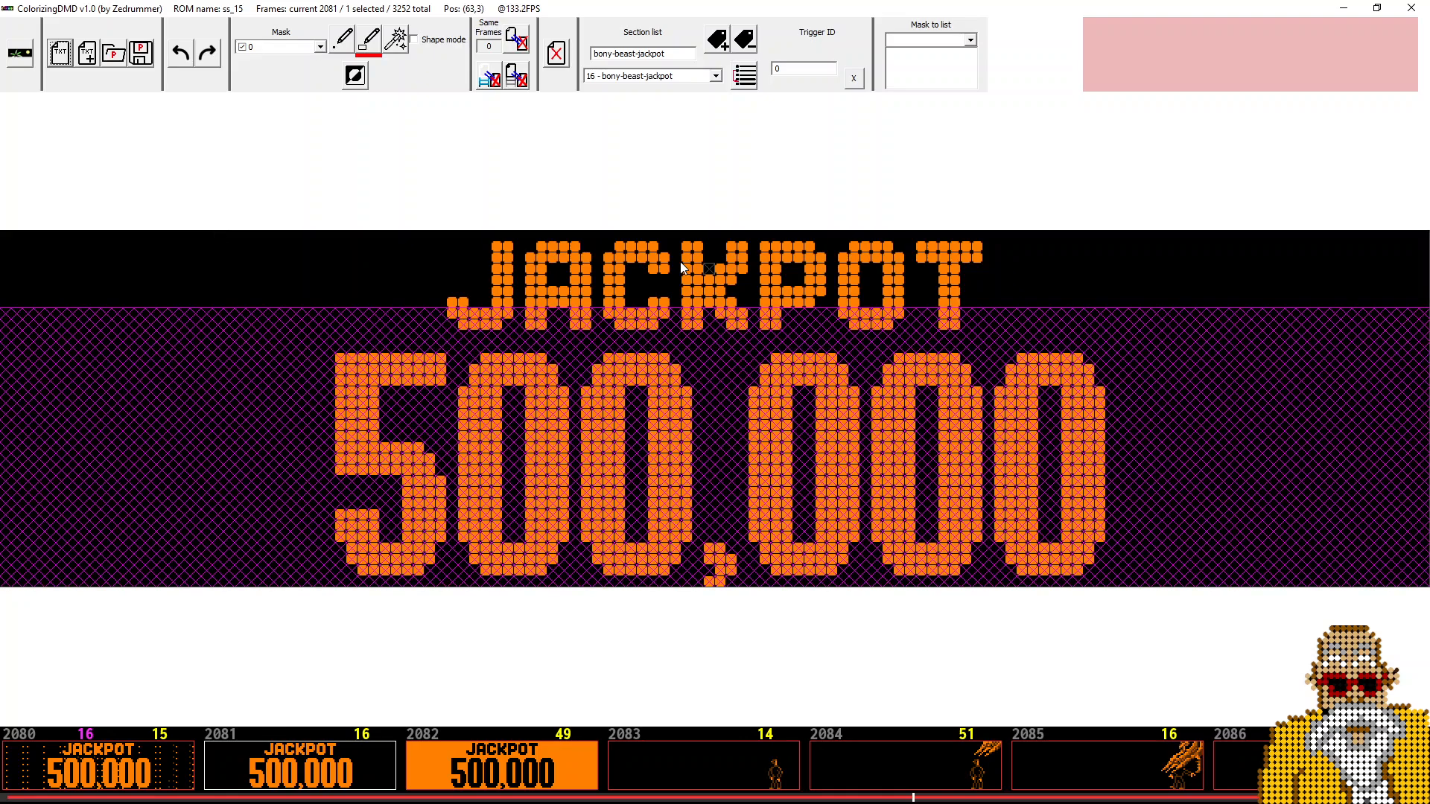
- Preview existing masks 1 through 6 one by one on frame 2081 to see which areas they cover
click(320, 47)
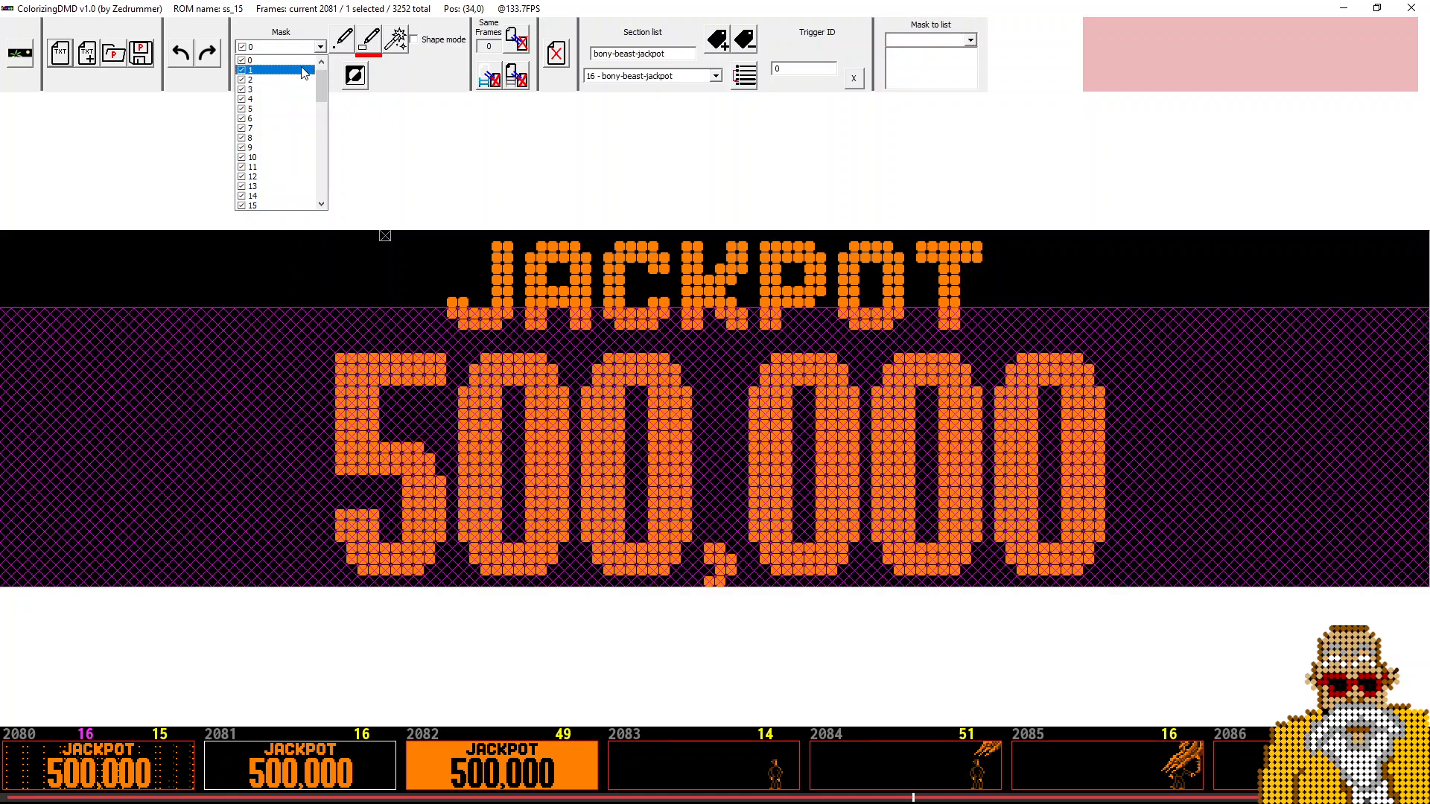
click(304, 70)
click(322, 47)
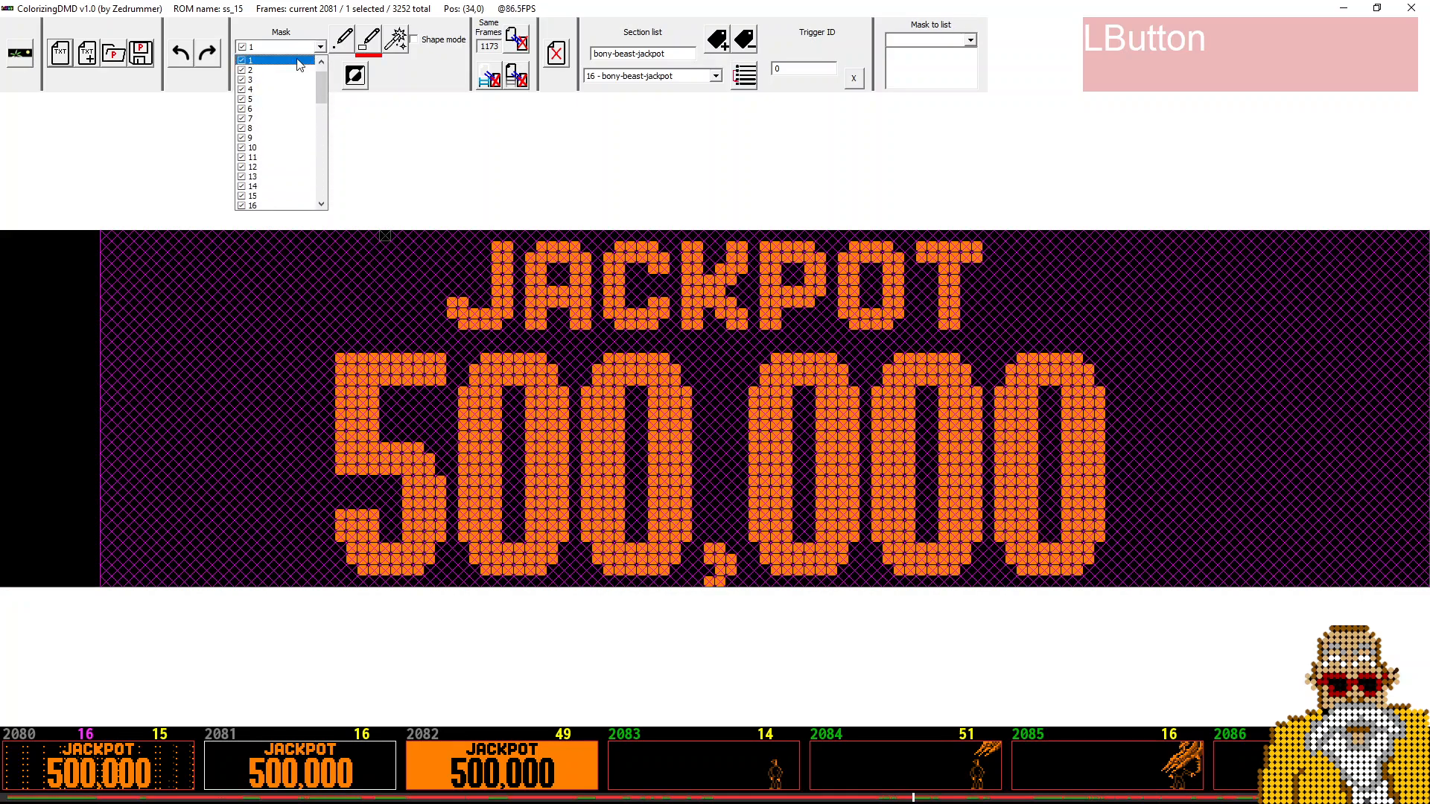
click(280, 70)
click(320, 47)
click(297, 79)
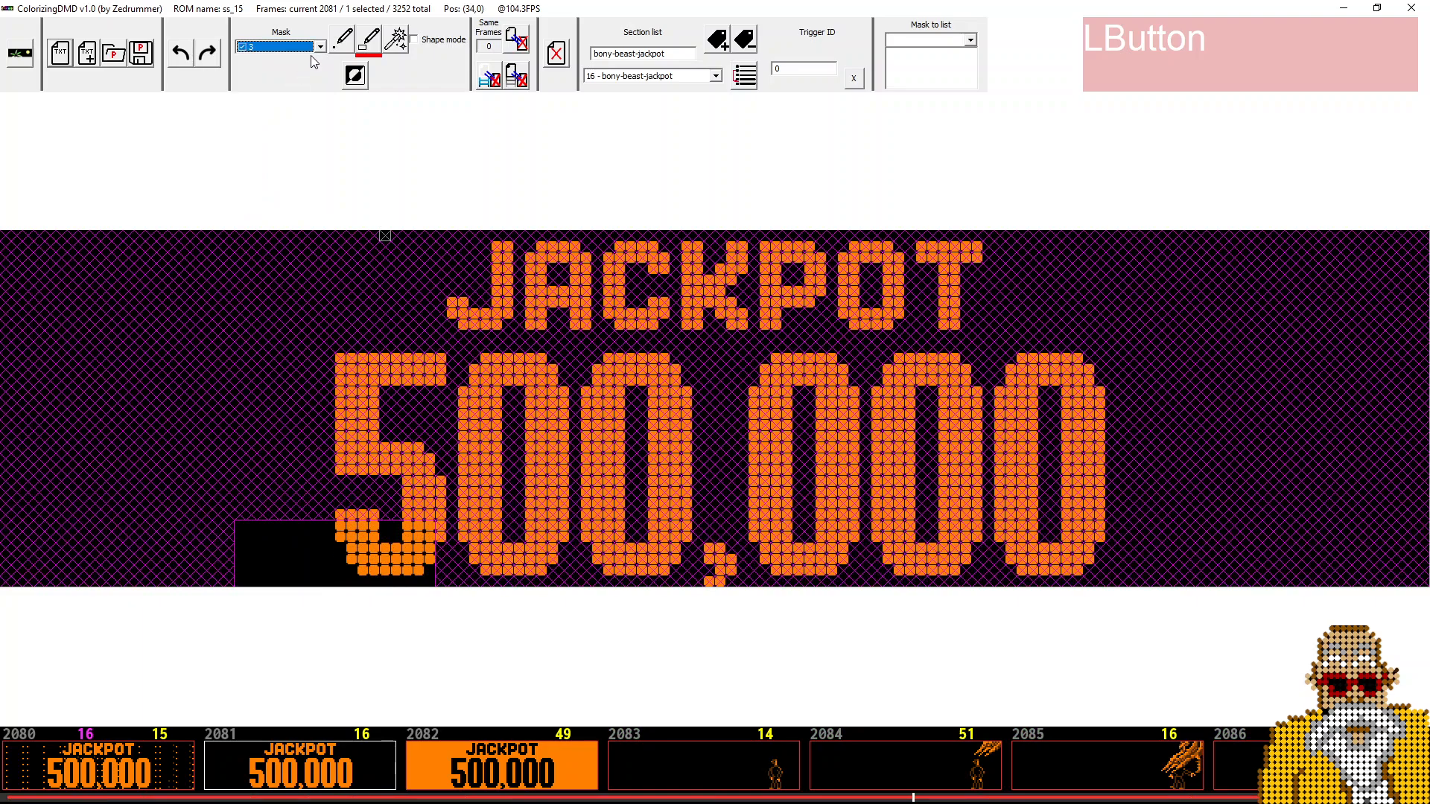
click(316, 49)
click(306, 61)
click(321, 47)
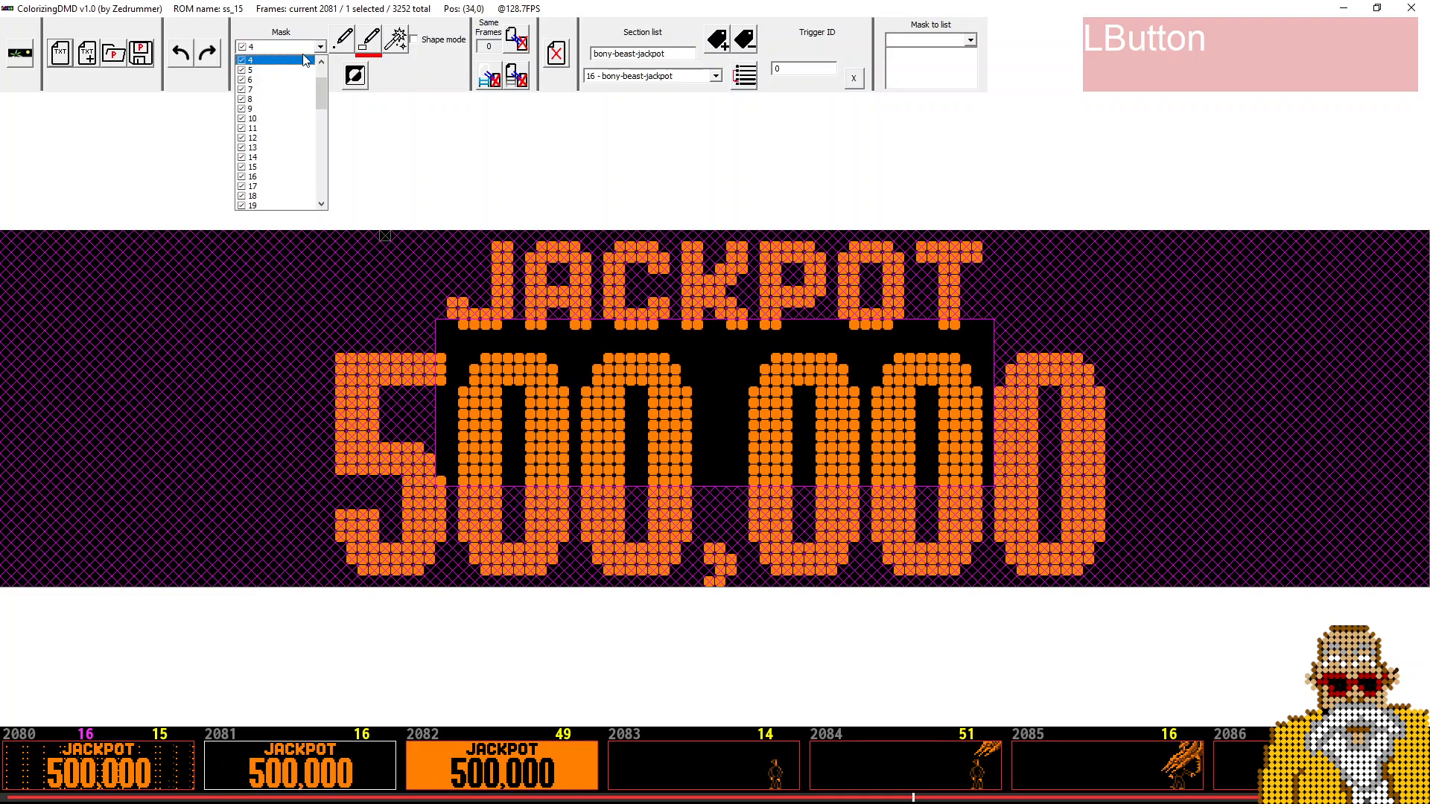
click(292, 70)
click(320, 47)
click(297, 79)
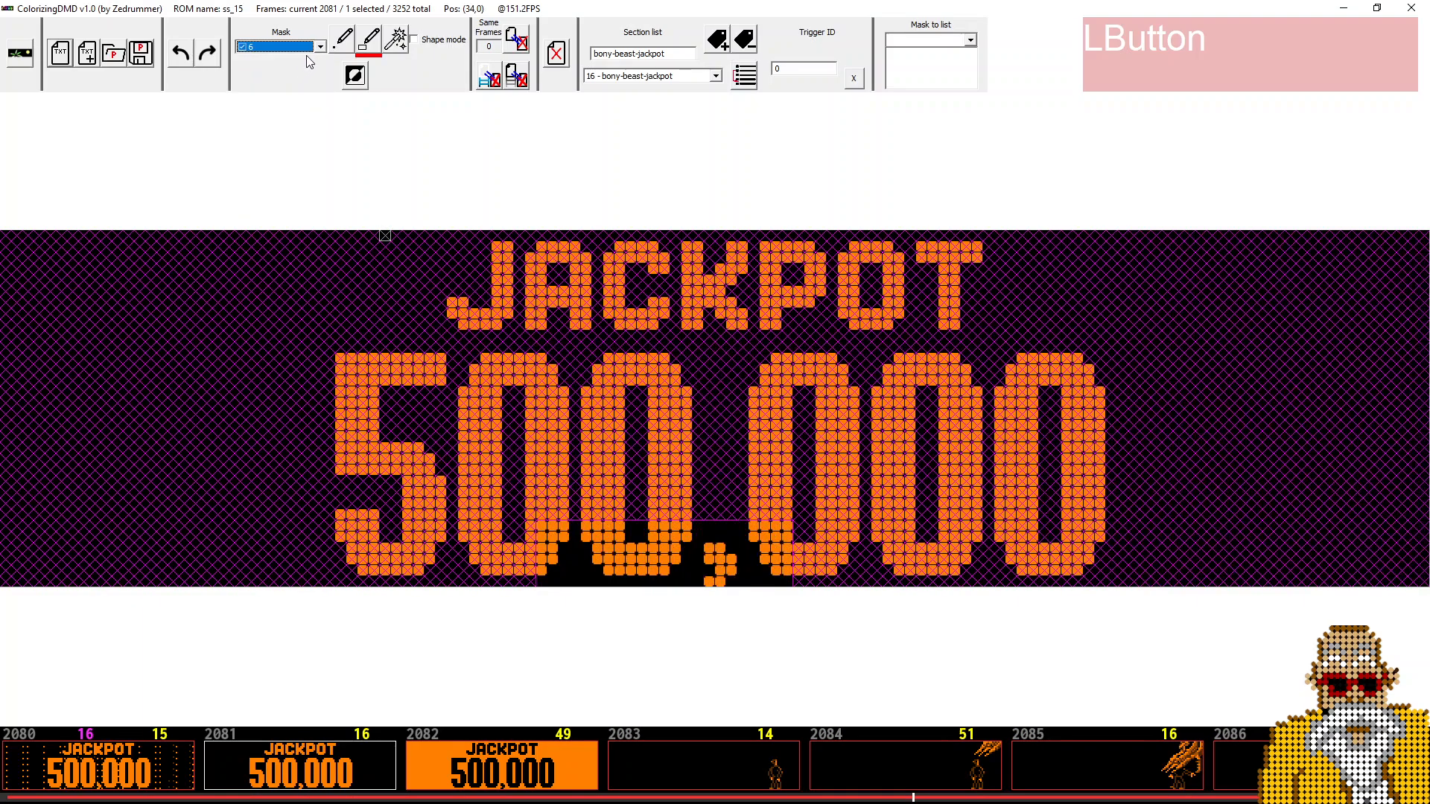
- Preview masks 7 through 13 on frame 2081 and return to mask 0
click(319, 47)
scroll(313, 60, up, 1)
click(313, 60)
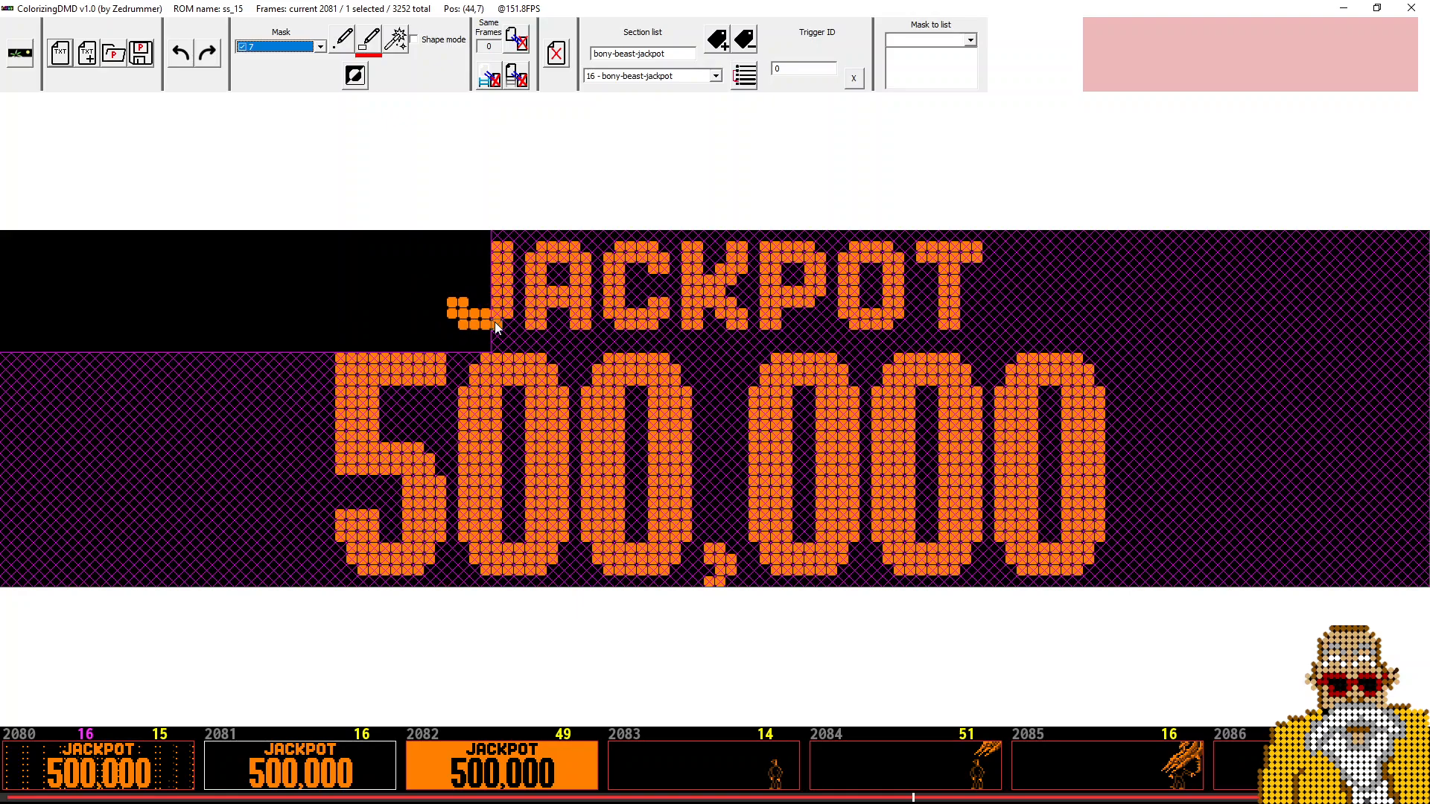
click(320, 48)
click(294, 70)
click(320, 47)
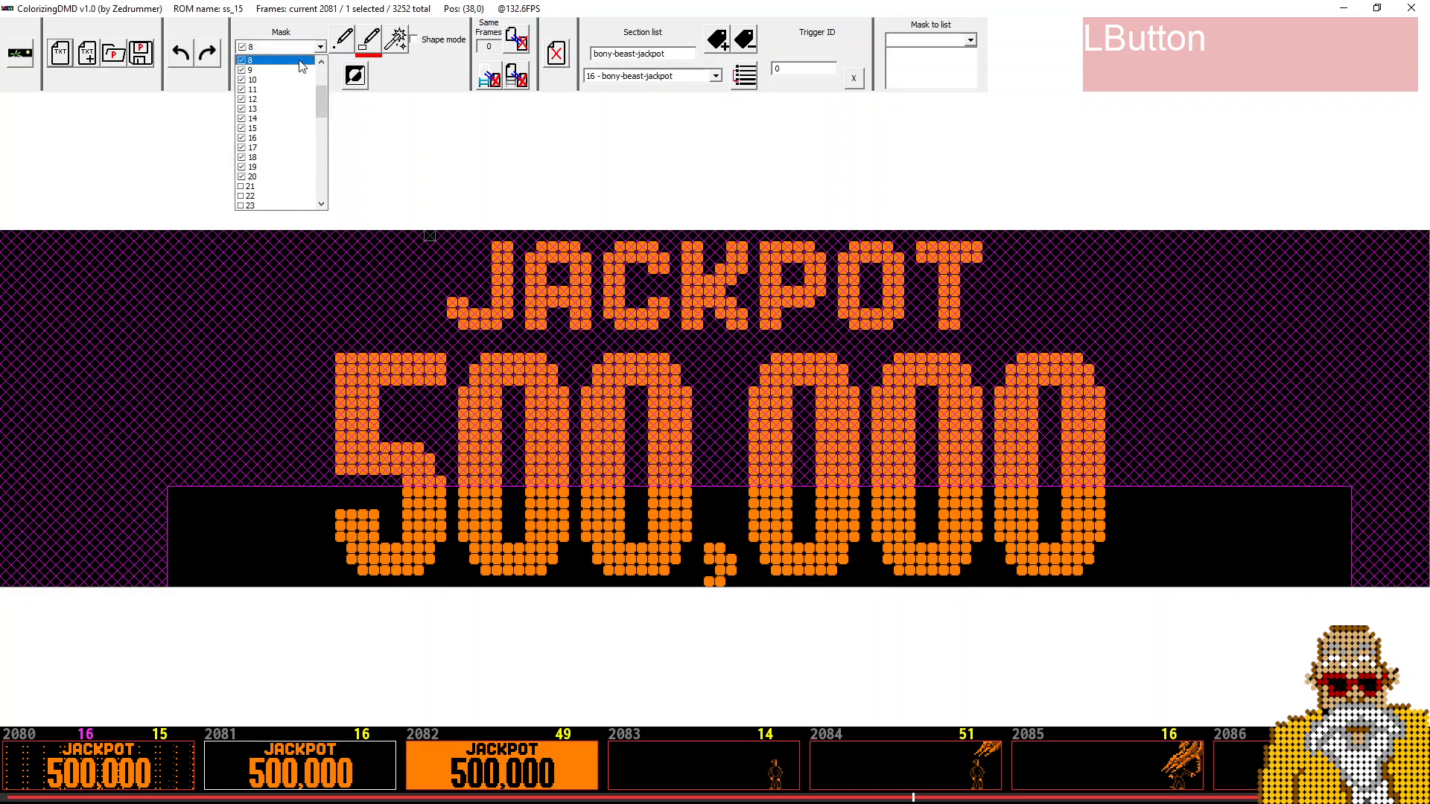
click(301, 69)
click(319, 48)
click(305, 69)
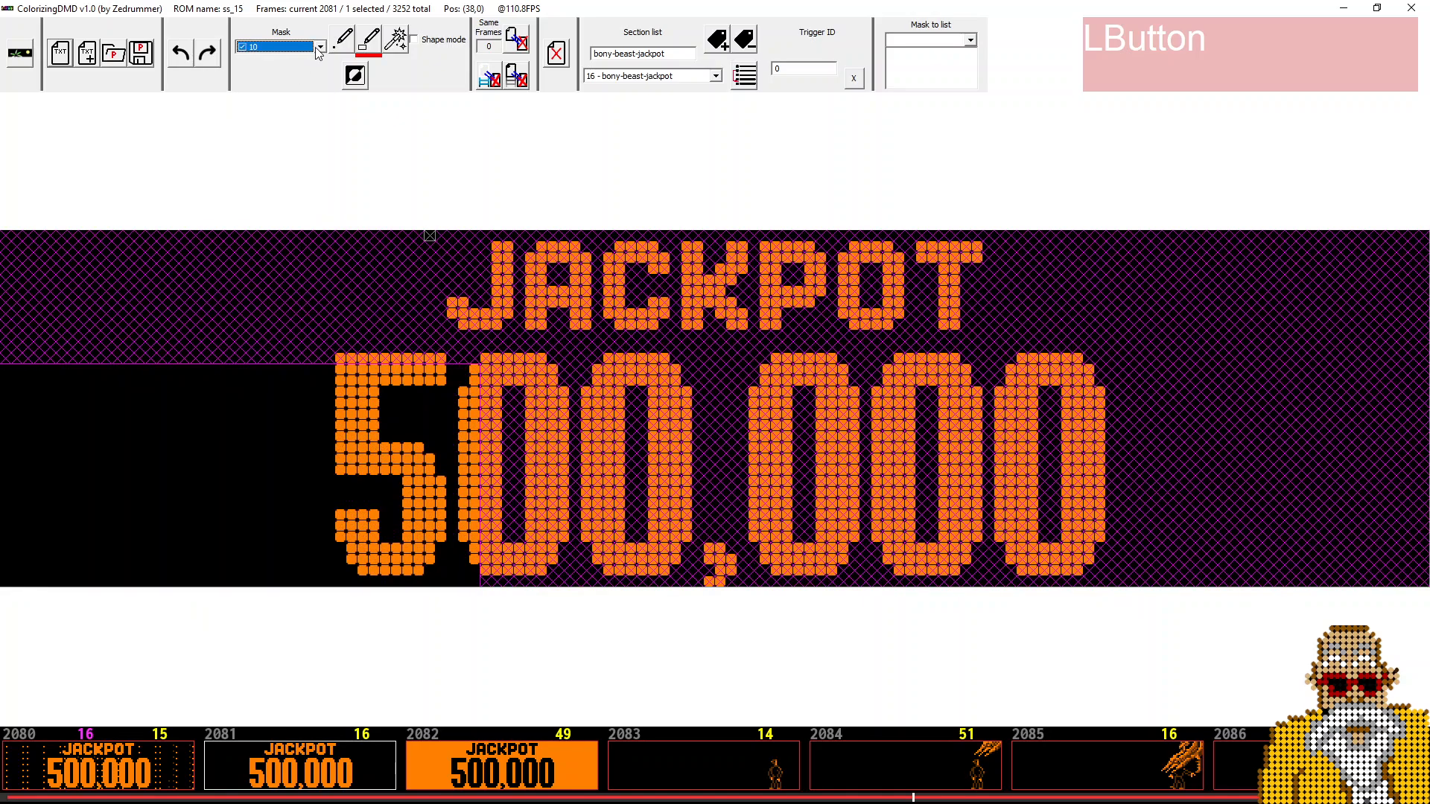
click(319, 48)
click(301, 70)
click(320, 48)
click(291, 77)
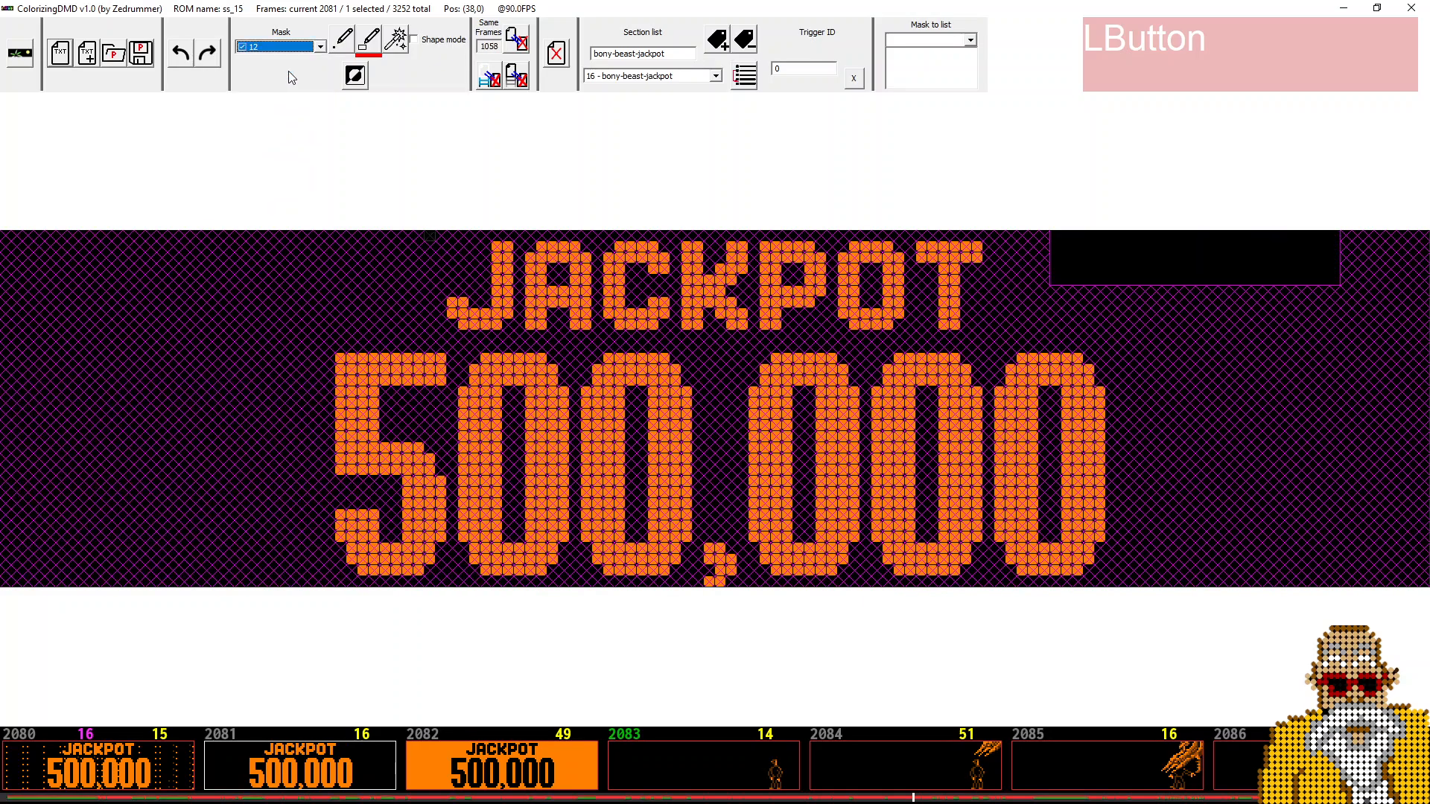
click(319, 47)
click(293, 70)
click(320, 47)
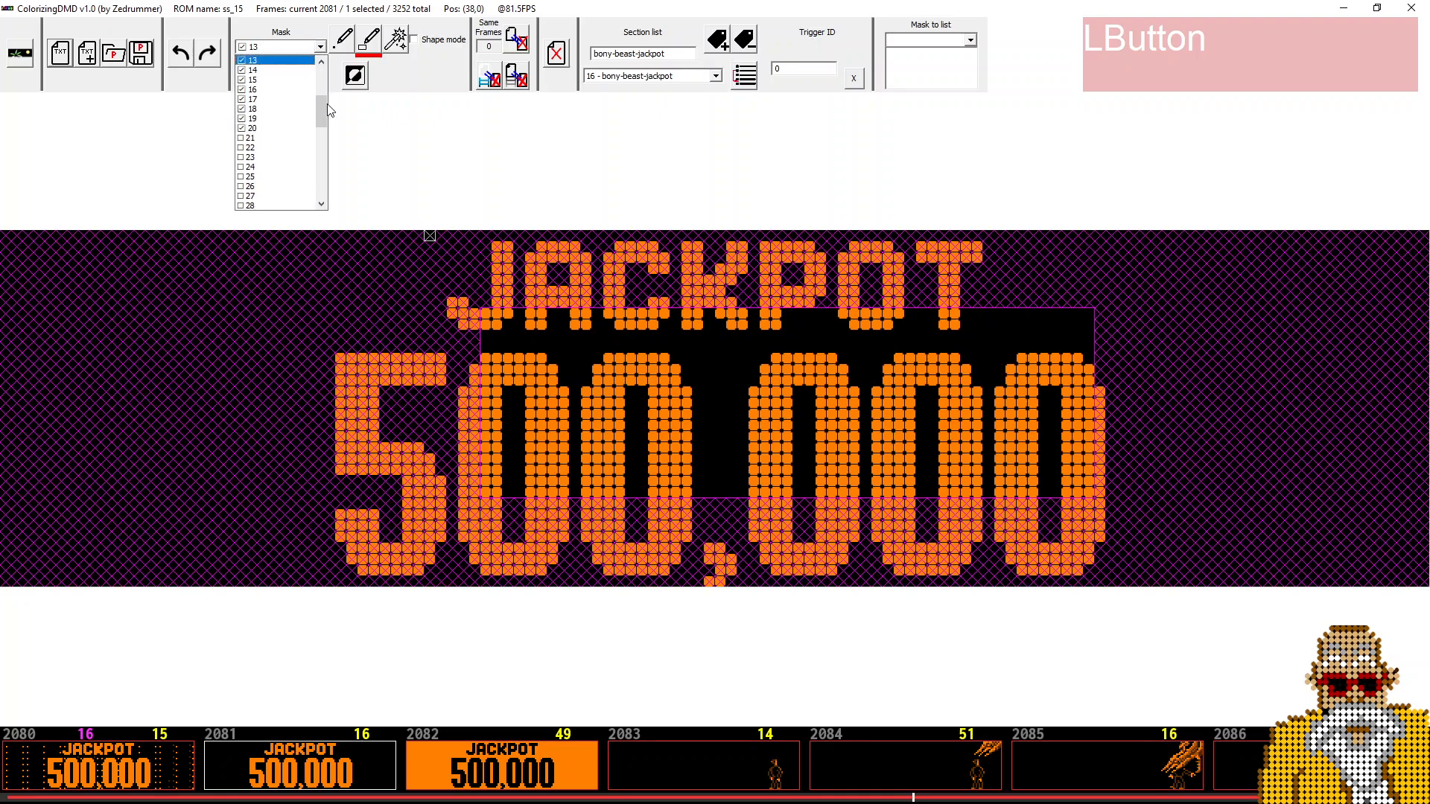
scroll(330, 111, up, 5)
click(313, 60)
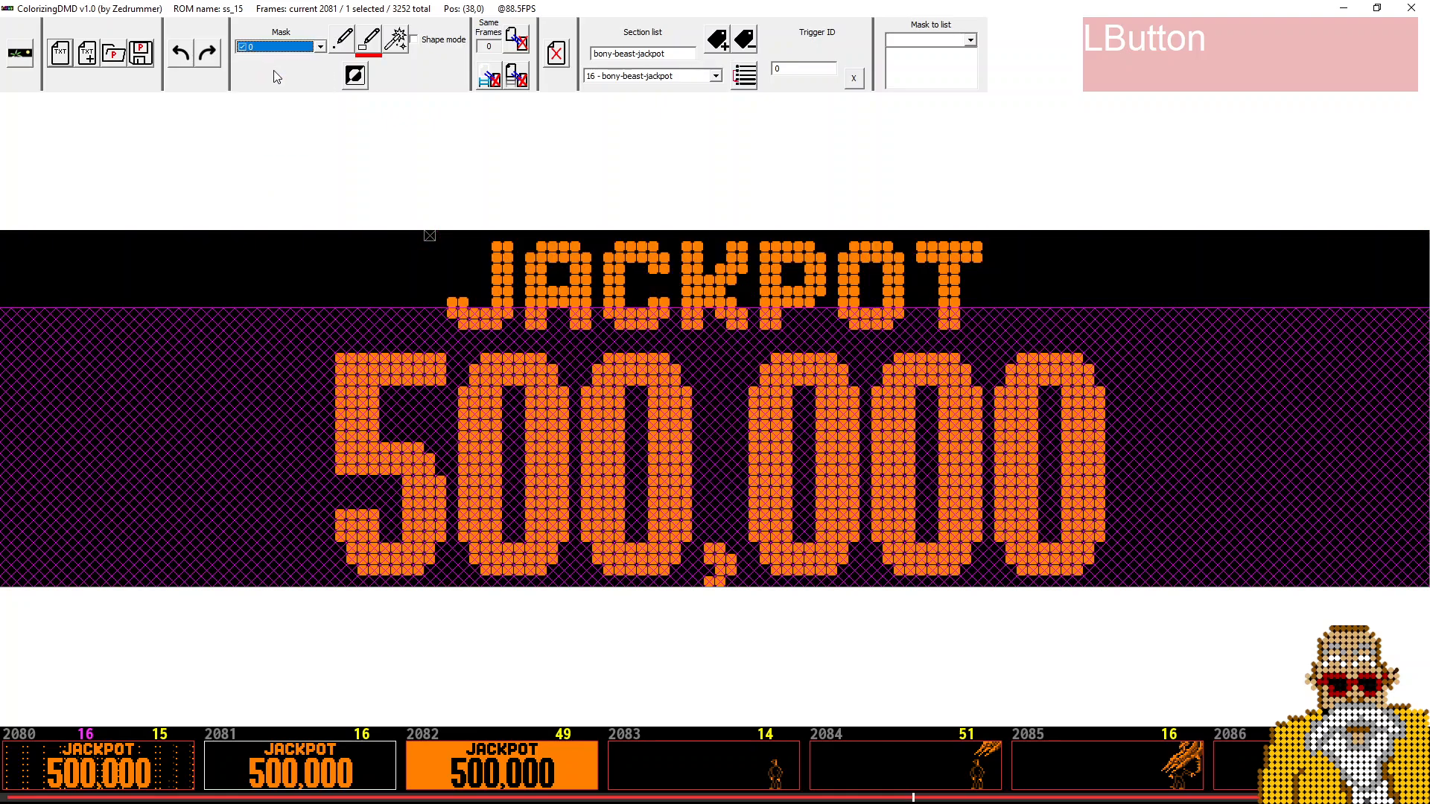
- Choose the unused mask 21 for frame 2081 and mask a rectangle around the 500,000 score, below the JACKPOT text
click(319, 48)
scroll(319, 119, down, 5)
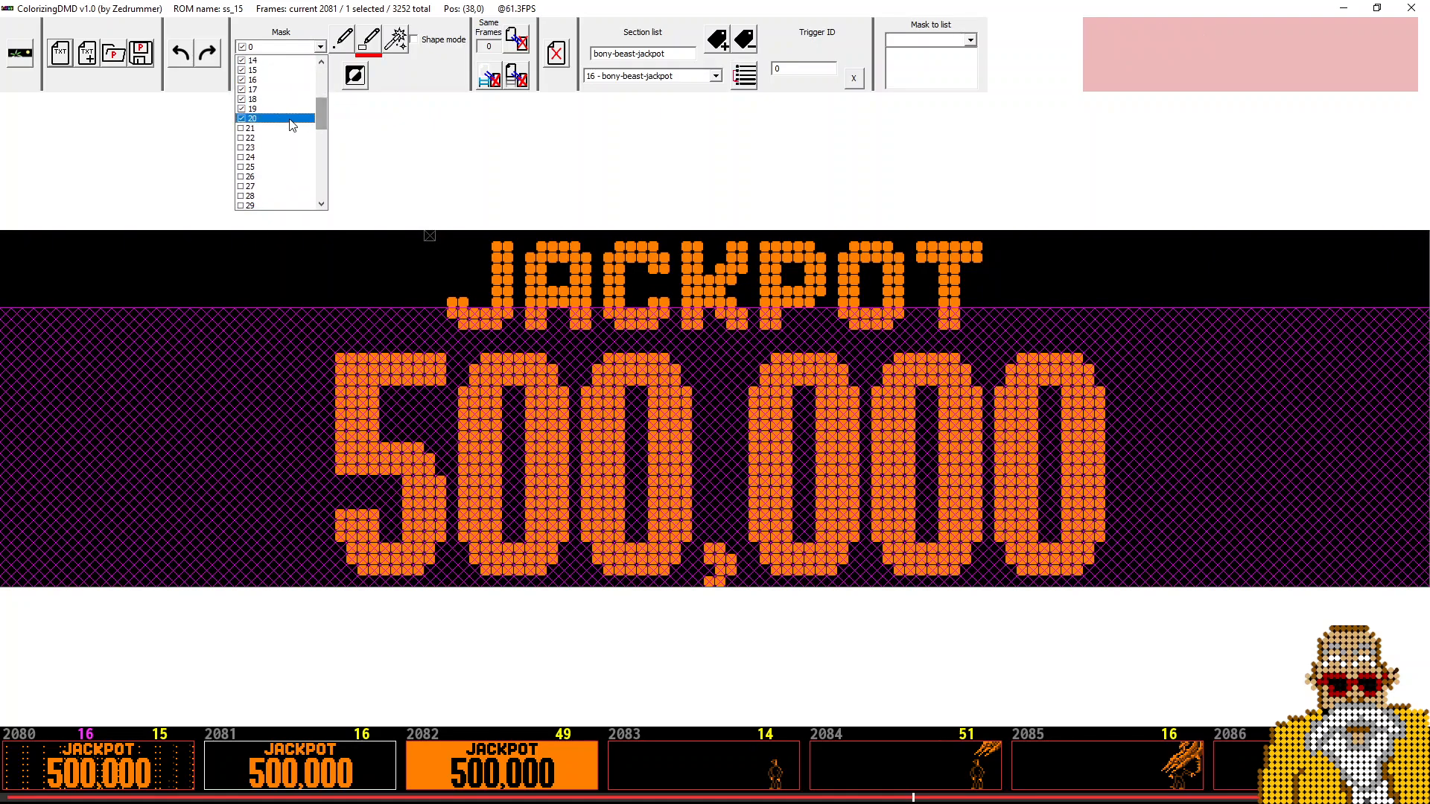
click(290, 129)
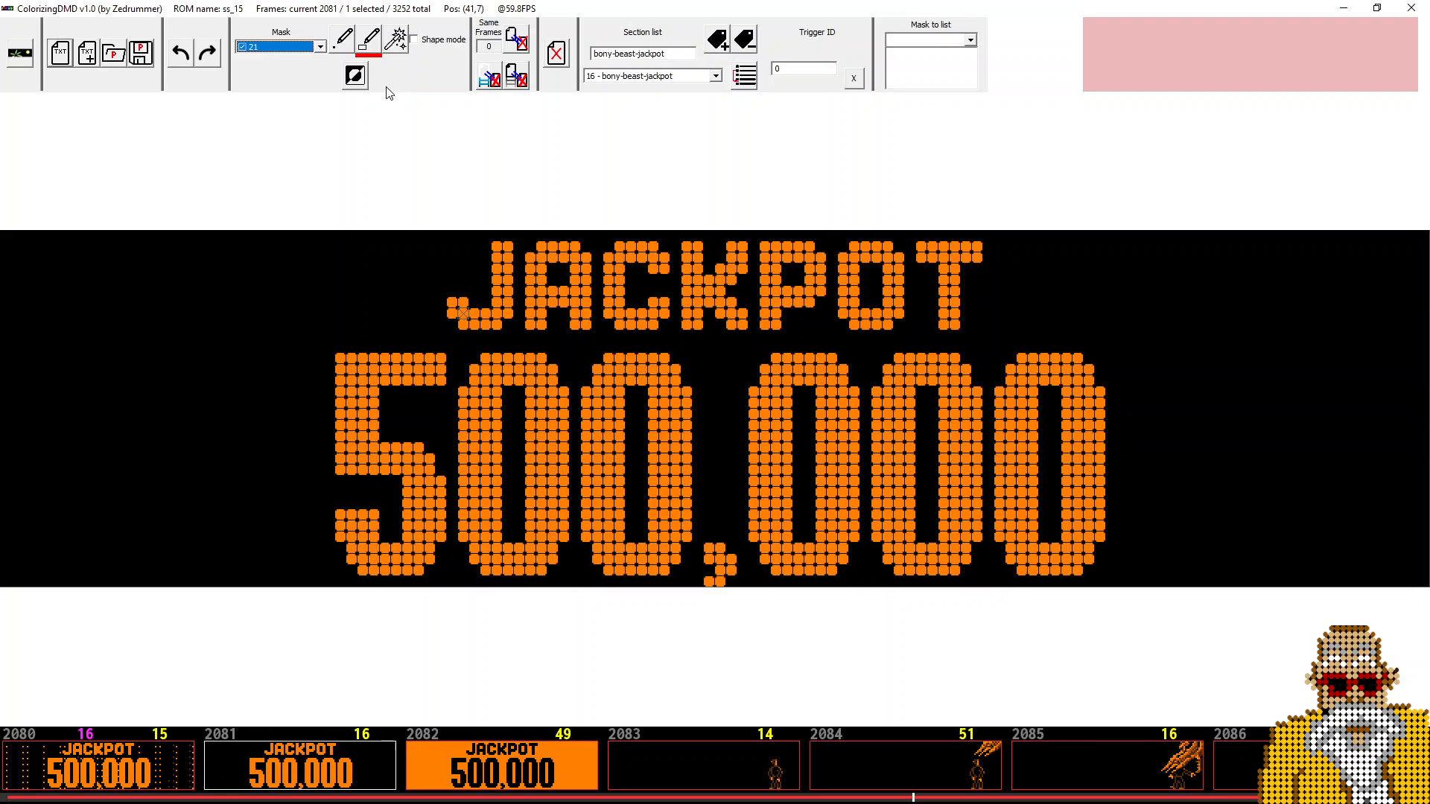
click(373, 50)
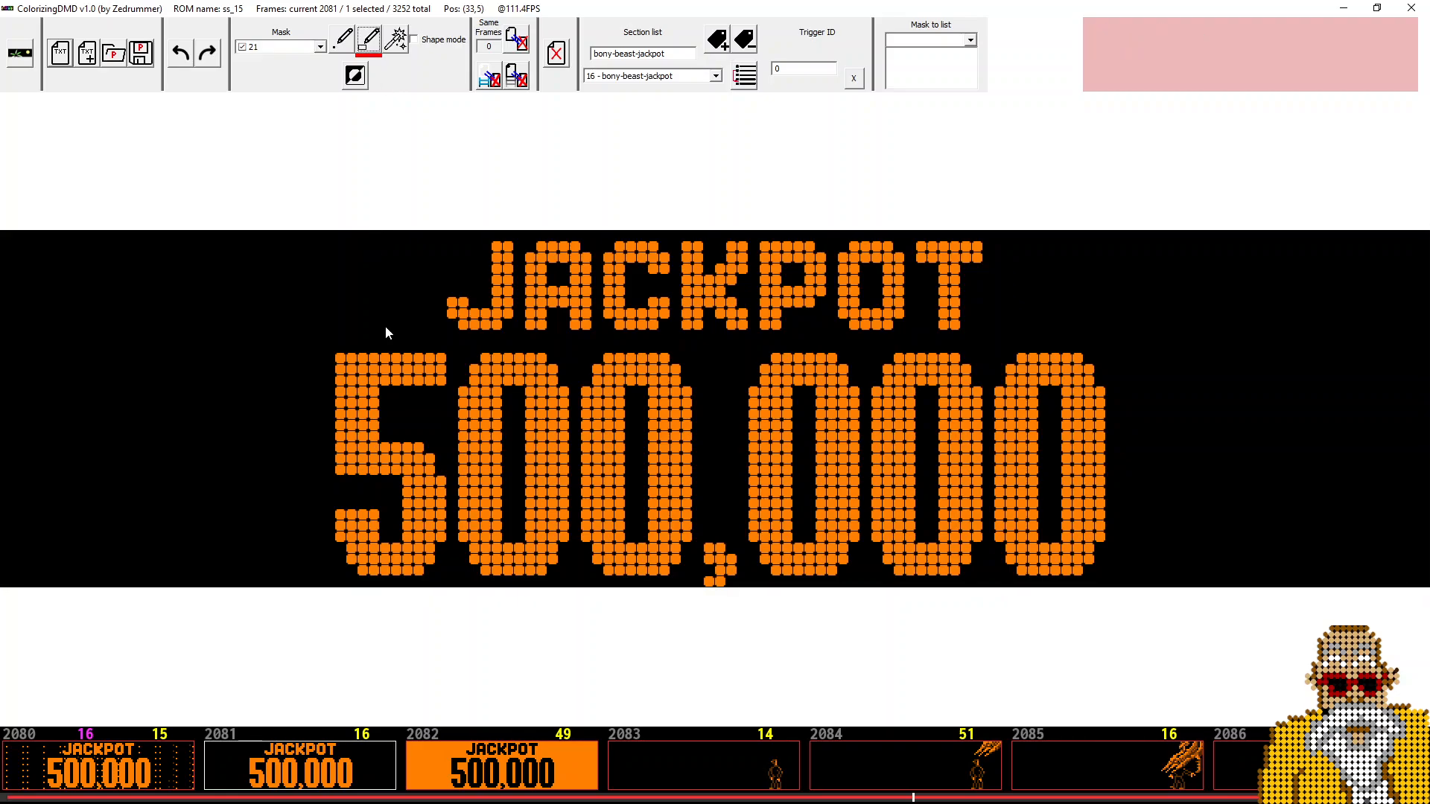
drag(302, 343, 1169, 601)
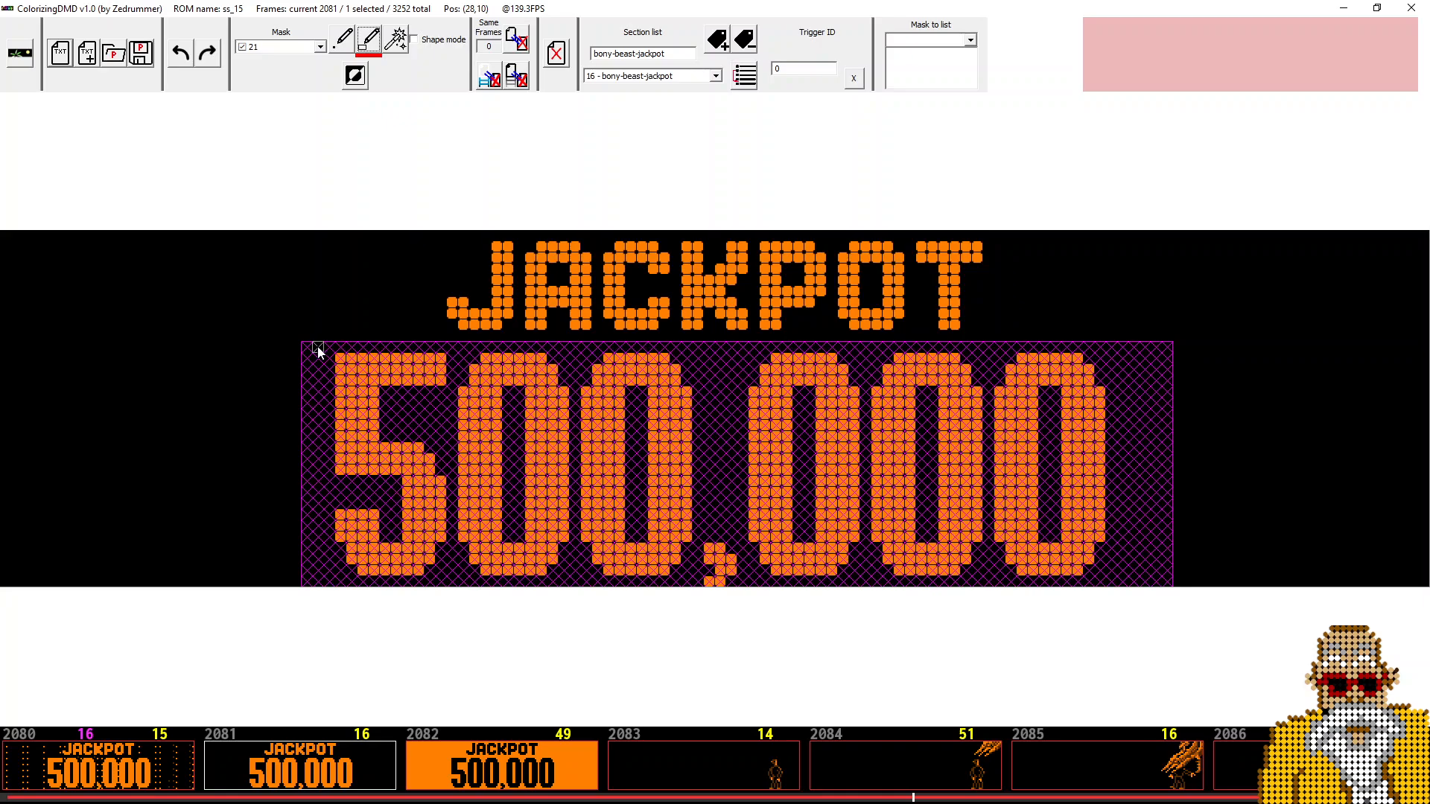
- Extend mask 21 sideways on both sides of the score to span the full display width, from row 10 down to row 31
mouse_move(318, 351)
mouse_down()
mouse_move(182, 415)
mouse_move(126, 585)
mouse_up()
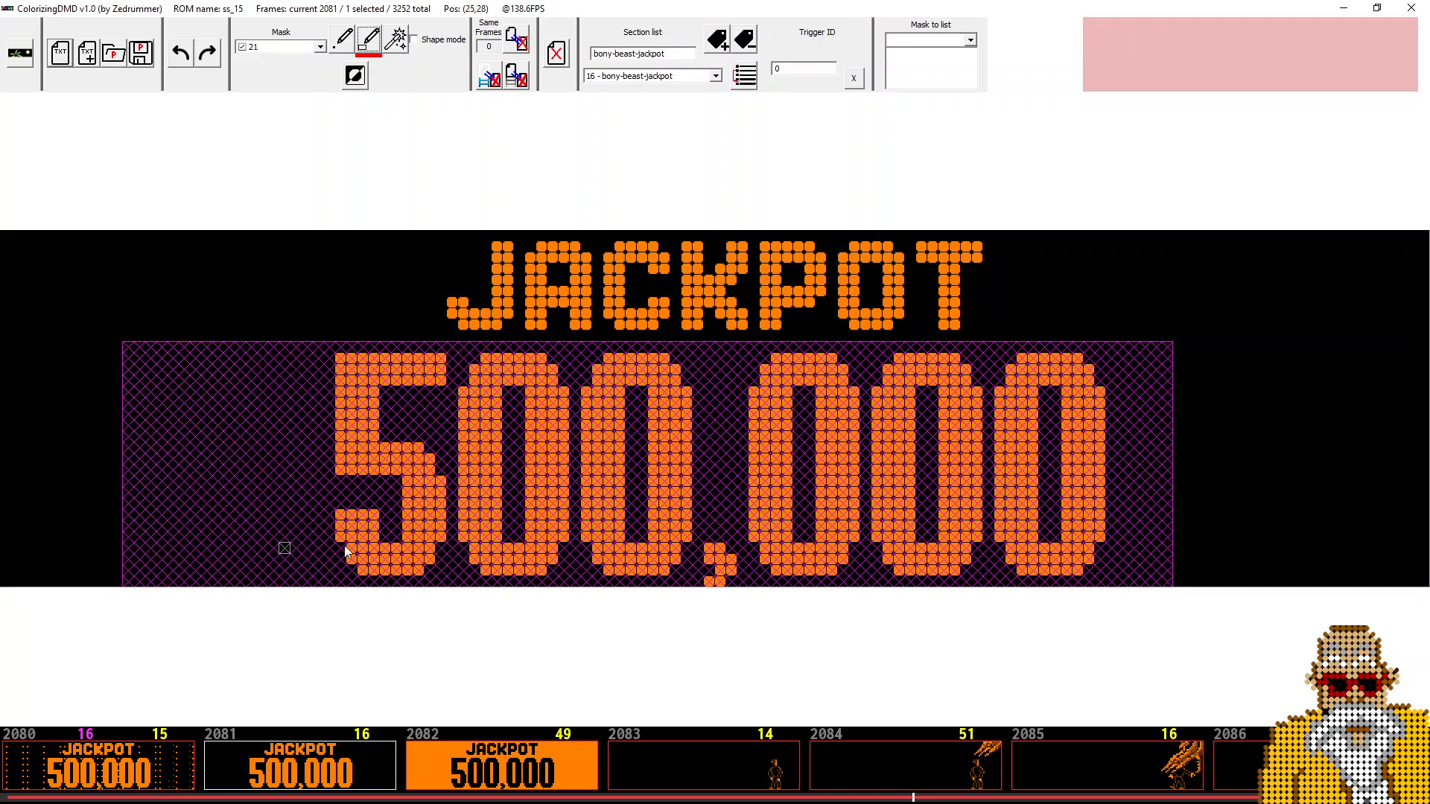
drag(1117, 343, 1344, 590)
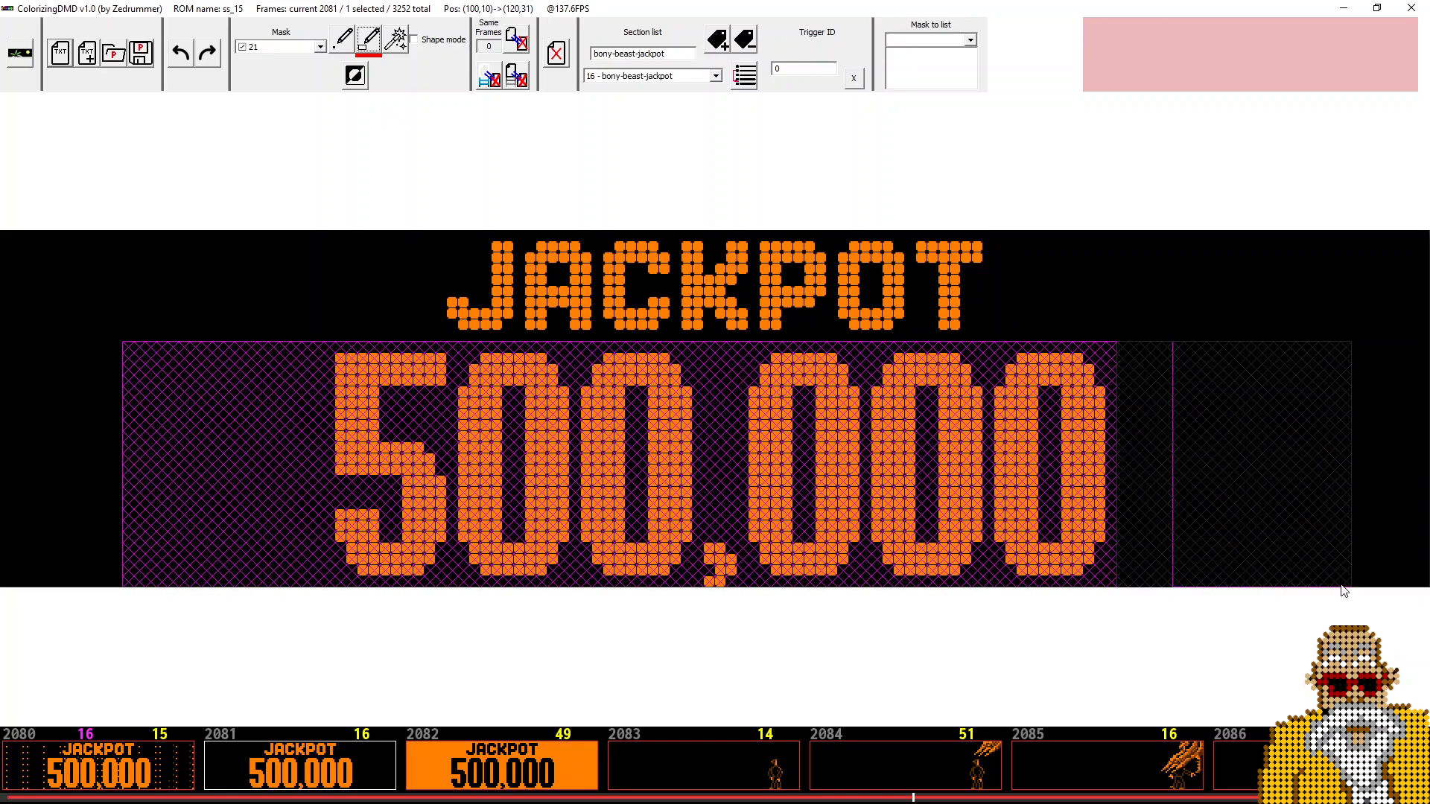
drag(1306, 342, 1426, 585)
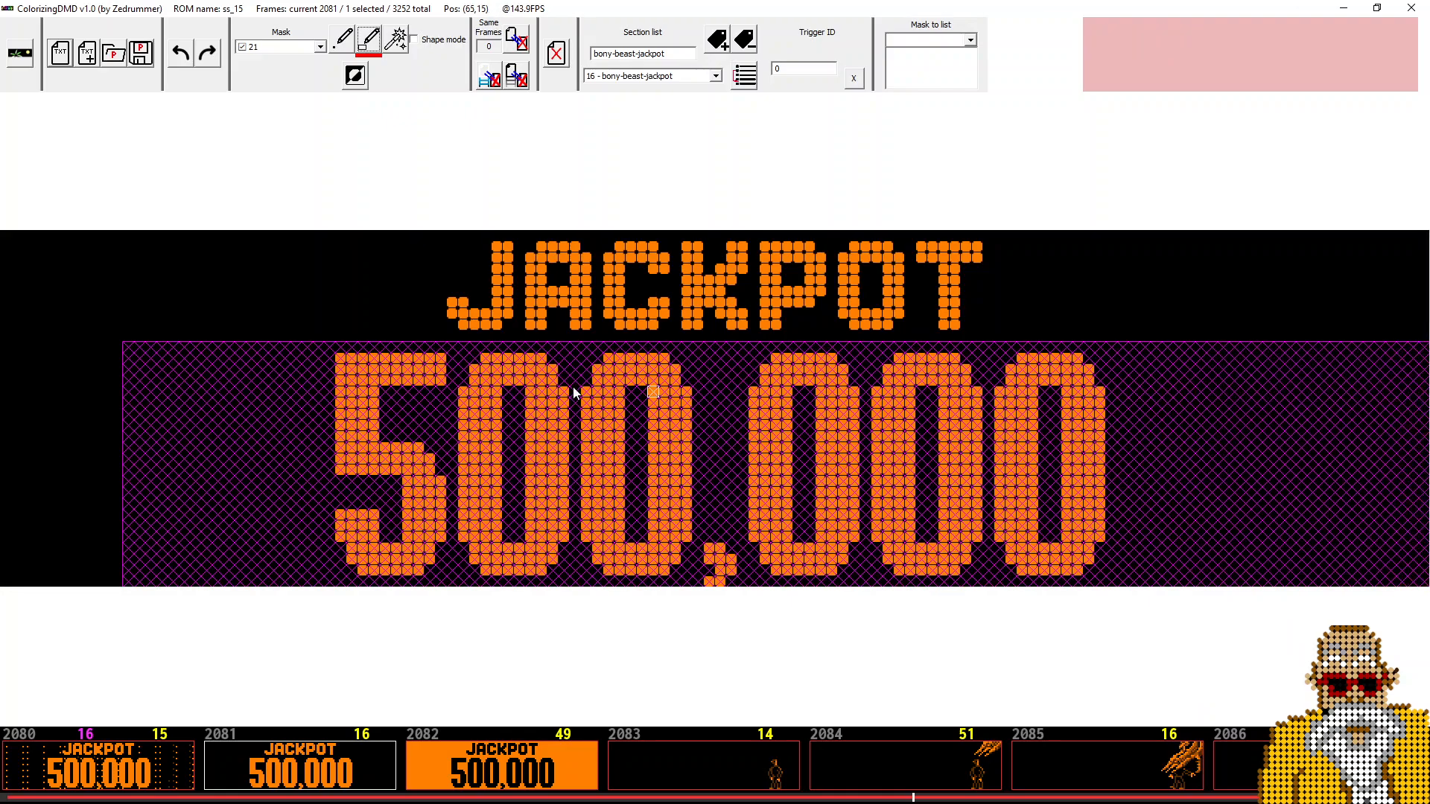
mouse_move(152, 341)
mouse_down()
mouse_move(1, 484)
mouse_move(2, 586)
mouse_up()
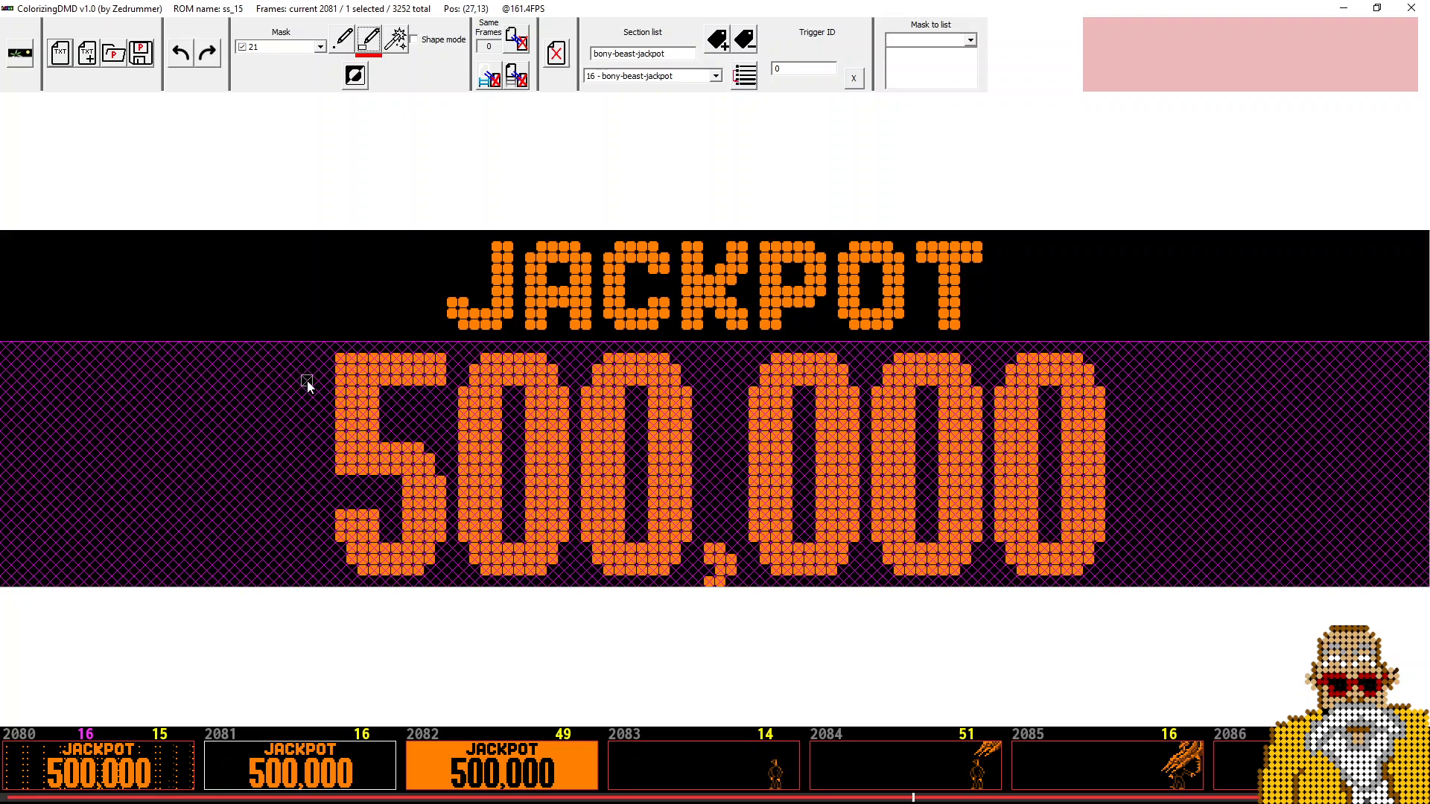
- Draw freehand dots and small patches into mask 21 on both sides of JACKPOT, above the masked score area
click(356, 75)
mouse_move(134, 325)
mouse_down()
mouse_move(180, 325)
mouse_move(151, 332)
mouse_up()
click(295, 314)
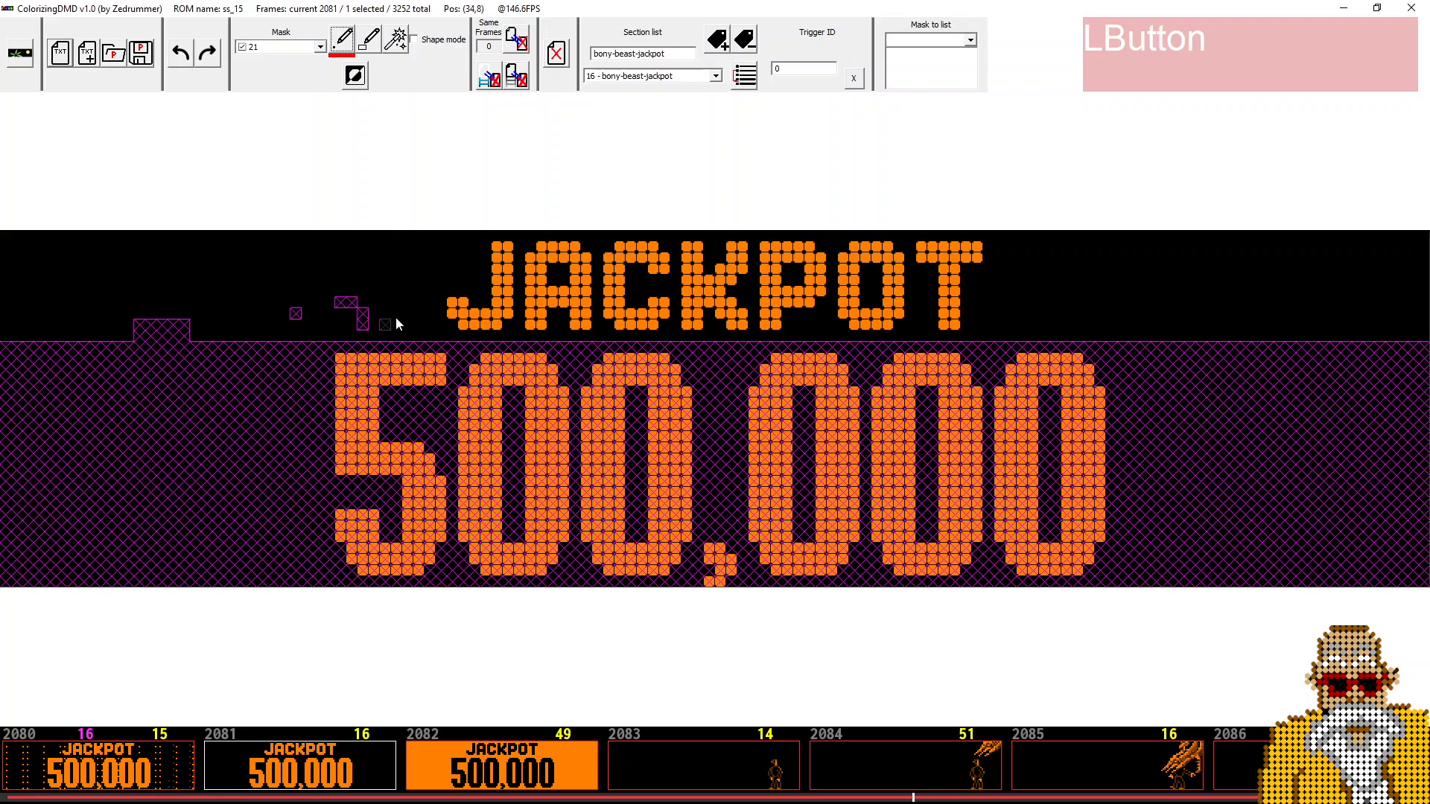
drag(1157, 313, 1168, 313)
drag(1190, 291, 1200, 291)
drag(1223, 291, 1245, 302)
click(1312, 303)
click(1290, 337)
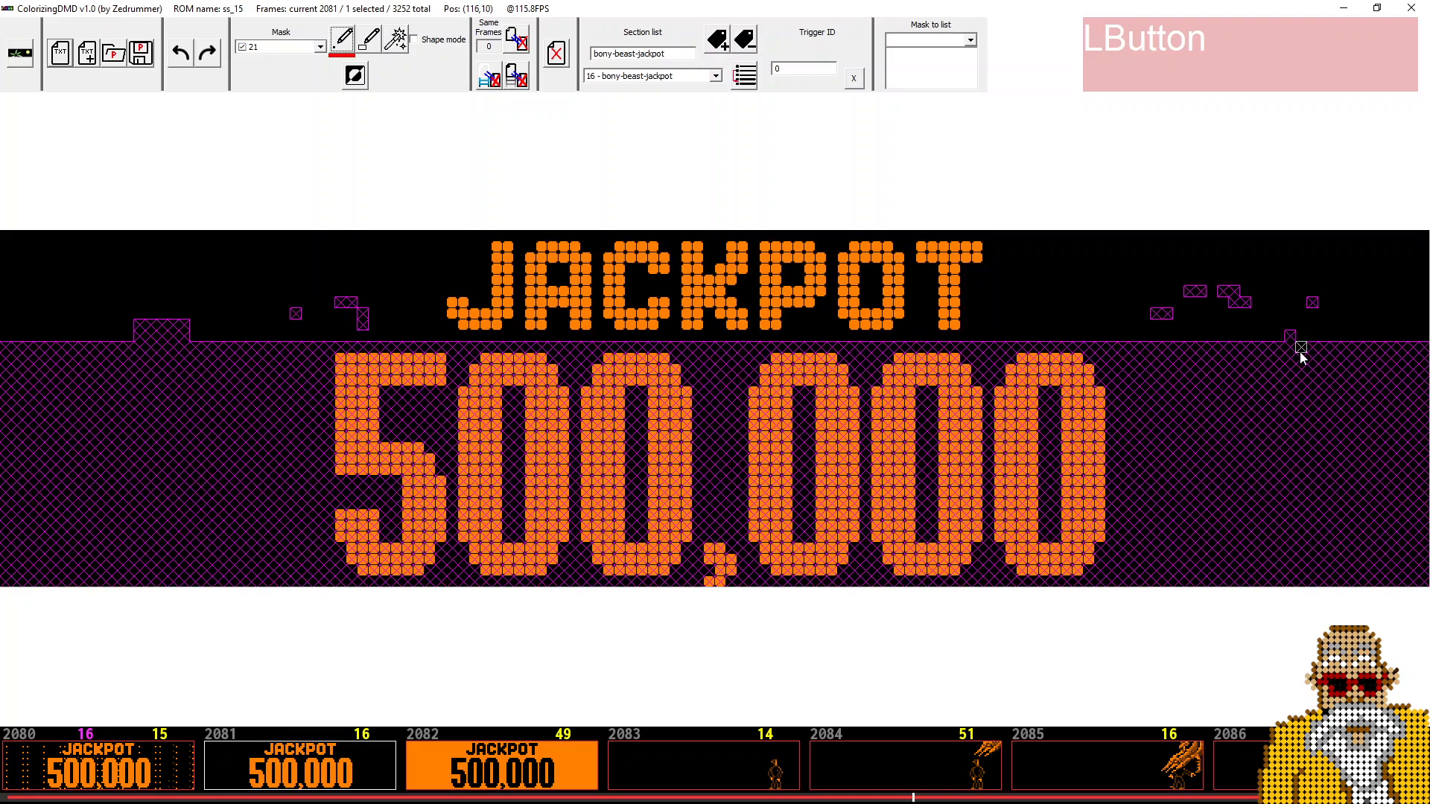
drag(1301, 356, 1330, 332)
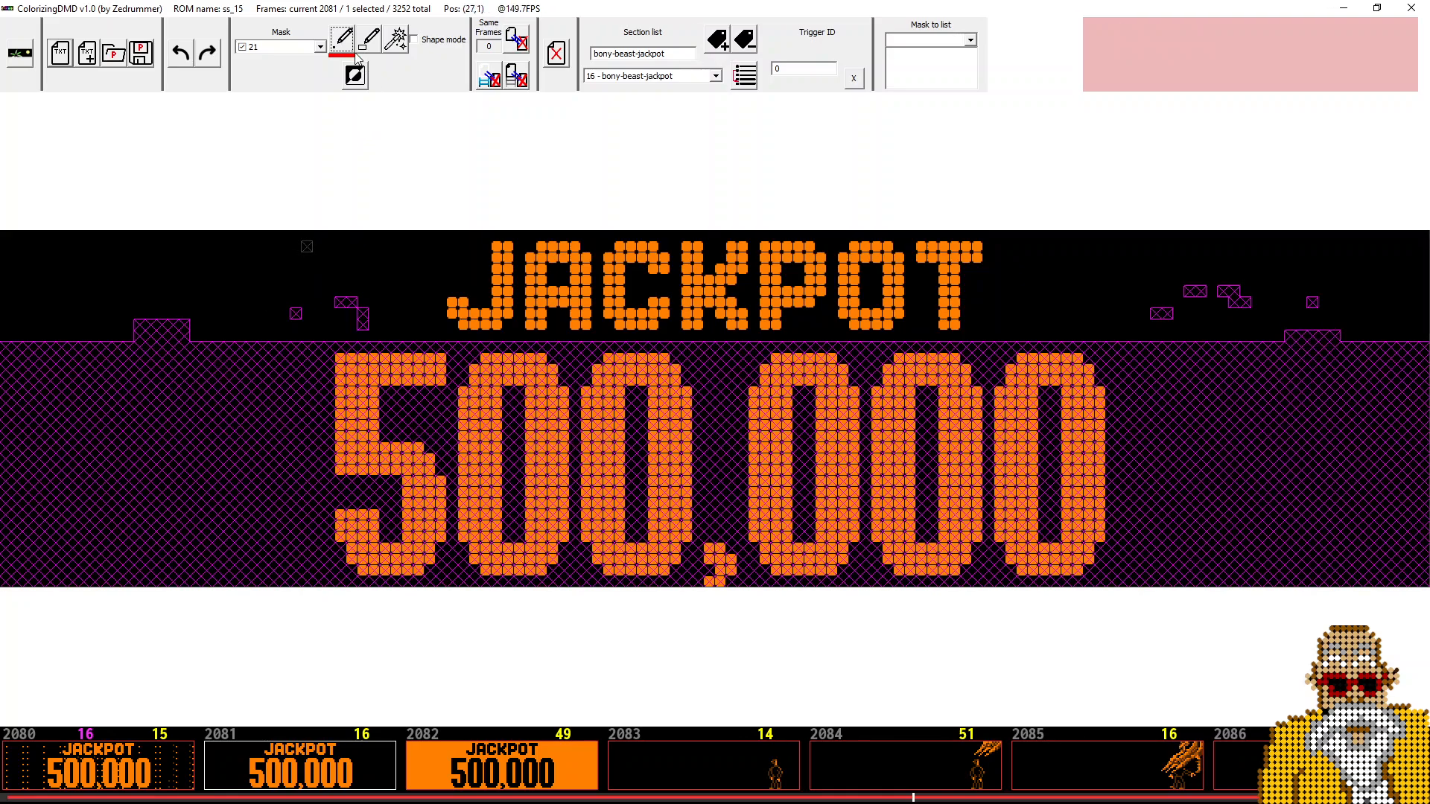
- Fill the background around JACKPOT and the insides of A, P and O into mask 21 with the magic wand
click(395, 39)
click(381, 310)
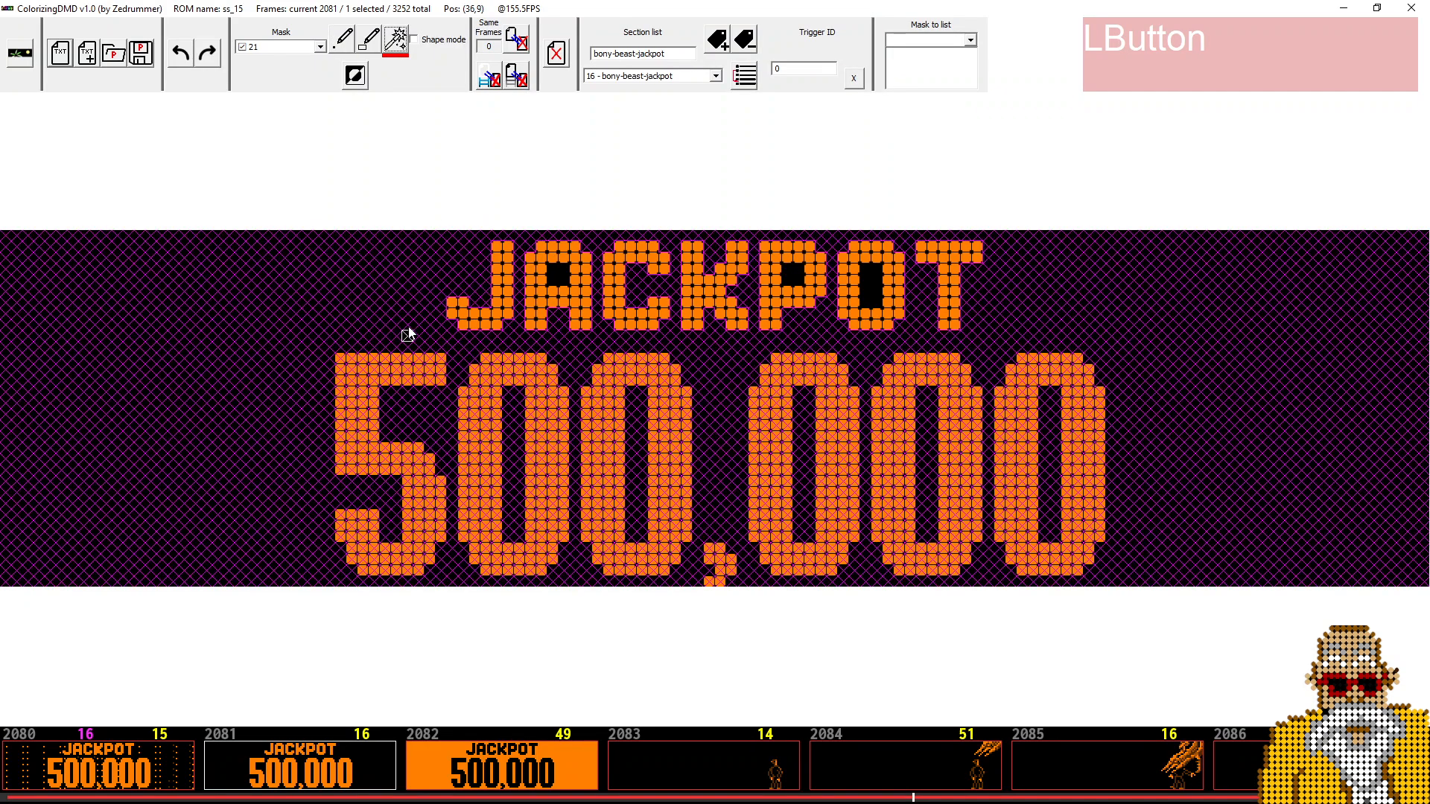
click(566, 277)
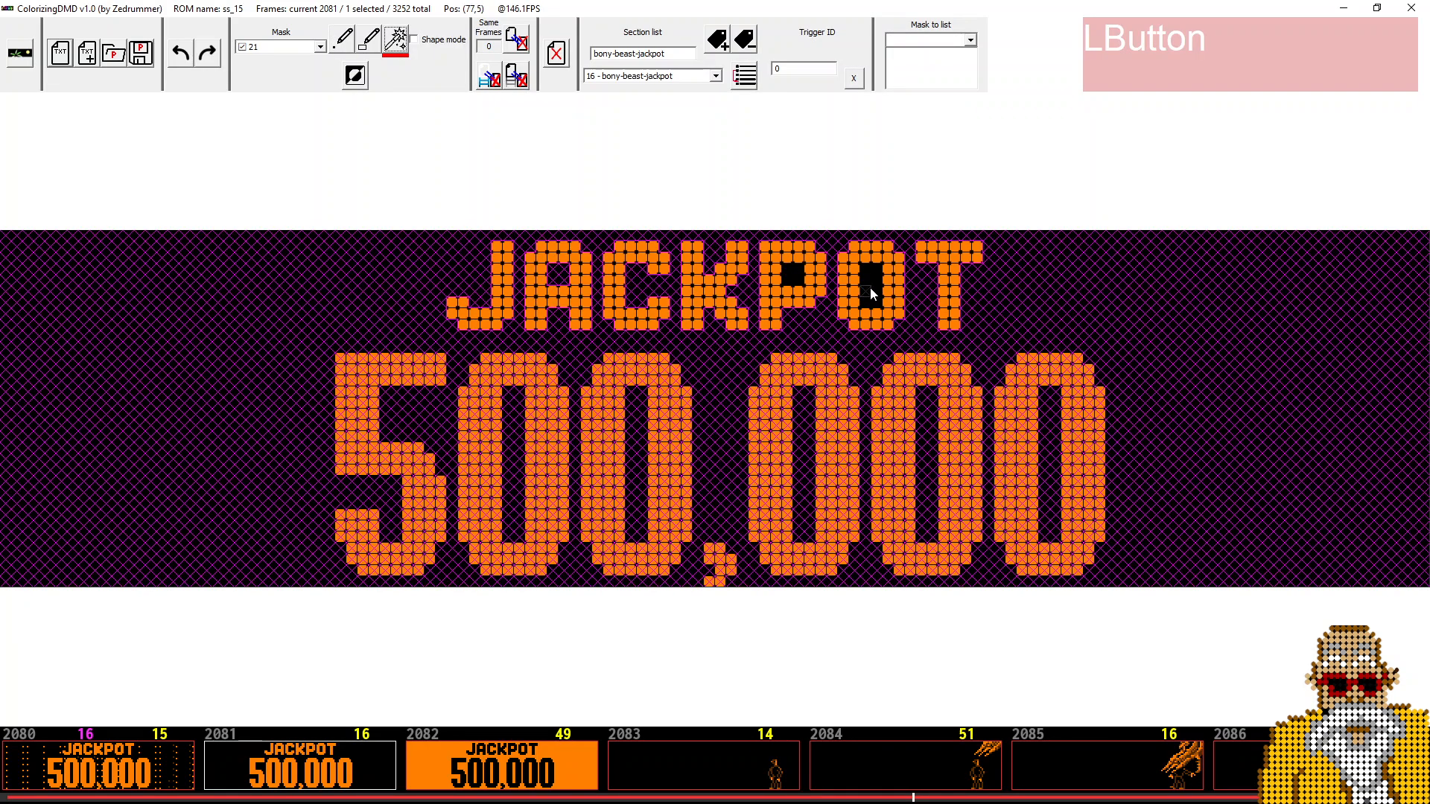
click(793, 276)
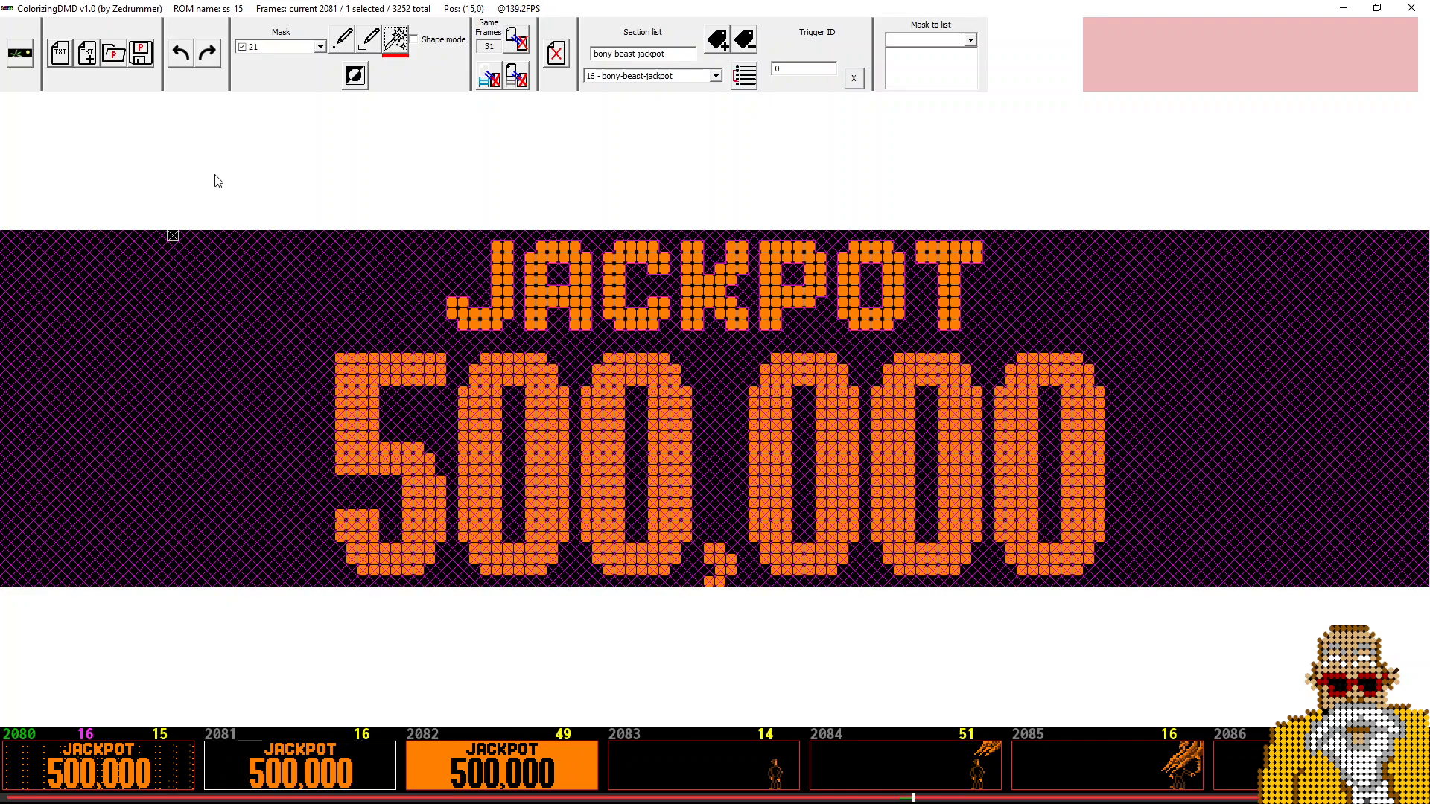
- Invert mask 21 and fill the background and the insides of the five zeros with the magic wand
click(355, 78)
click(274, 282)
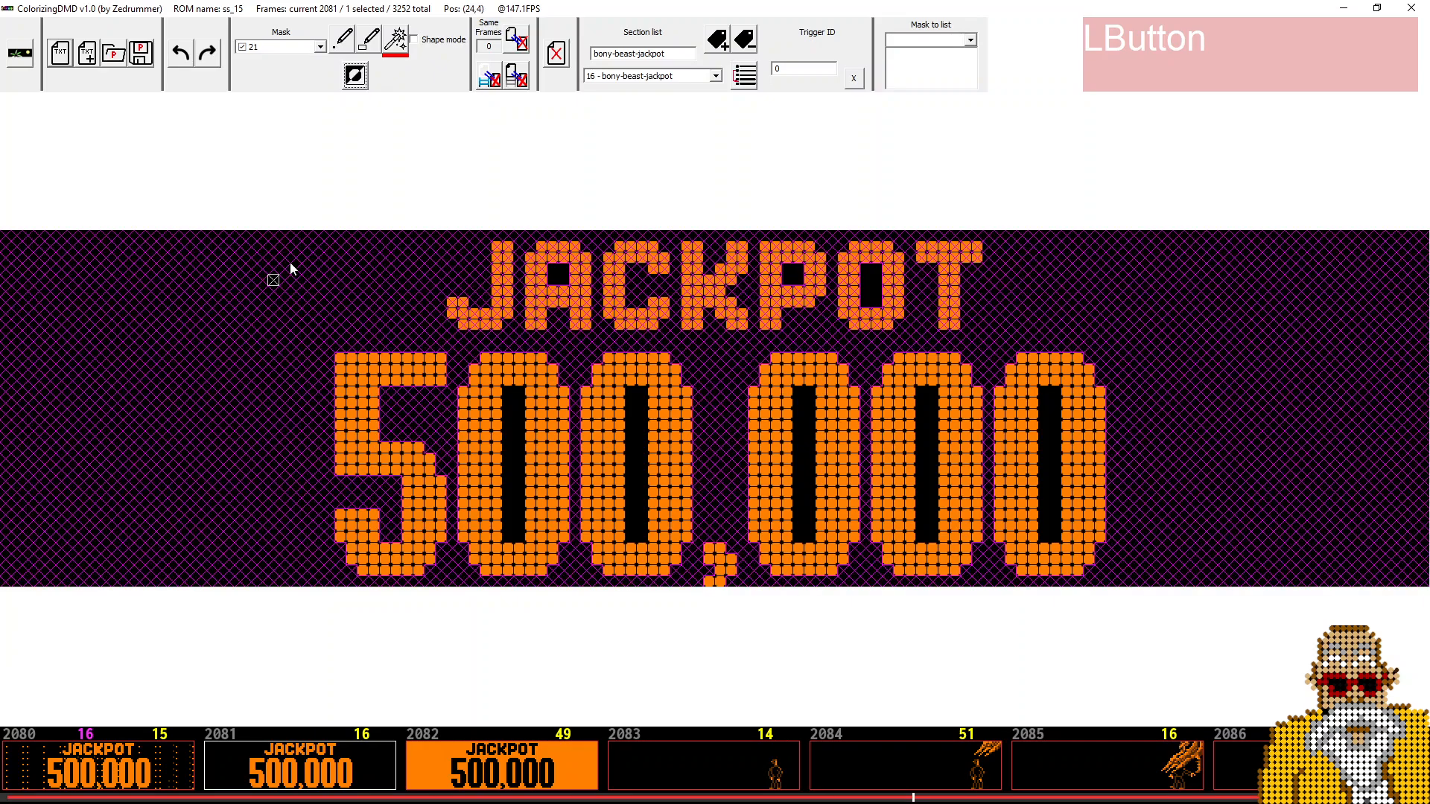
click(399, 53)
click(512, 423)
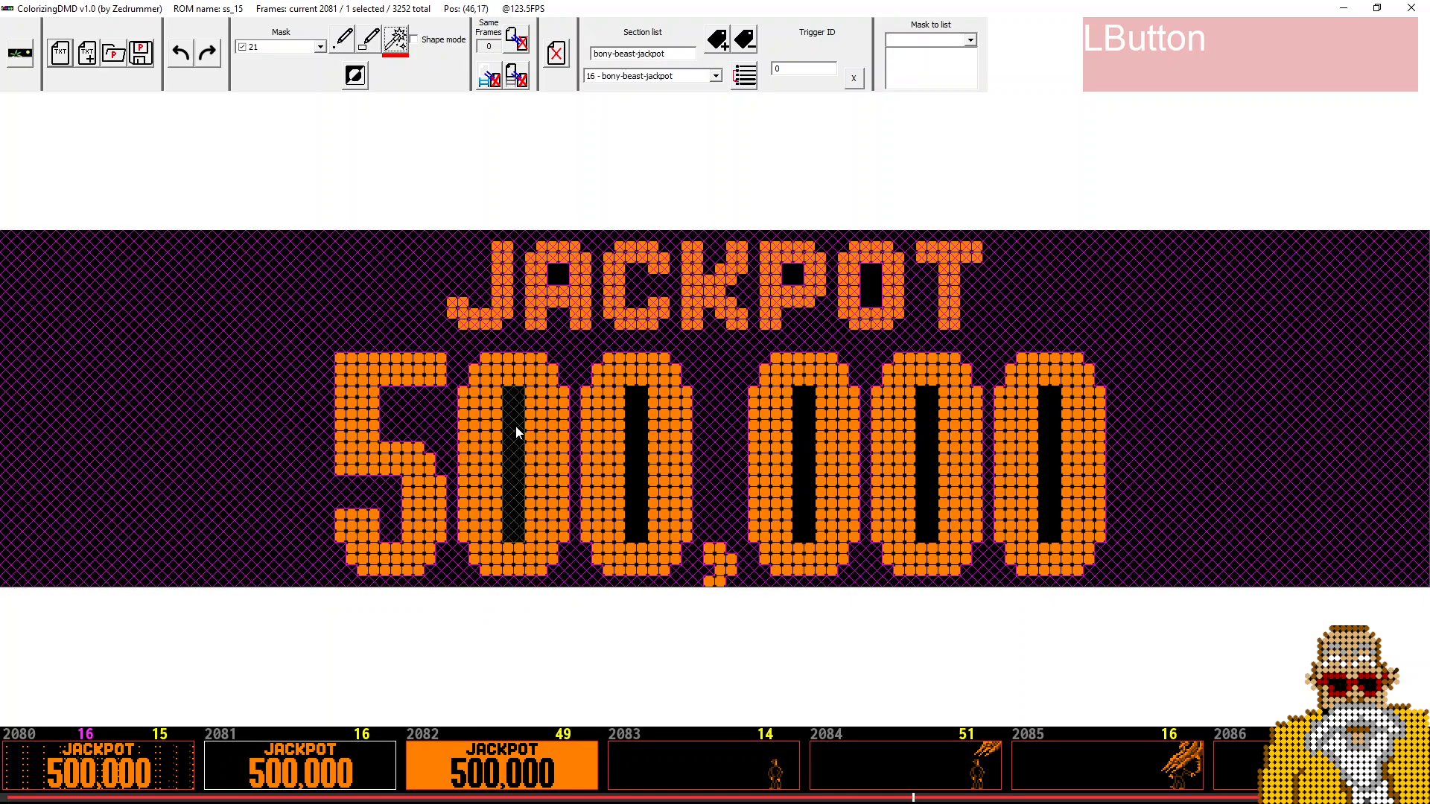
click(645, 434)
click(806, 443)
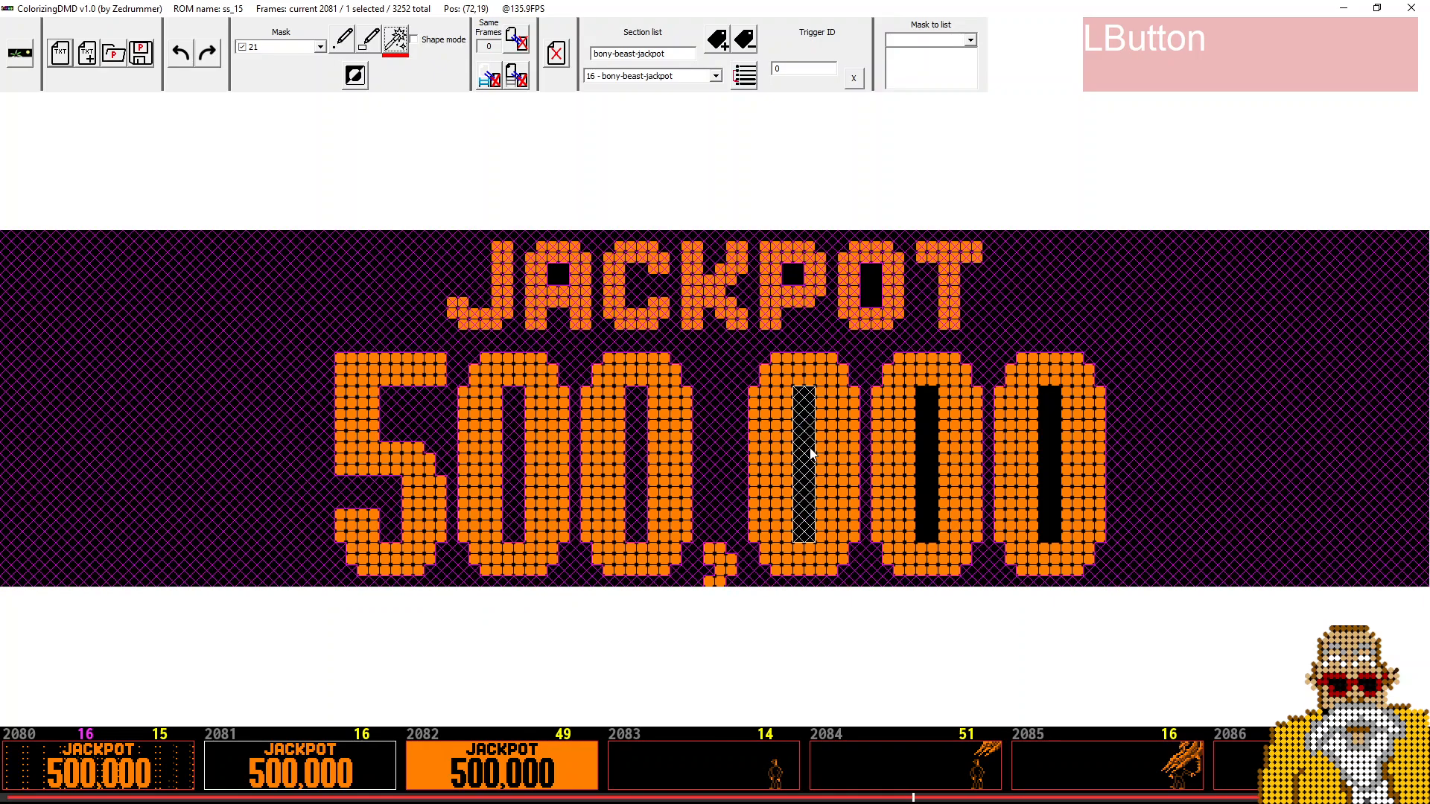
click(922, 434)
click(1045, 436)
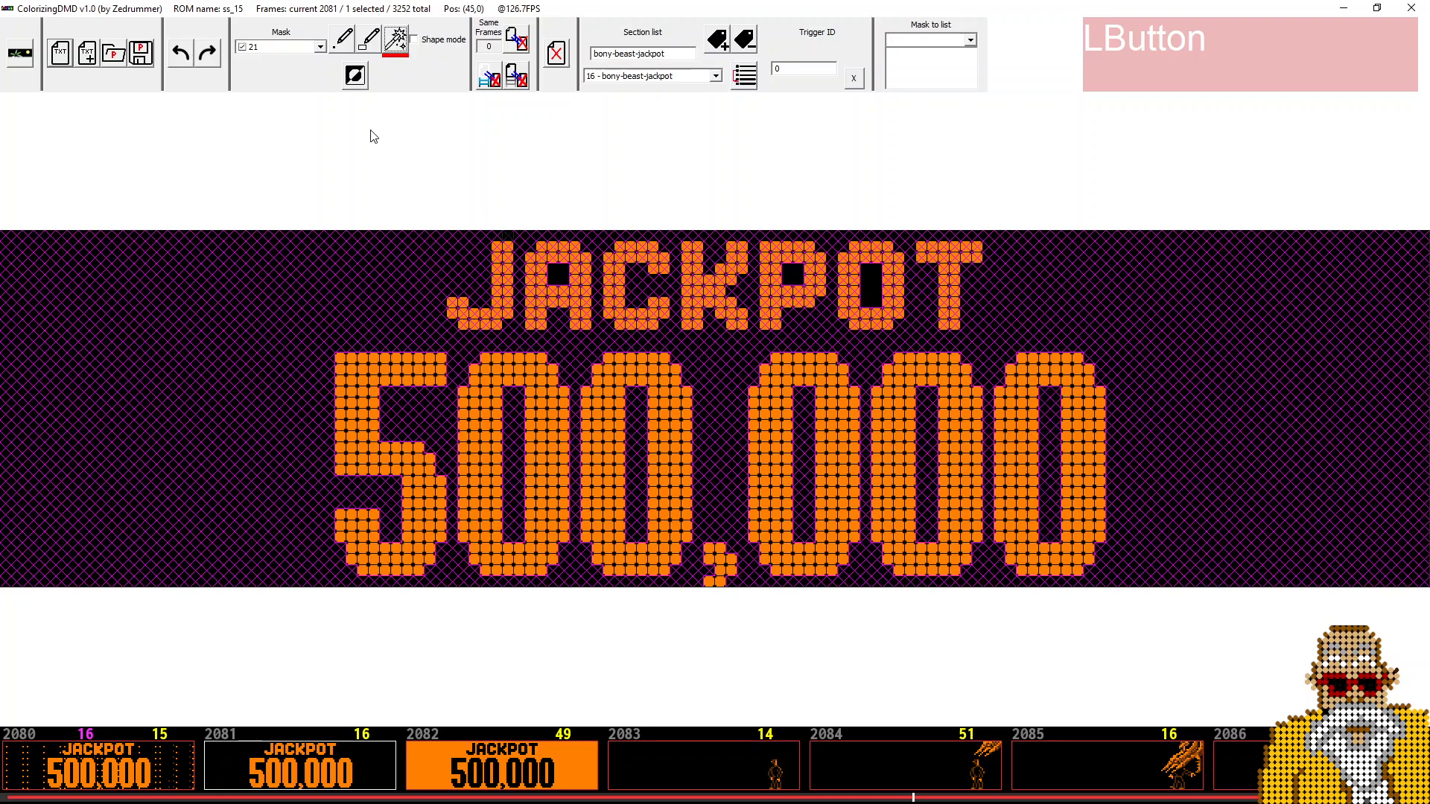
- Invert mask 21 again and mask a rectangle around JACKPOT and the score, from row 1 down to row 30
click(356, 75)
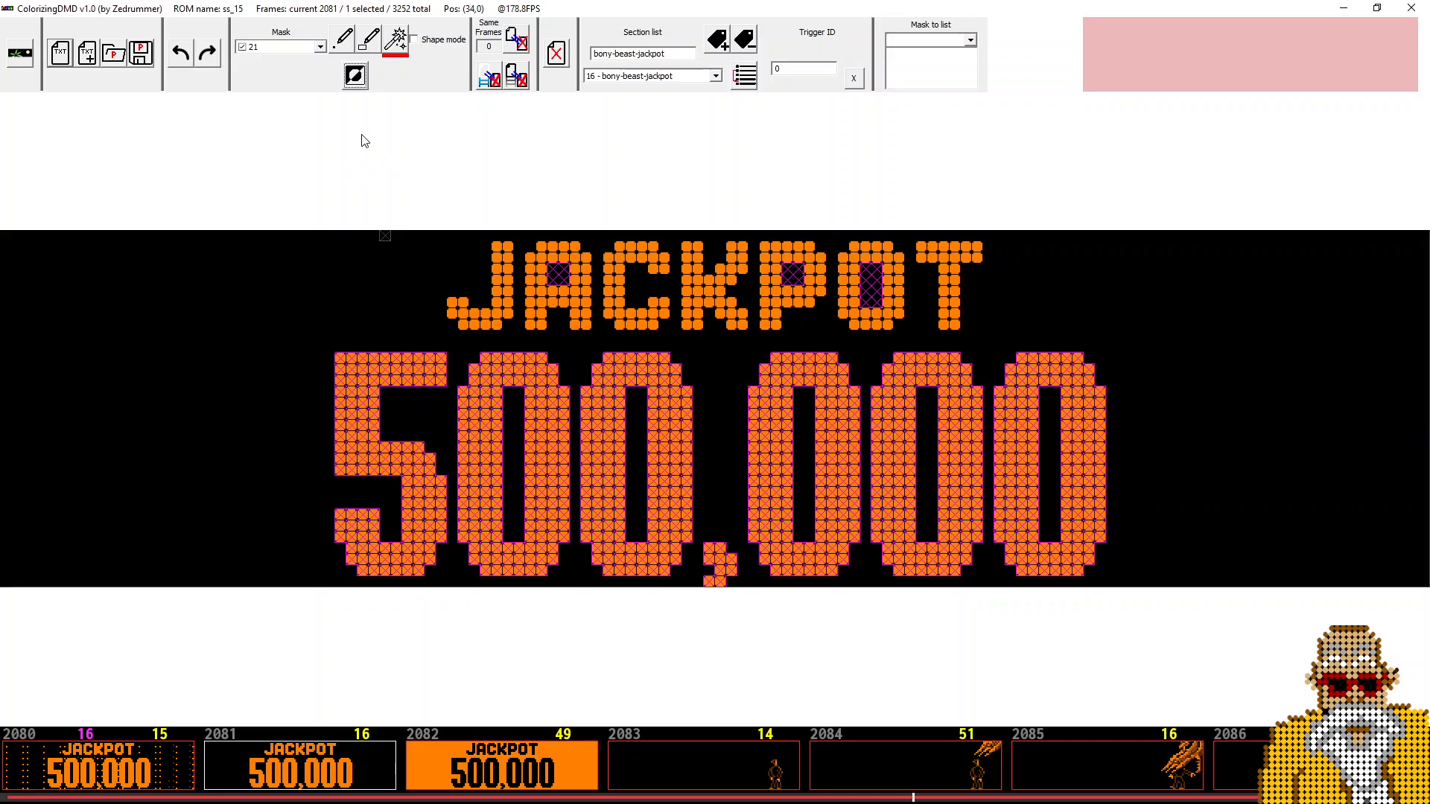
click(369, 41)
mouse_move(285, 245)
mouse_down()
mouse_move(799, 378)
mouse_move(1190, 508)
mouse_move(1182, 574)
mouse_up()
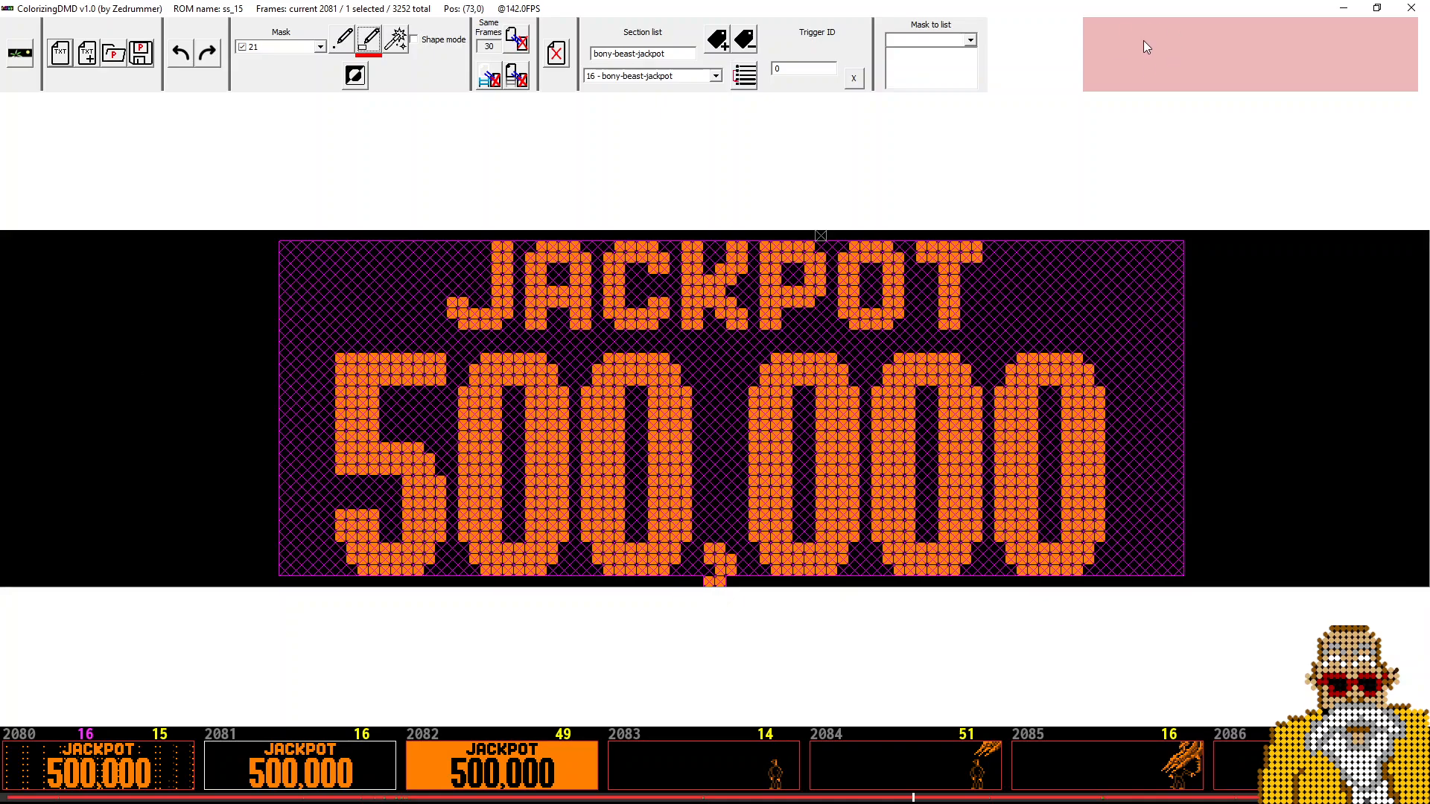
click(1166, 82)
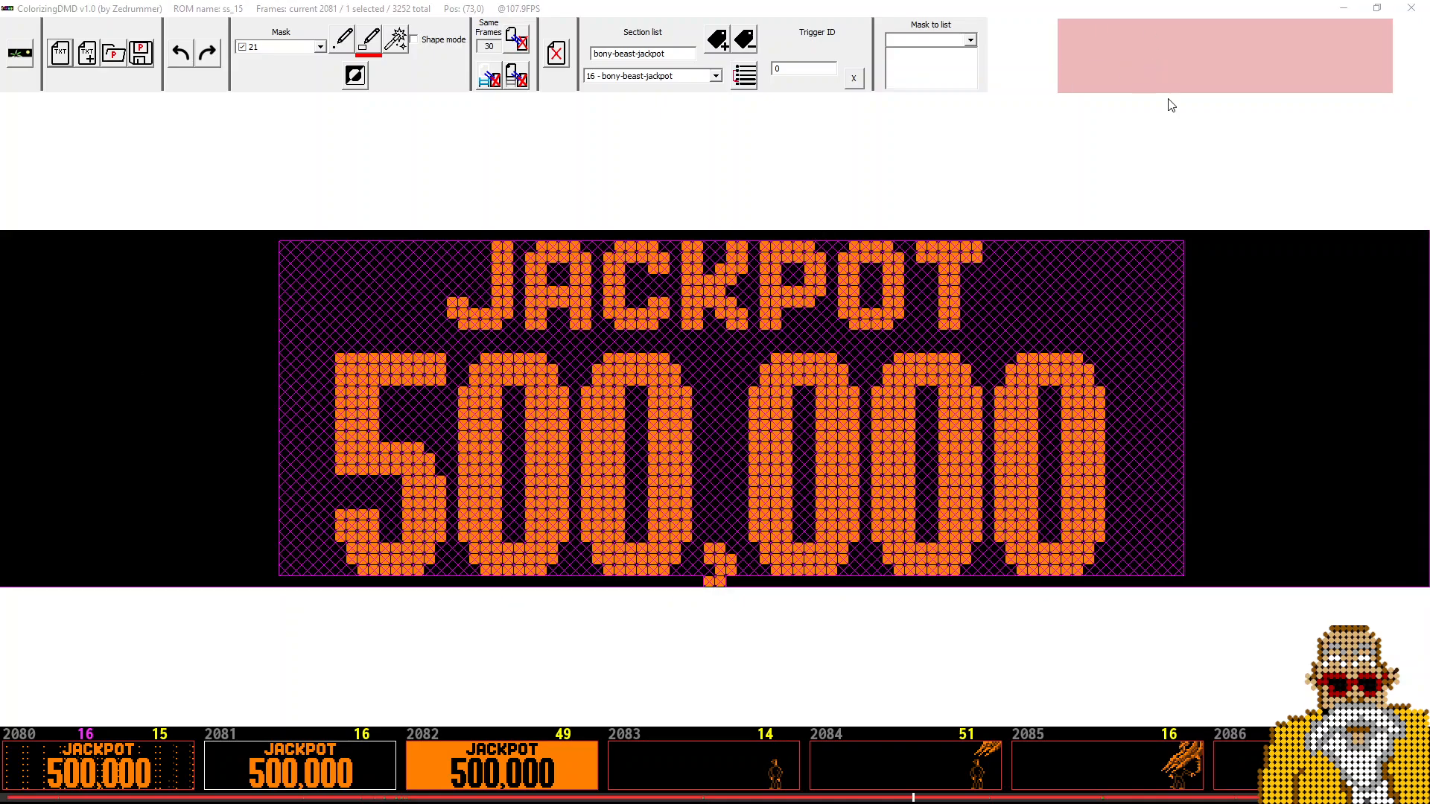
click(1156, 61)
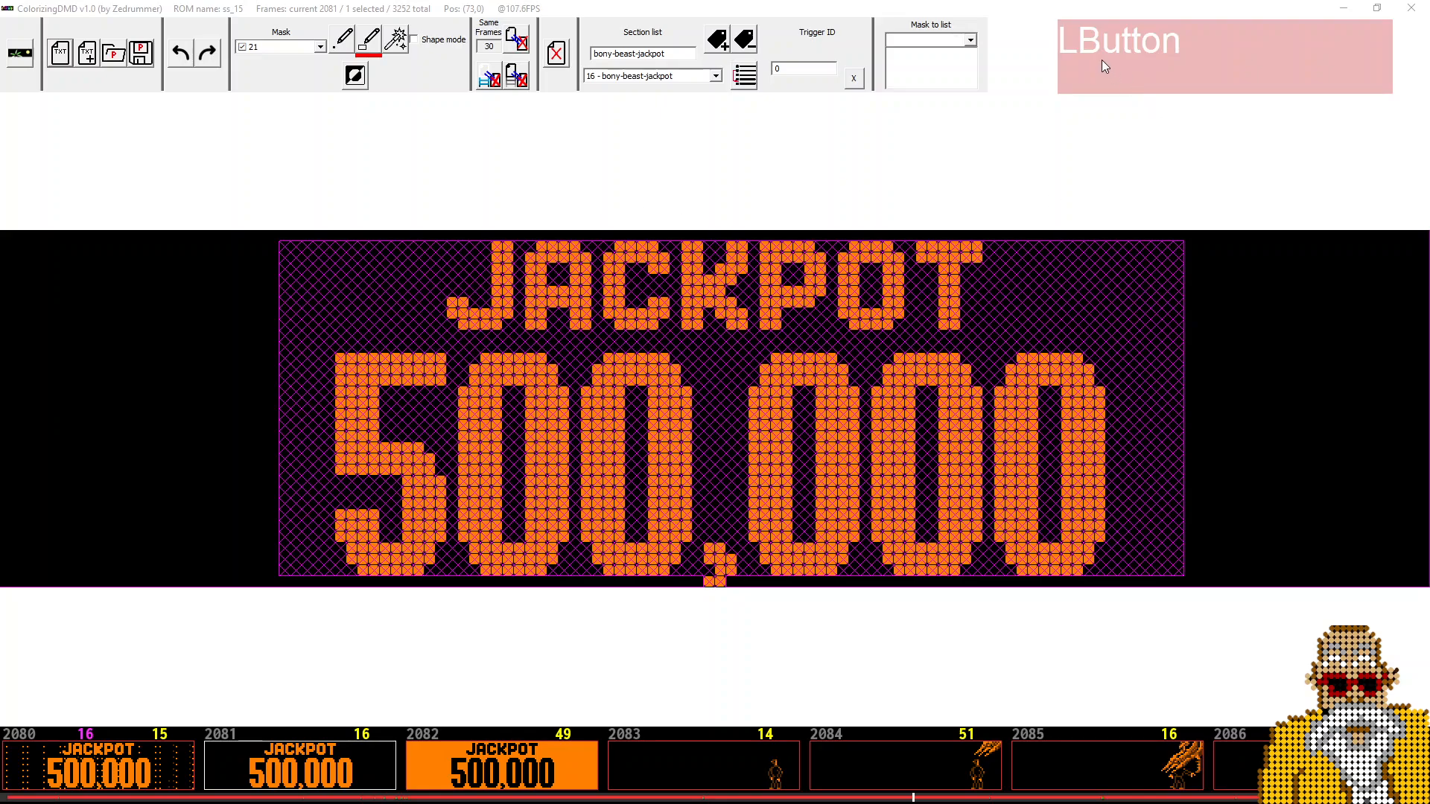
- Add four overlapping rectangles to mask 21 in the empty area left of the text and erase them again
drag(100, 297, 186, 376)
mouse_move(124, 337)
mouse_down()
mouse_move(217, 414)
mouse_move(245, 461)
mouse_up()
drag(138, 391, 207, 471)
drag(217, 369, 276, 414)
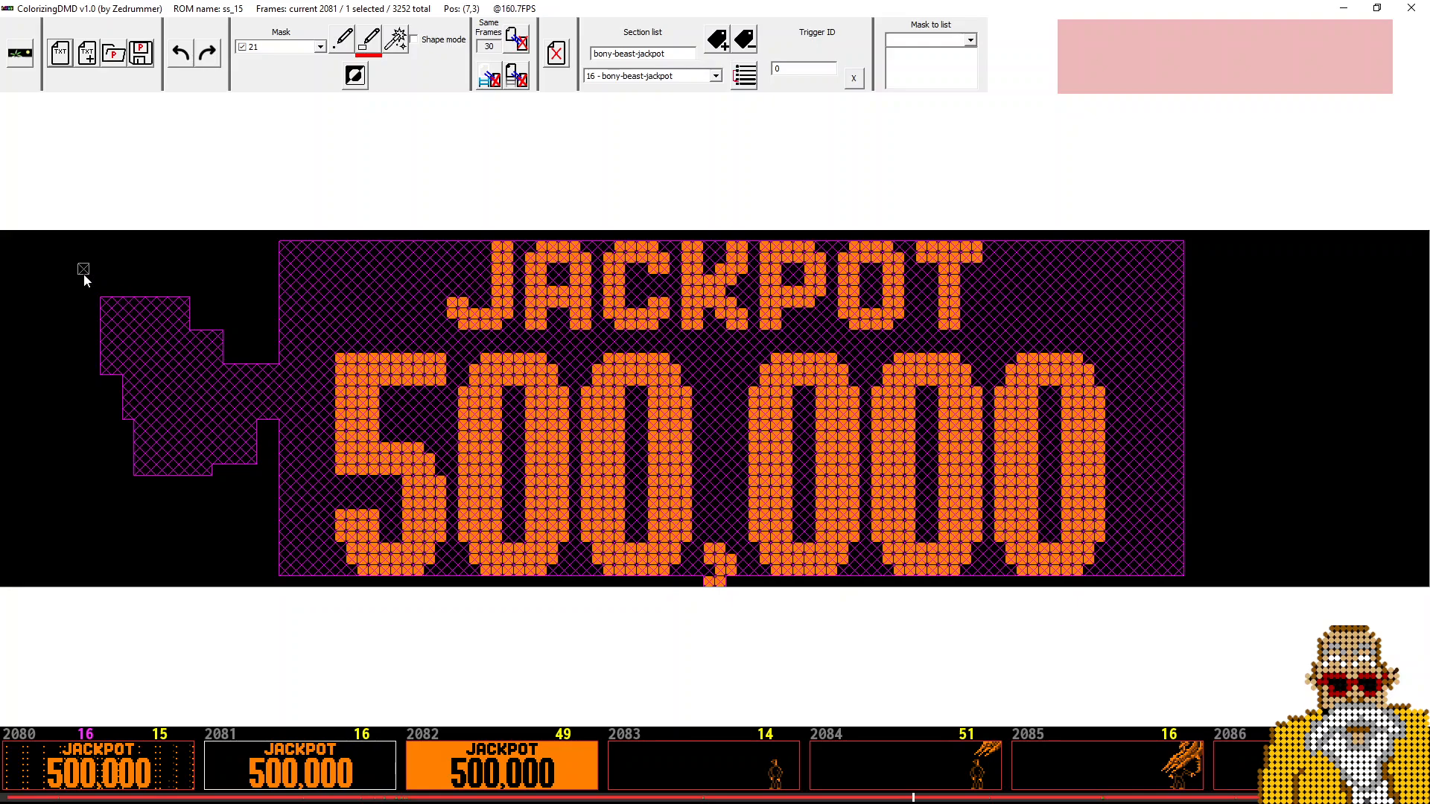
key(shift)
drag(84, 274, 270, 494)
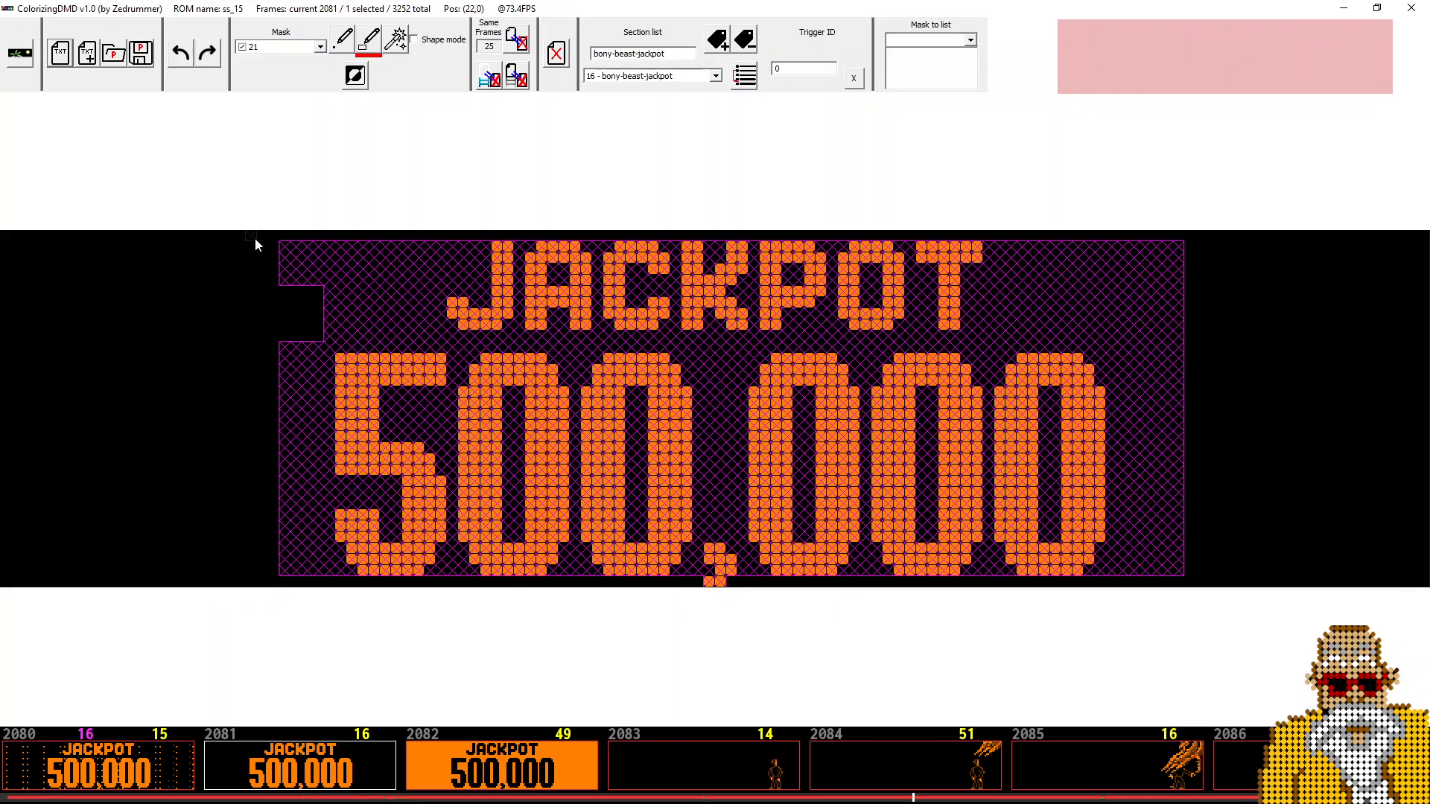
- Trim mask 21 by erasing rectangles on both sides of JACKPOT and a narrow strip right of the score
drag(255, 239, 408, 314)
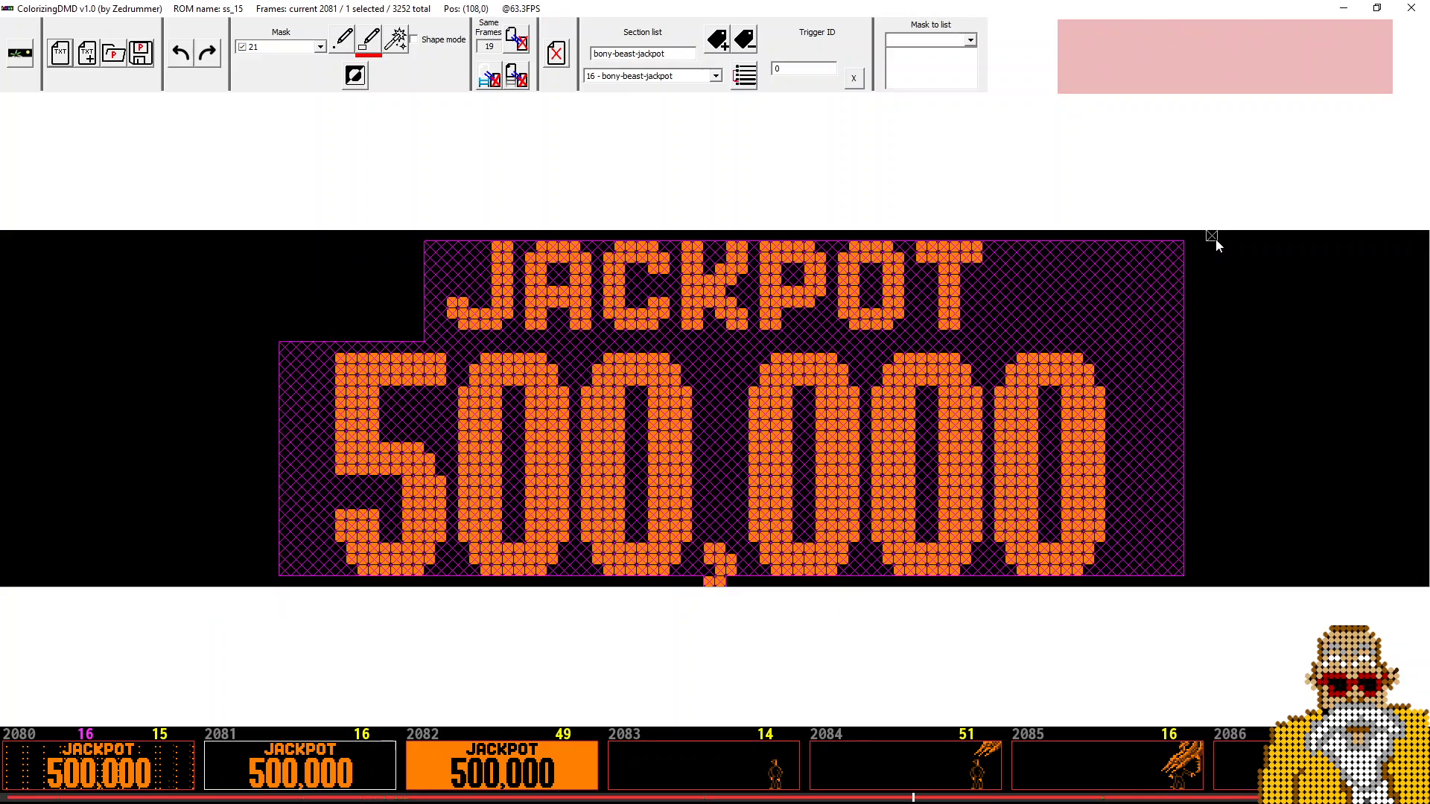
drag(1215, 241, 1024, 326)
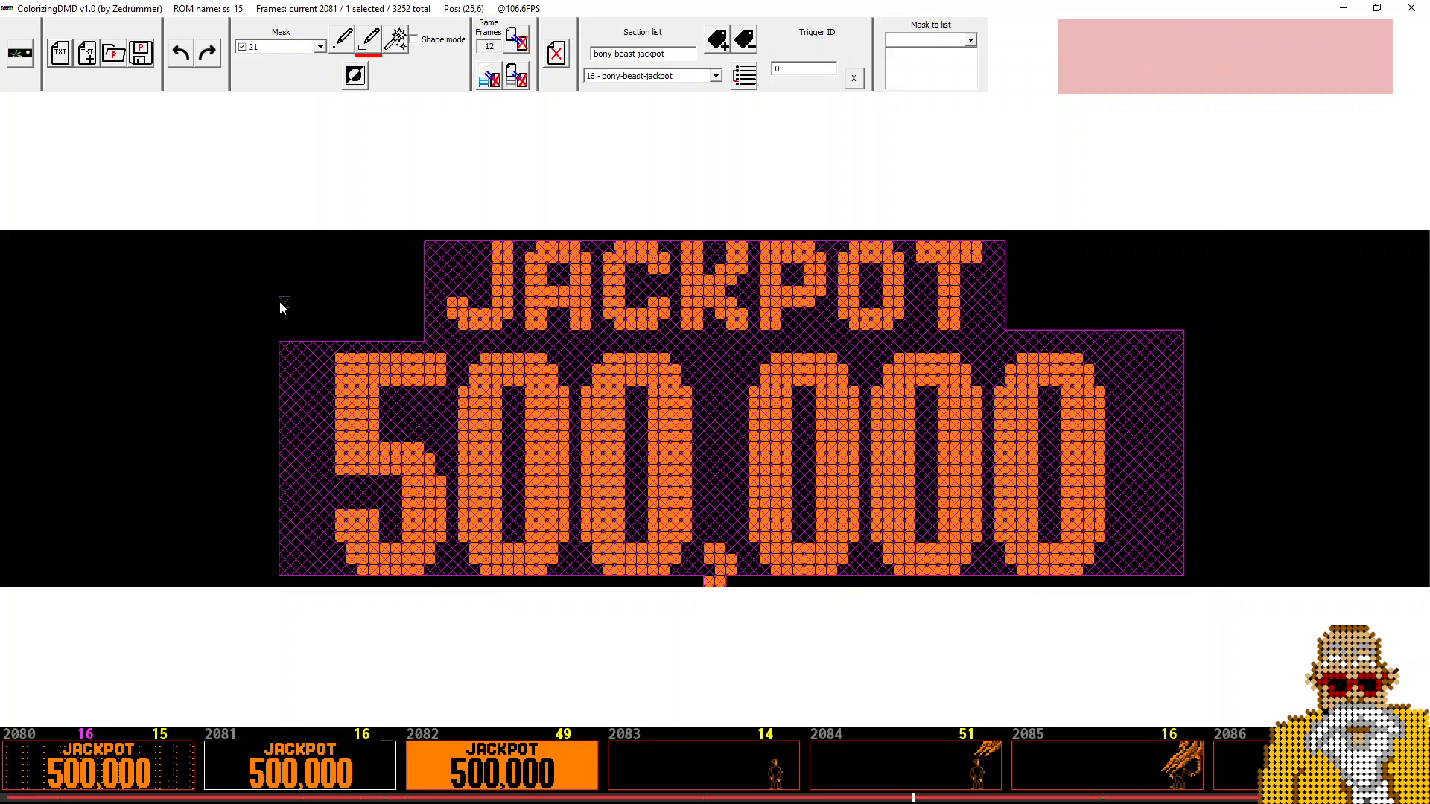
drag(1001, 241, 1006, 319)
drag(1167, 314, 1238, 564)
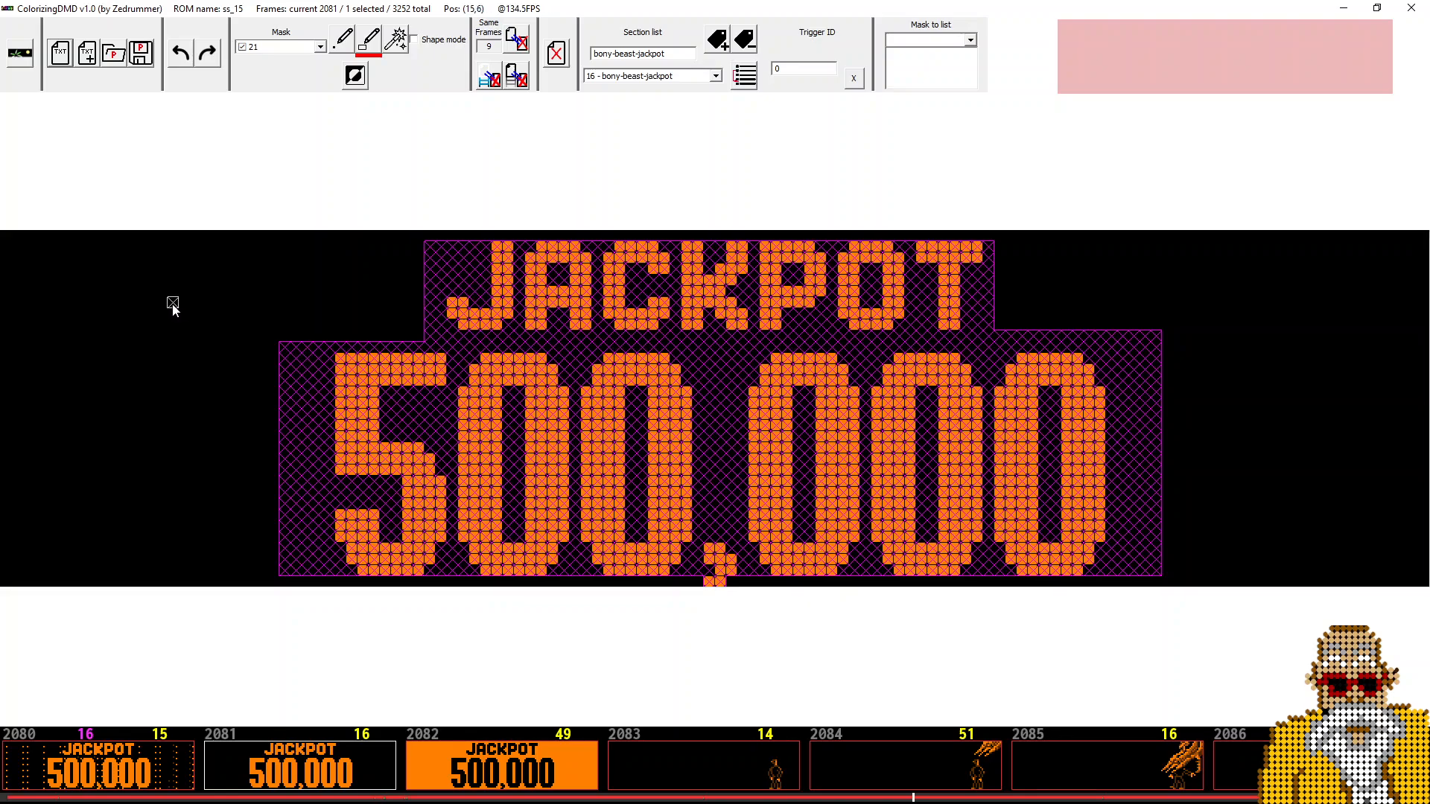
- Erase four larger rectangles from mask 21 over the left and right parts of JACKPOT and the upper score digits
drag(214, 297, 490, 453)
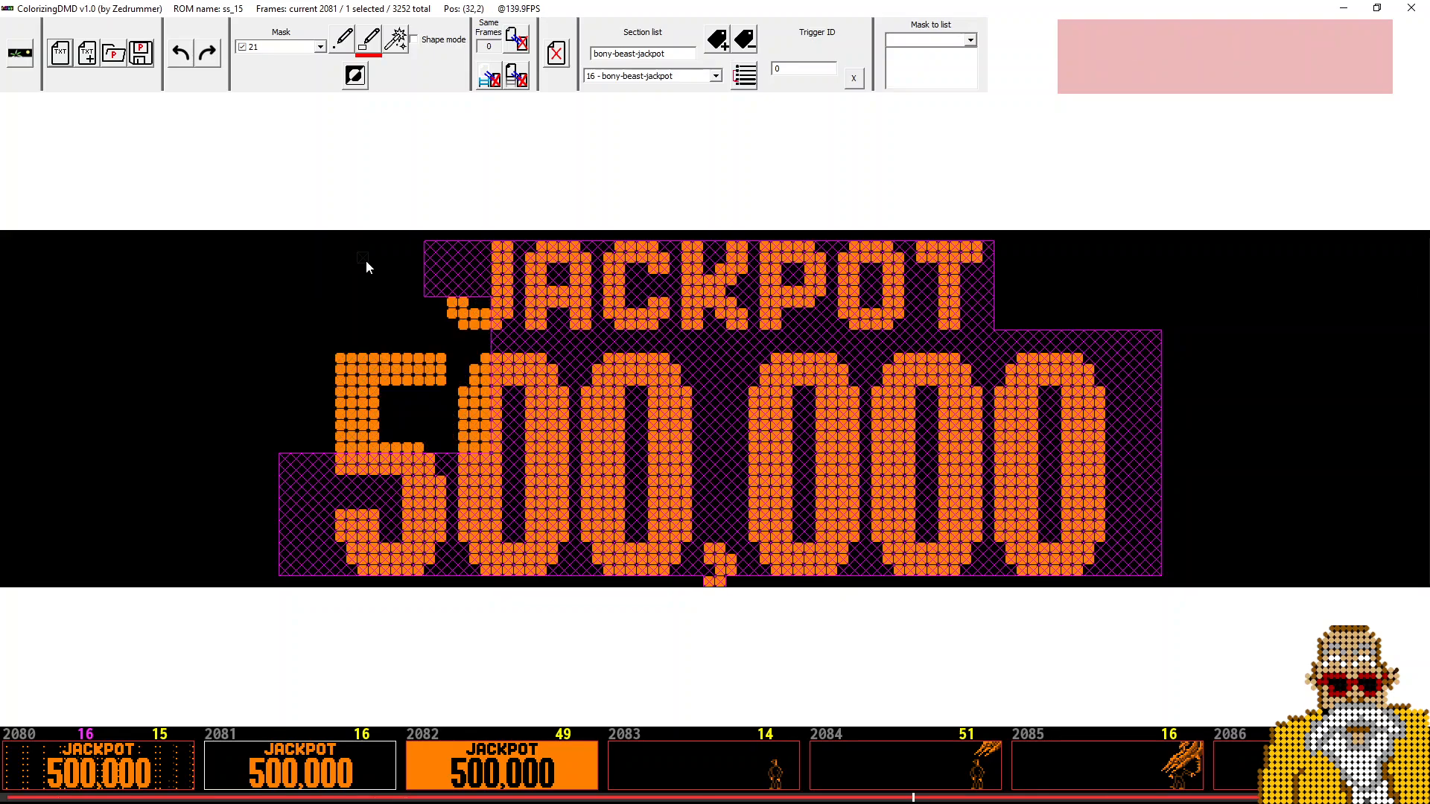
drag(365, 261, 627, 374)
drag(1048, 270, 728, 366)
drag(1229, 319, 948, 420)
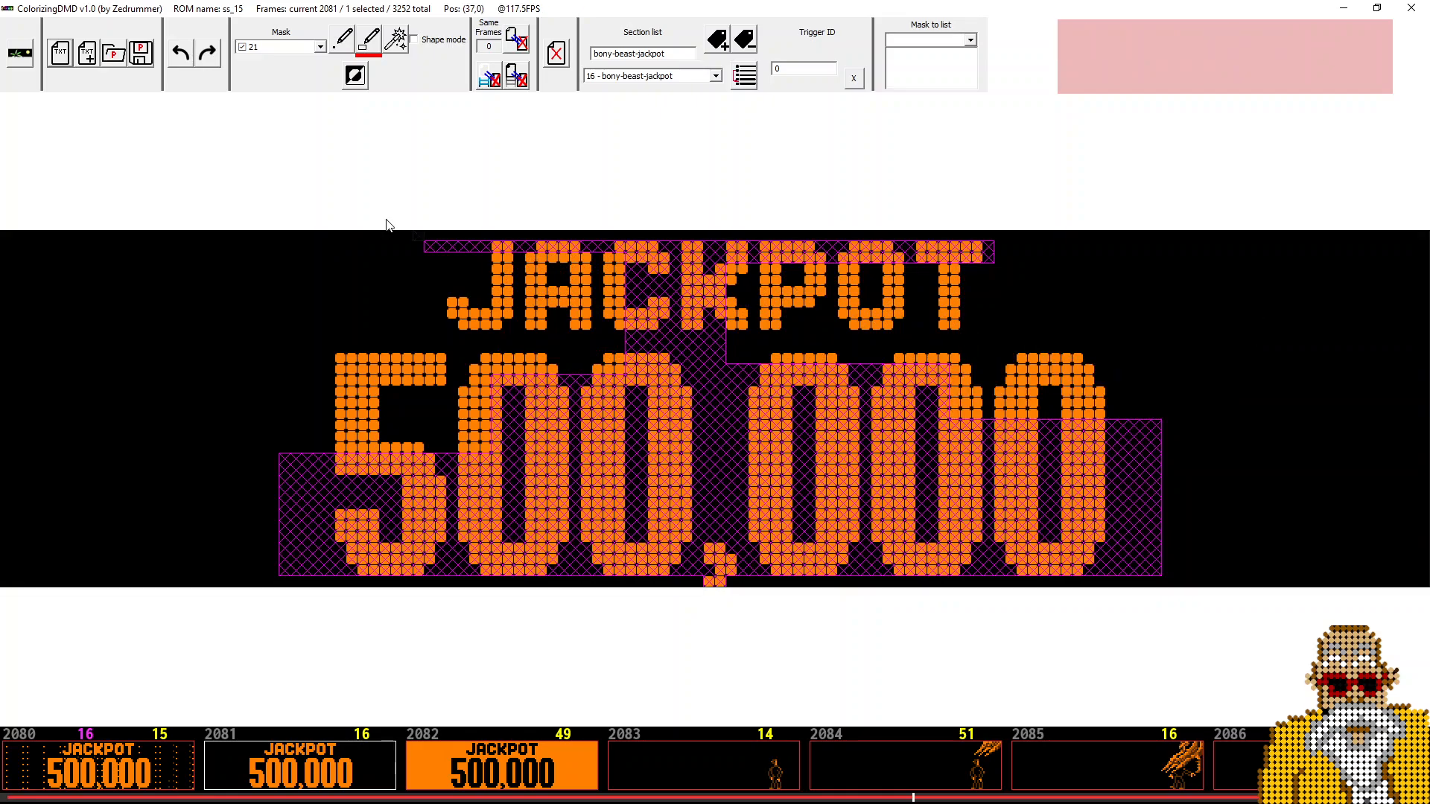
- Undo the recent erasures on mask 21 back to the wider outline and redo them all
click(180, 53)
click(207, 54)
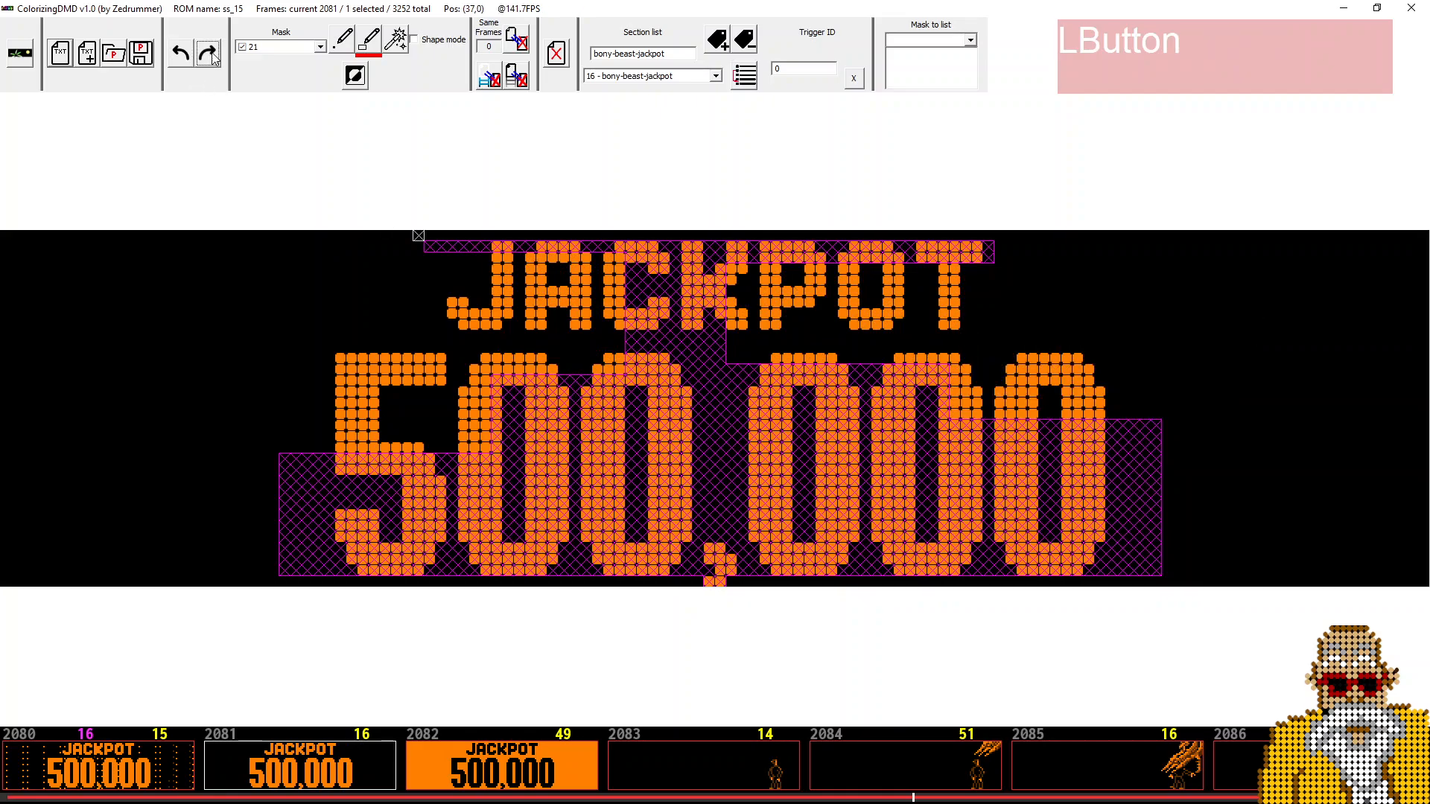
click(180, 54)
click(180, 53)
click(181, 55)
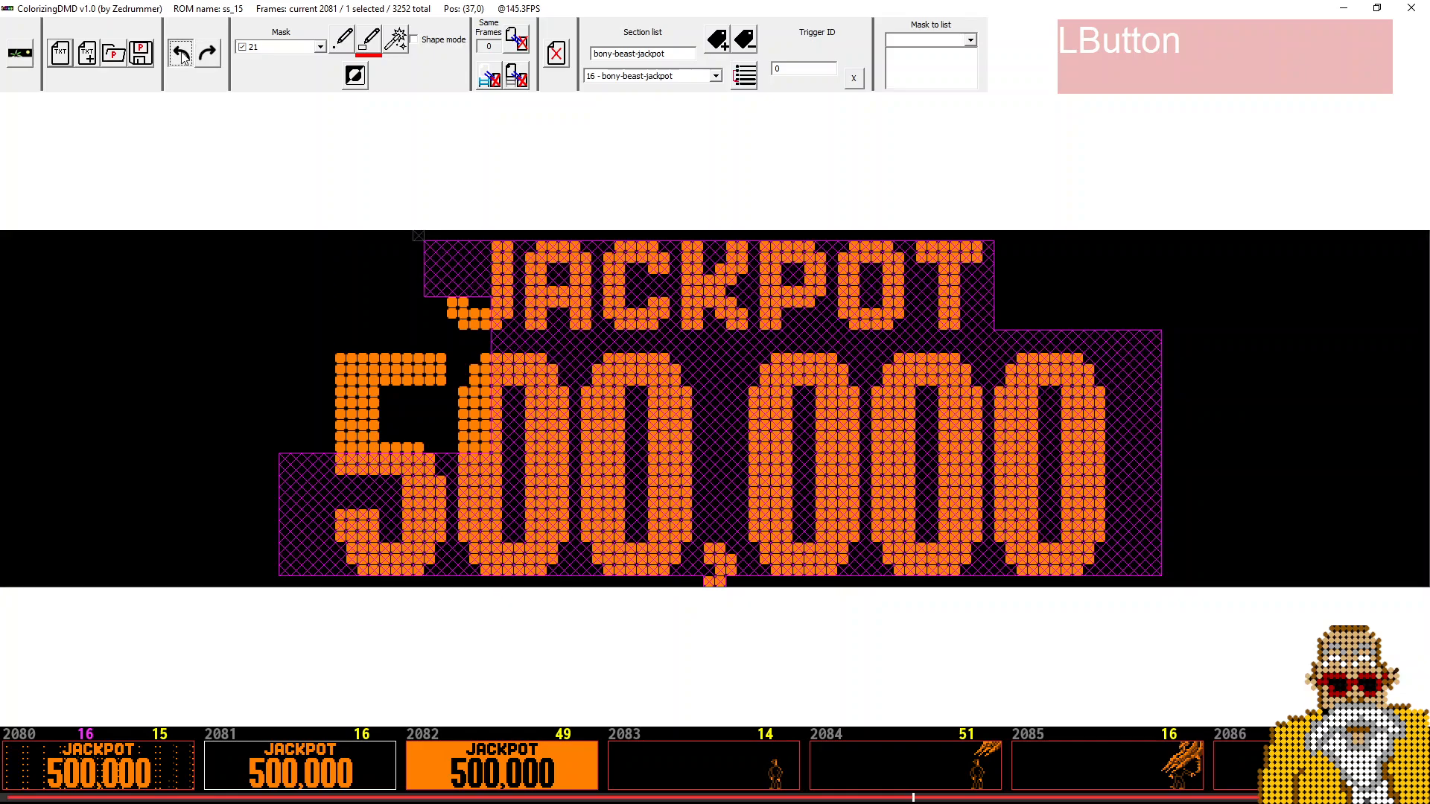
click(181, 54)
click(181, 54)
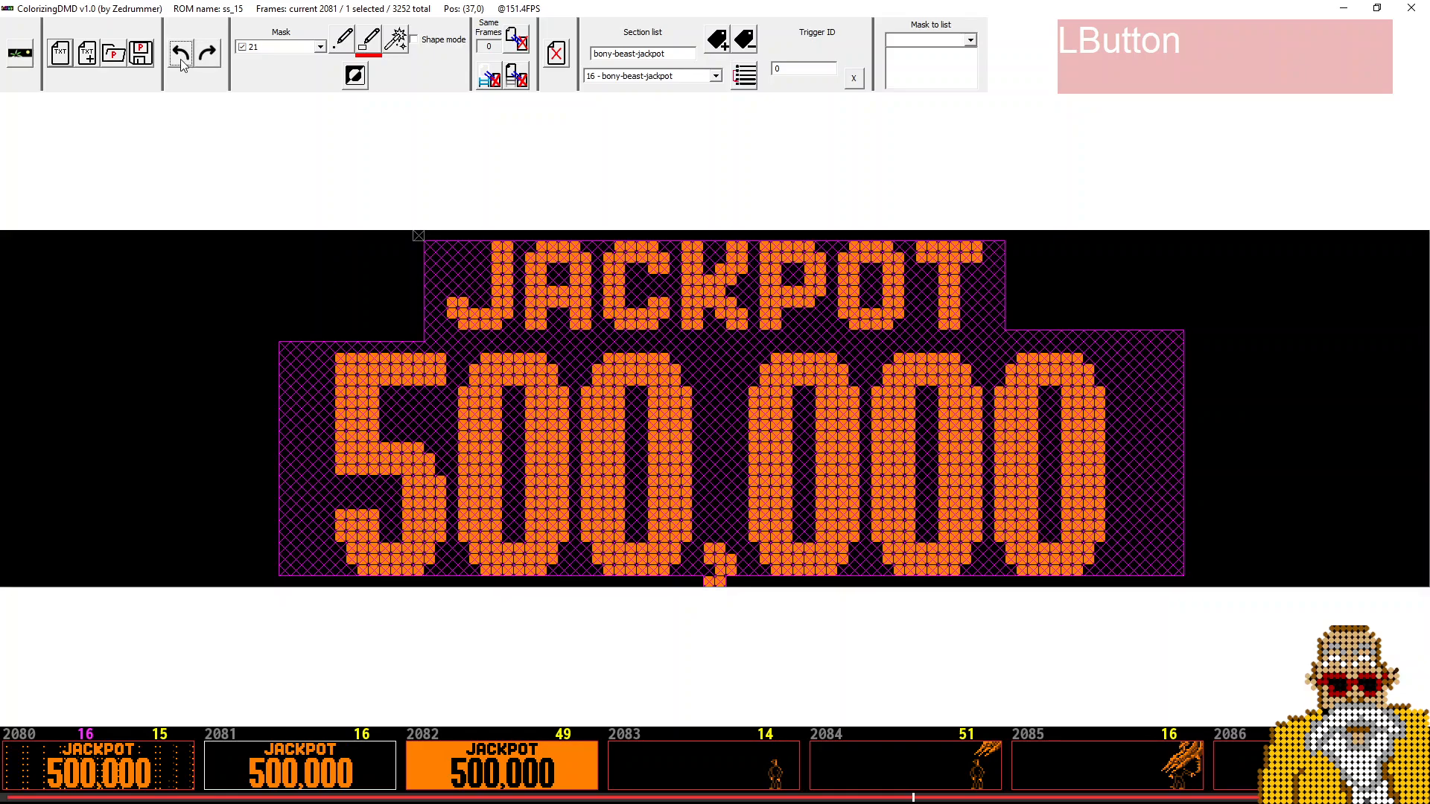
click(208, 53)
click(208, 55)
click(208, 60)
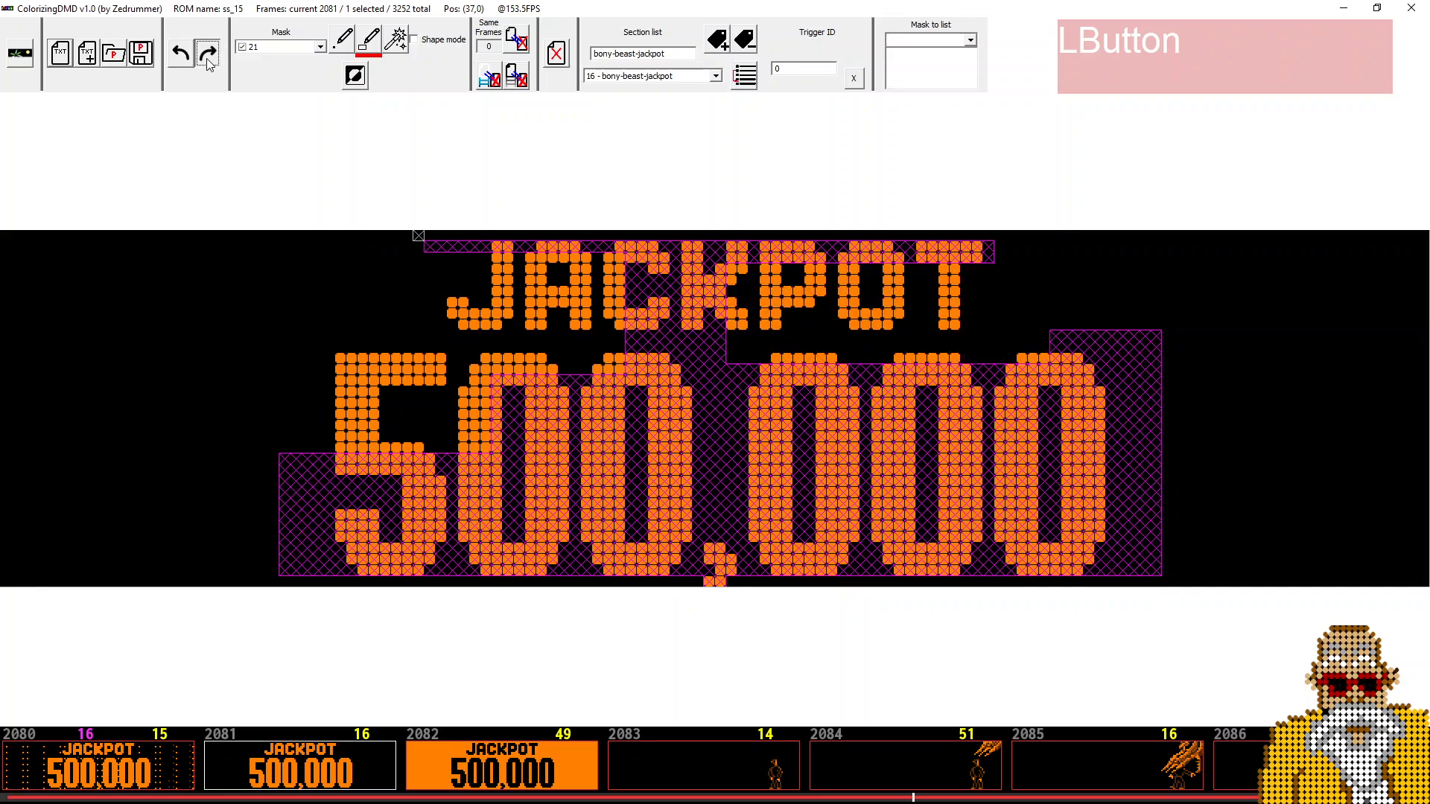
click(208, 60)
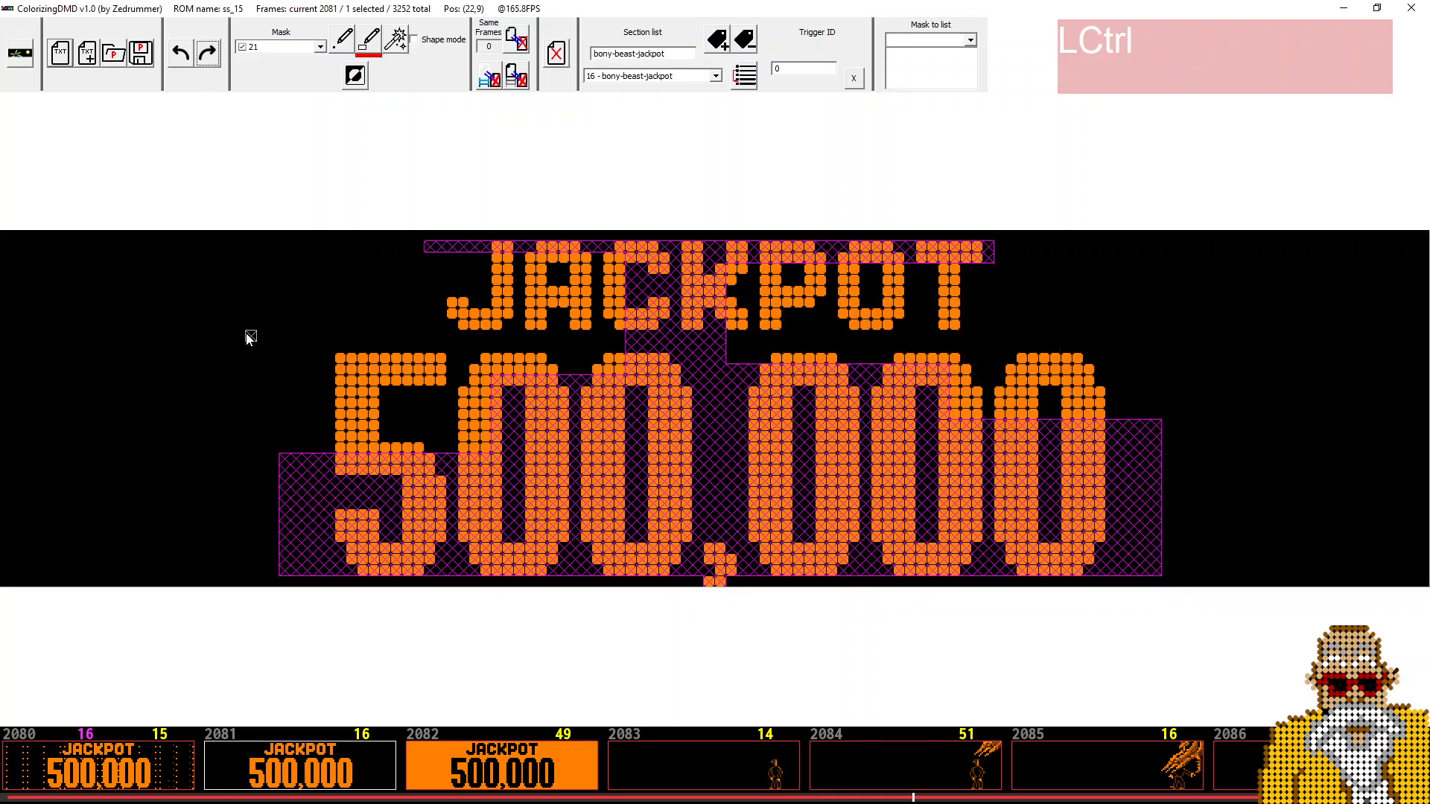
- Undo the last four erasures on mask 21 and redo all four
key(ctrl+z)
key(ctrl+z)
key(ctrl+z)
key(ctrl+z)
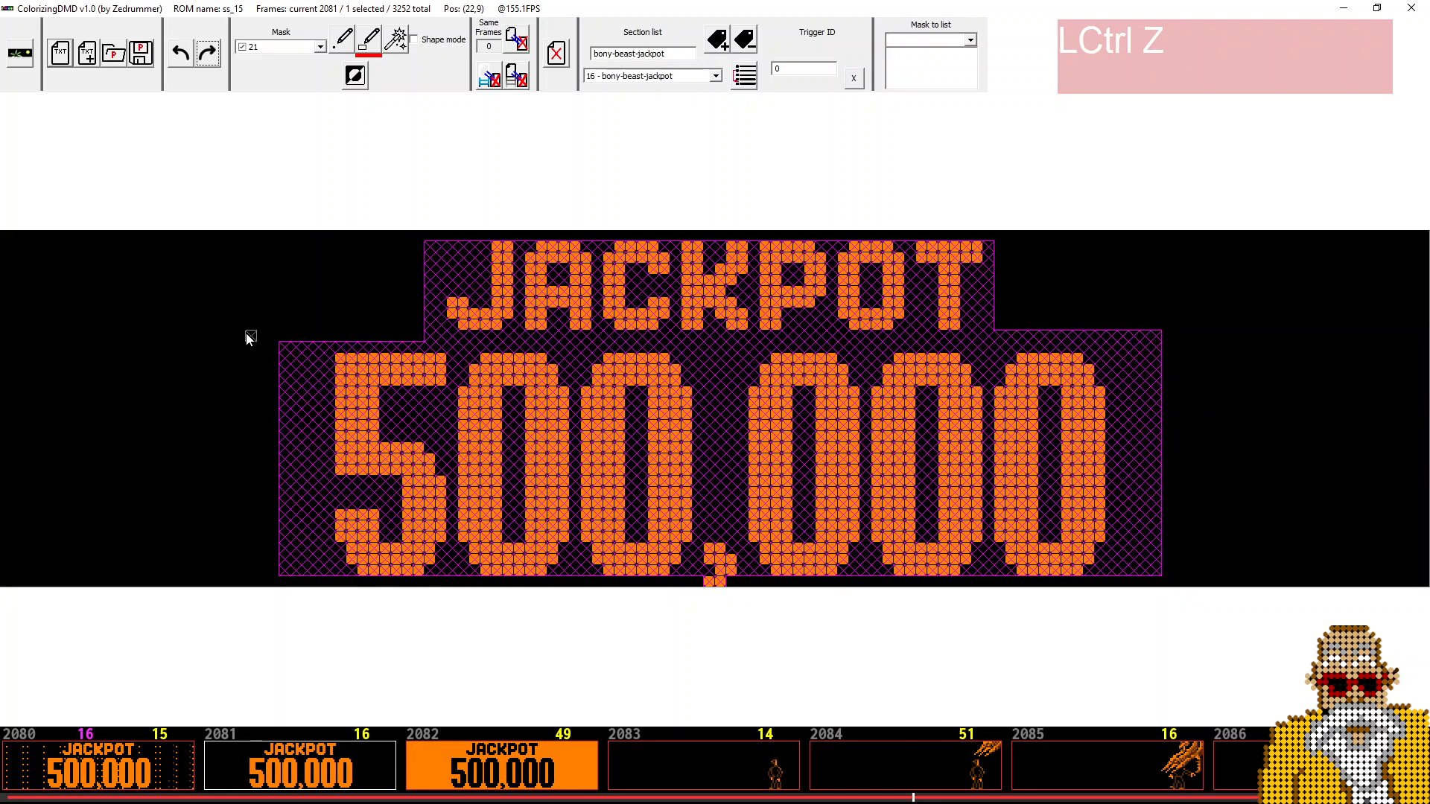
key(ctrl+y)
key(ctrl+y)
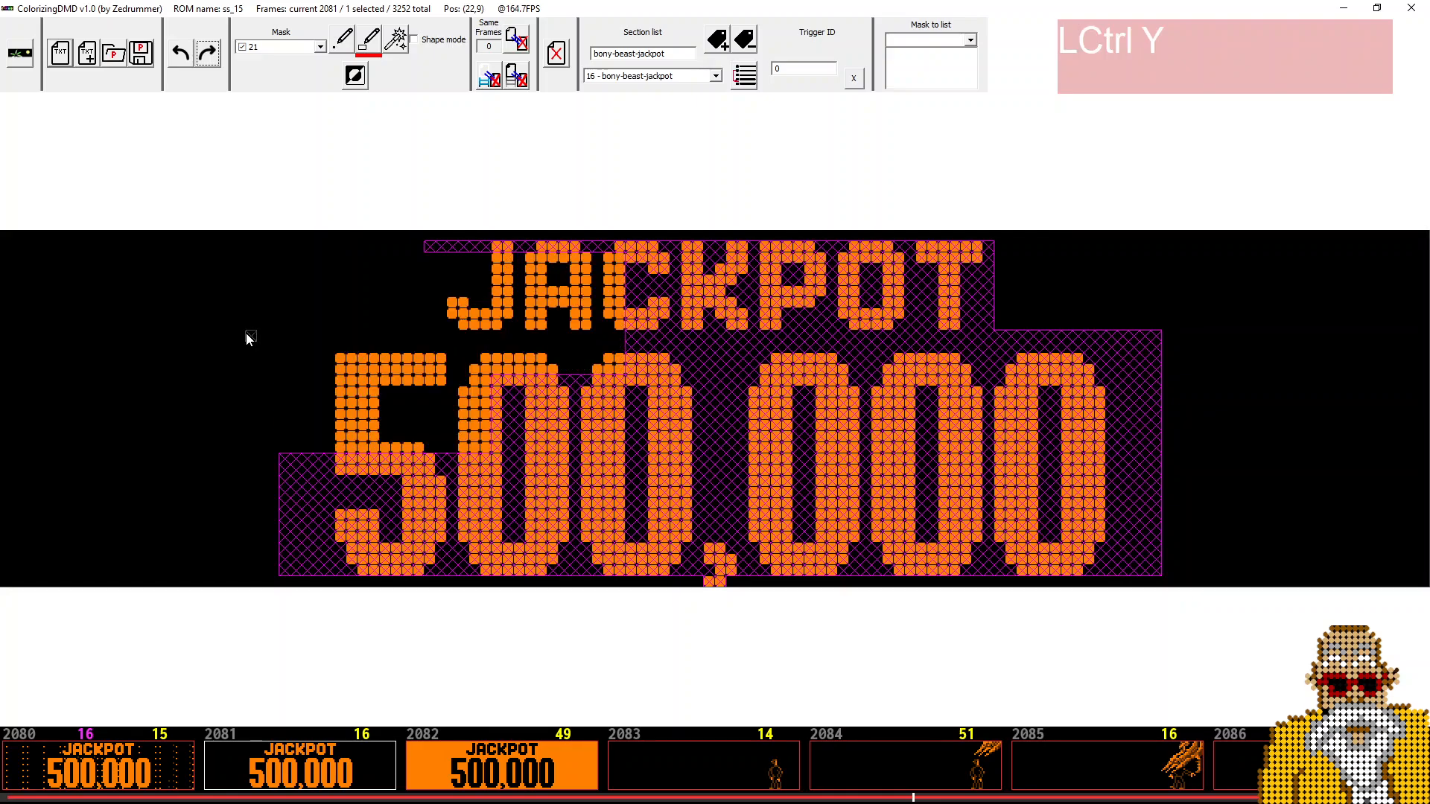
key(ctrl+y)
key(ctrl+y)
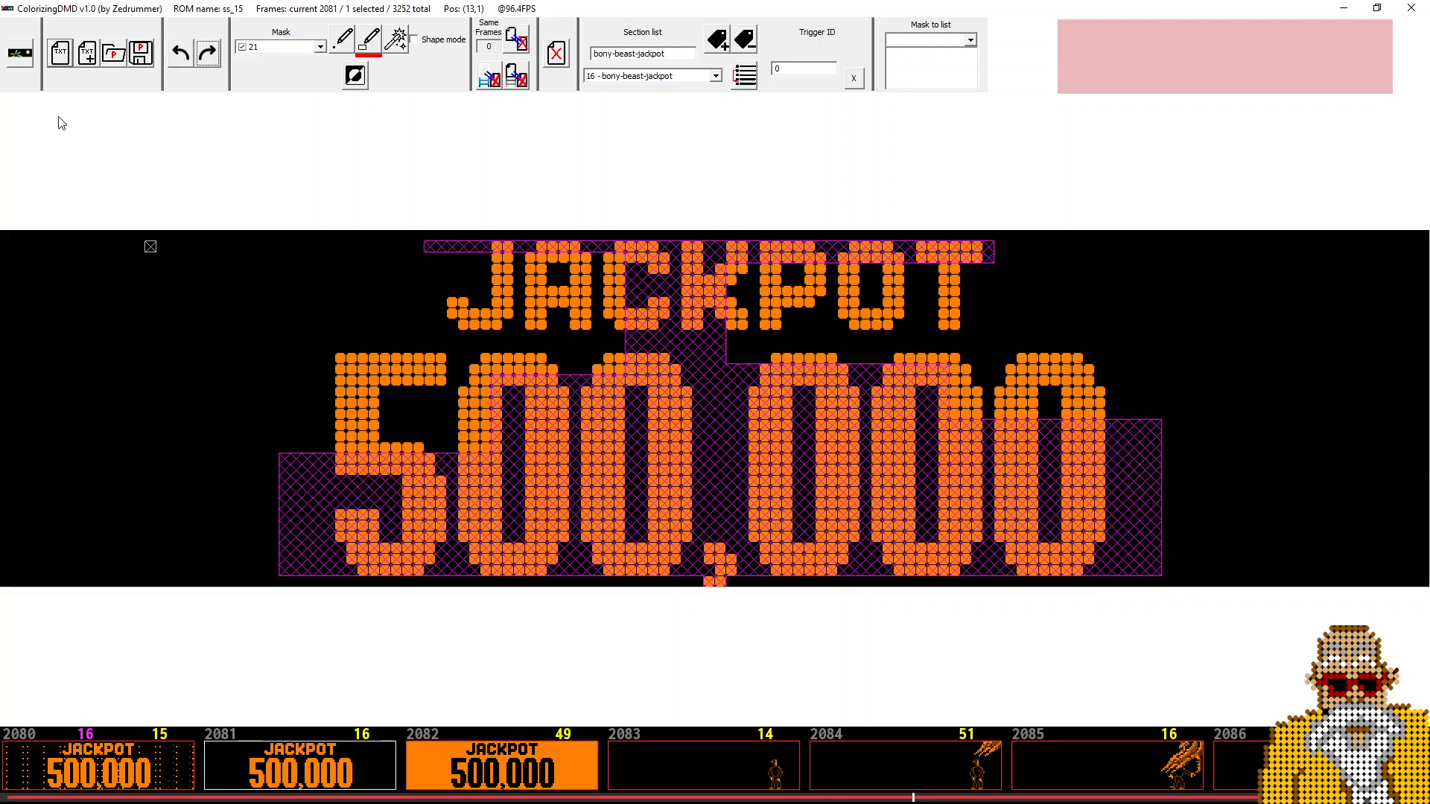
- Choose mask 0 for frame 2081 and switch from comparison mode to colorization mode
click(320, 46)
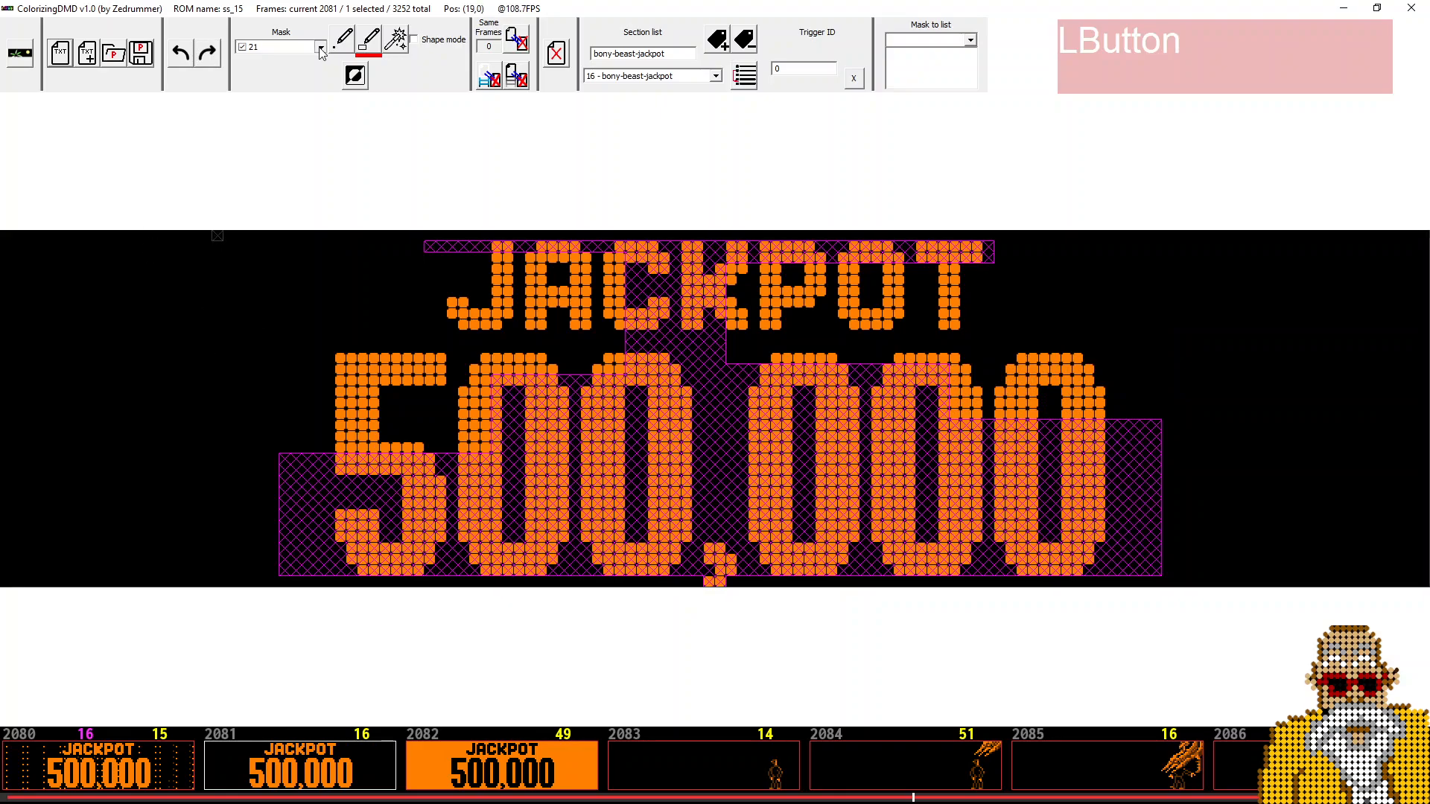
click(286, 71)
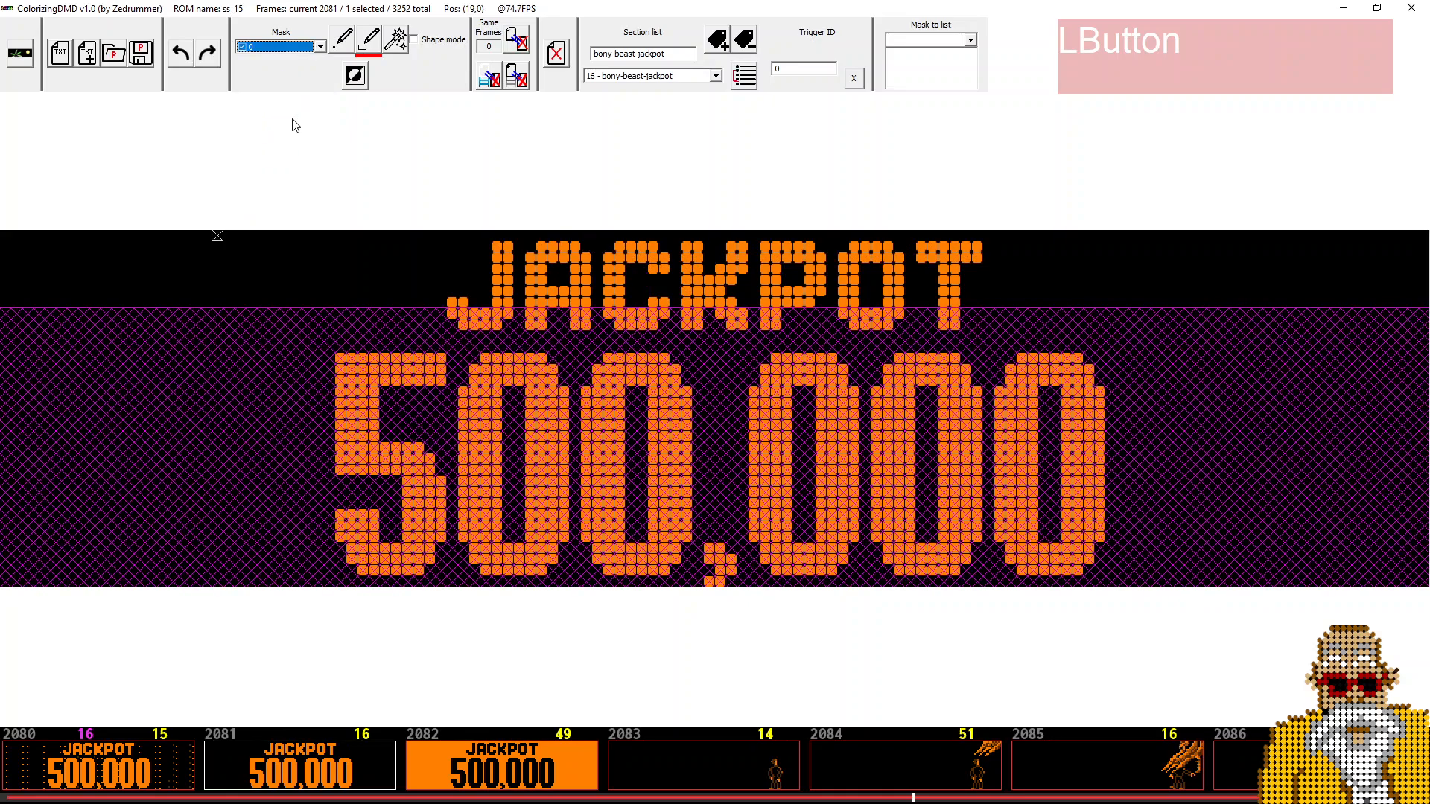
click(15, 59)
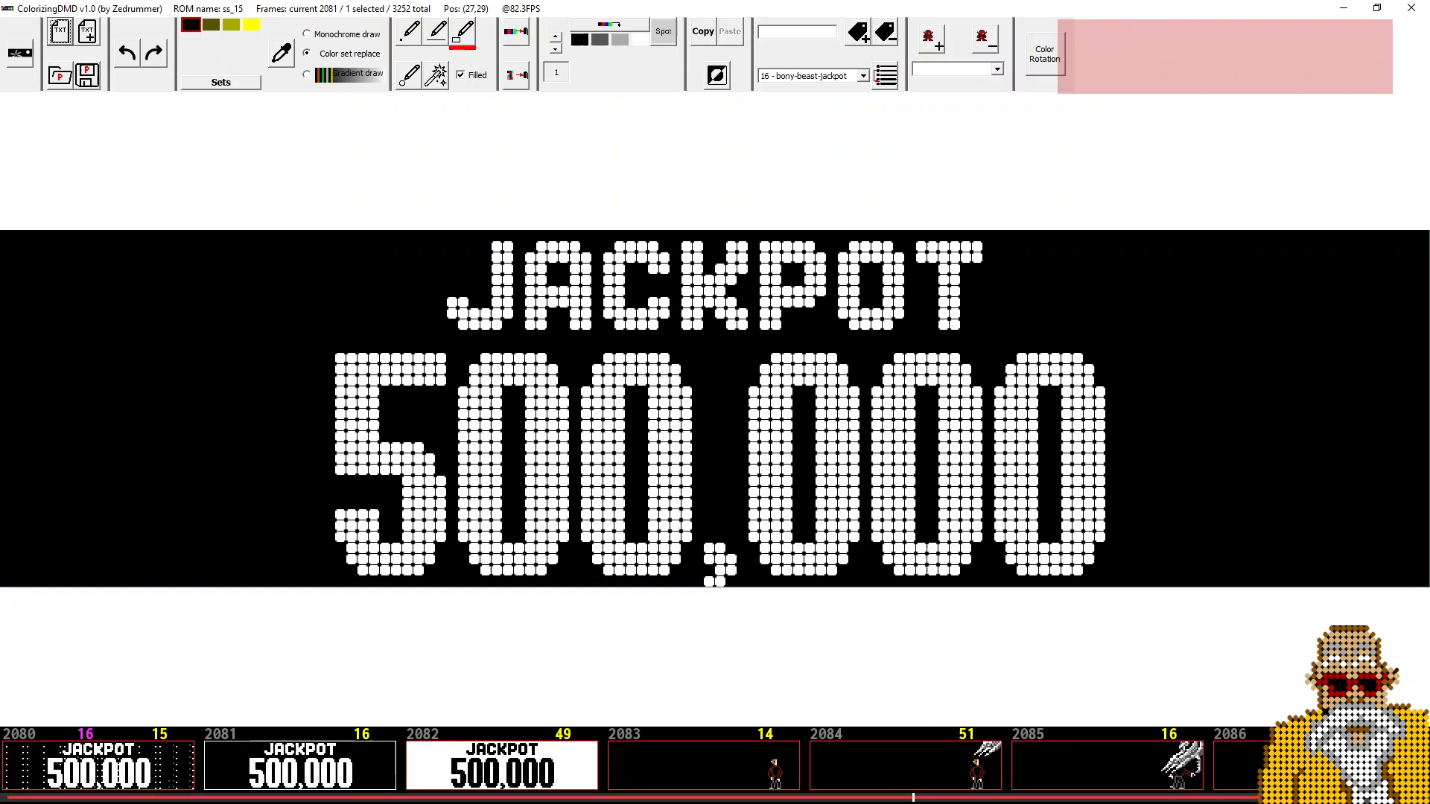
- Show frame 2083, check the frames that follow it, and select frame 2084
click(728, 778)
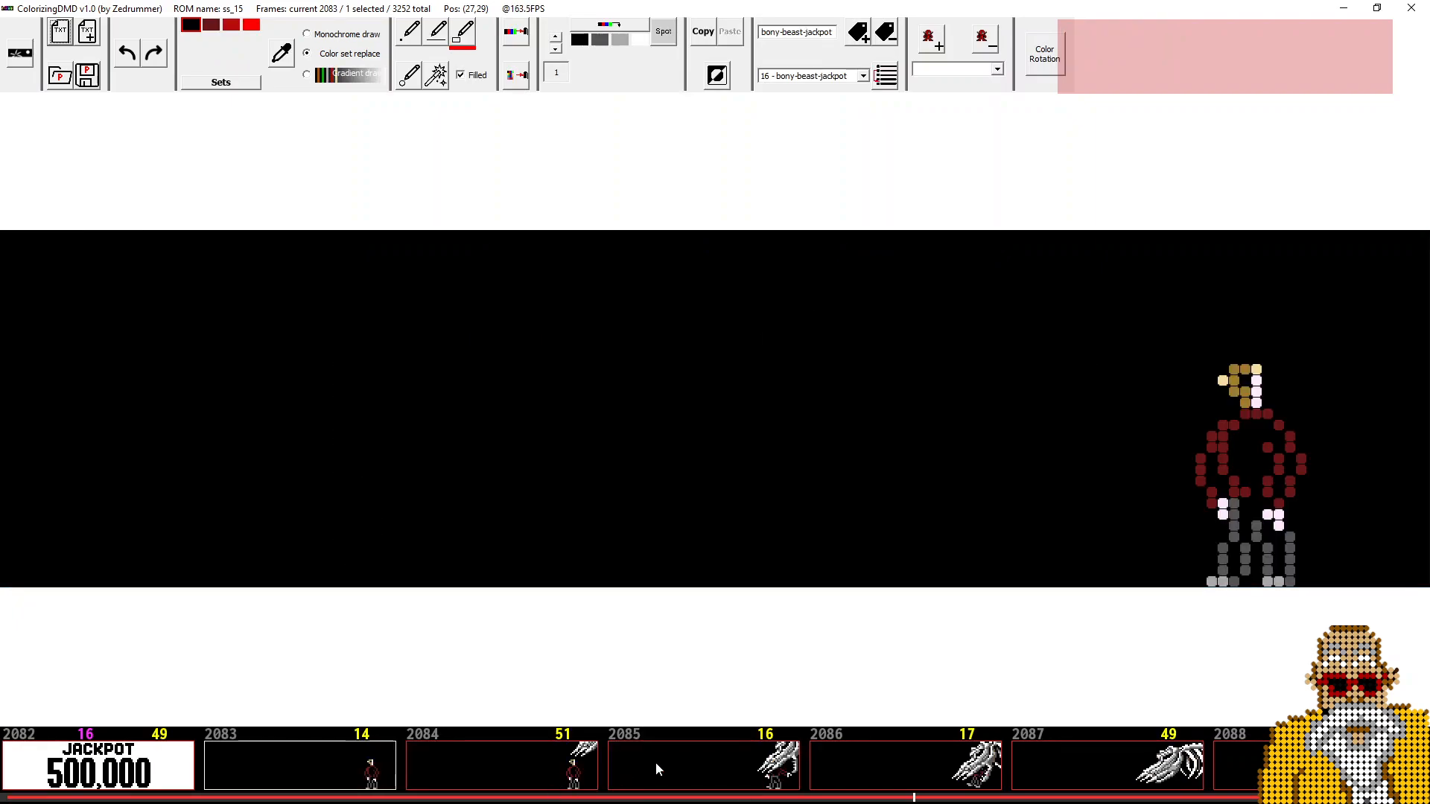
scroll(645, 768, down, 3)
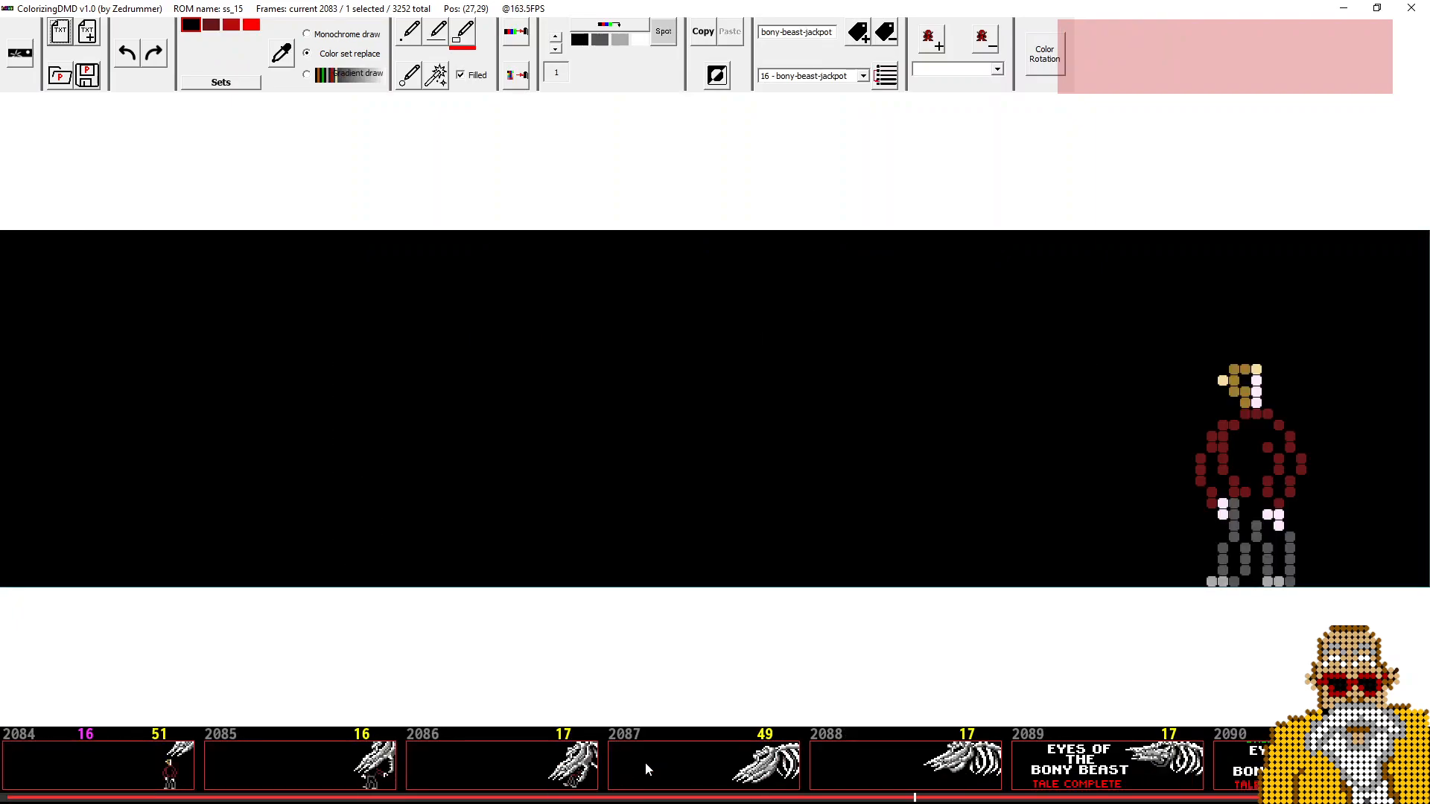
scroll(298, 767, up, 2)
click(298, 765)
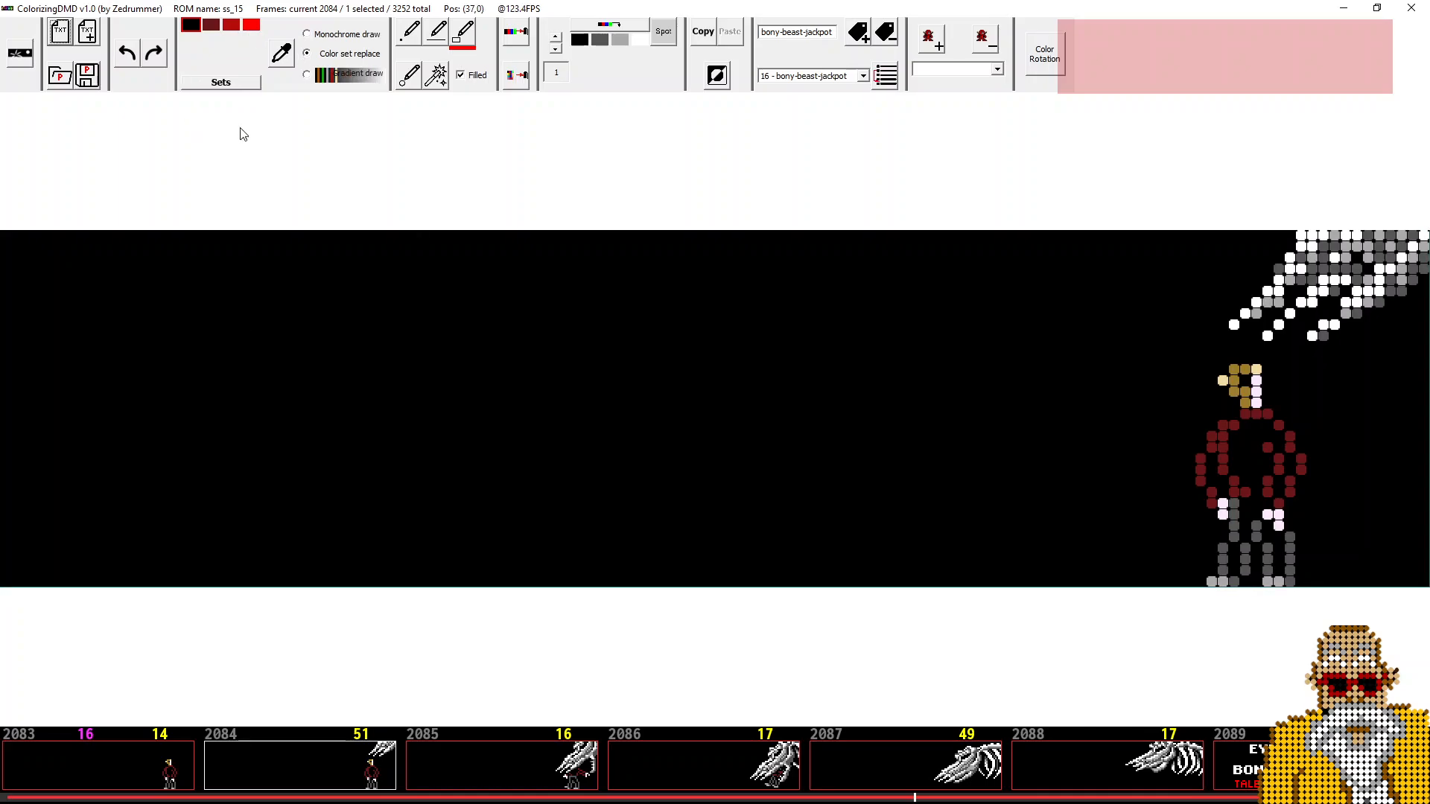
- Pick bright red from the palette as the fourth color of the set and switch to monochrome draw
click(251, 27)
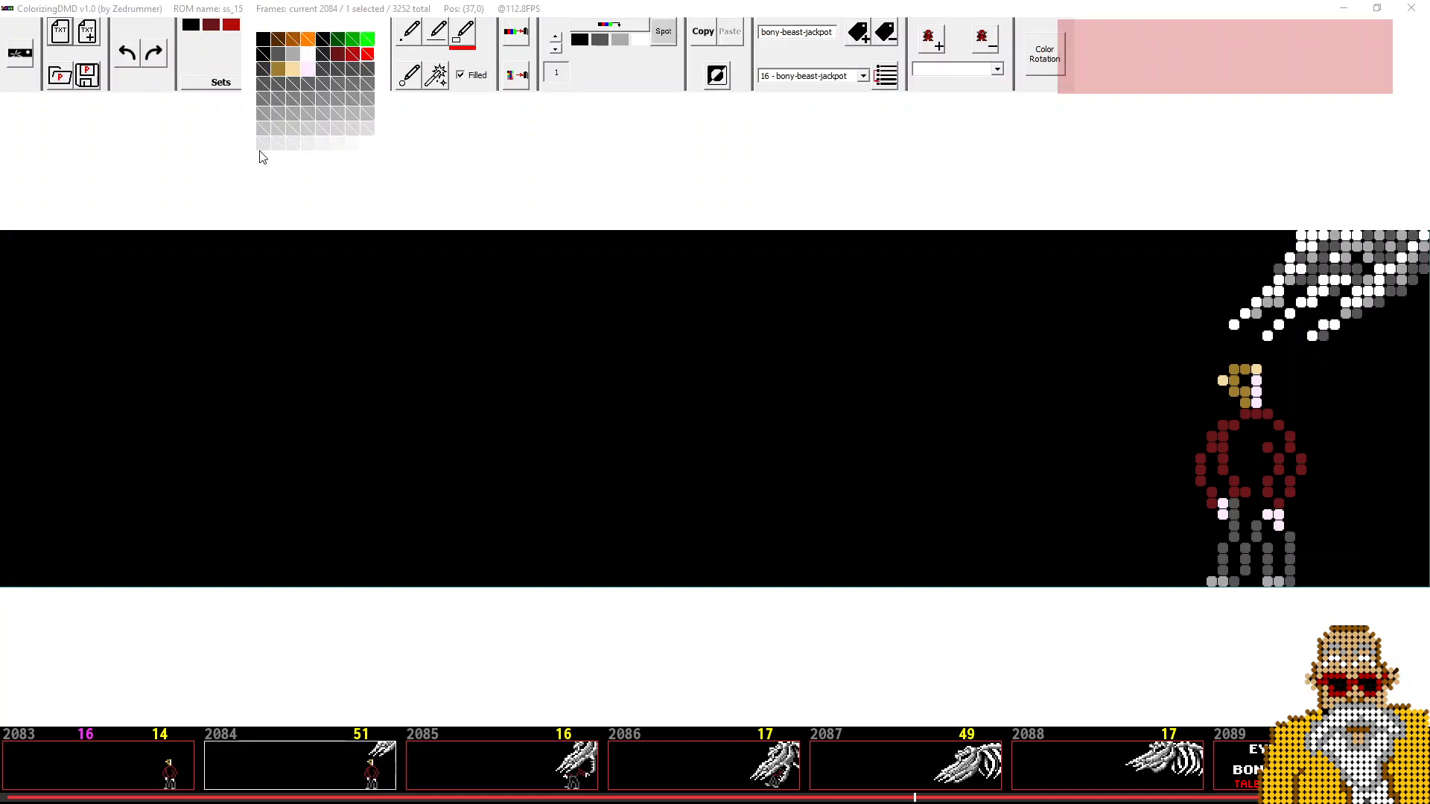
click(367, 53)
click(216, 53)
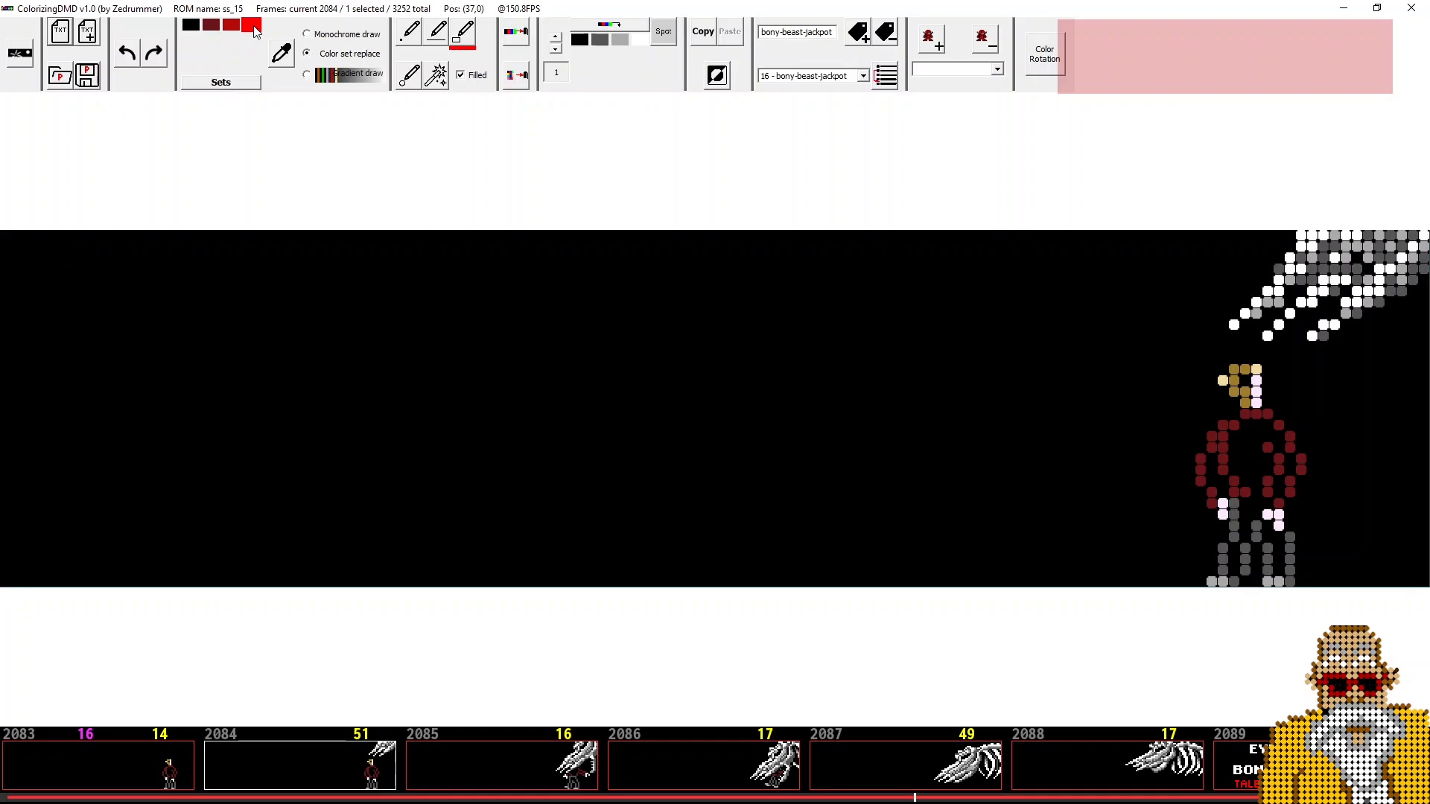
click(337, 37)
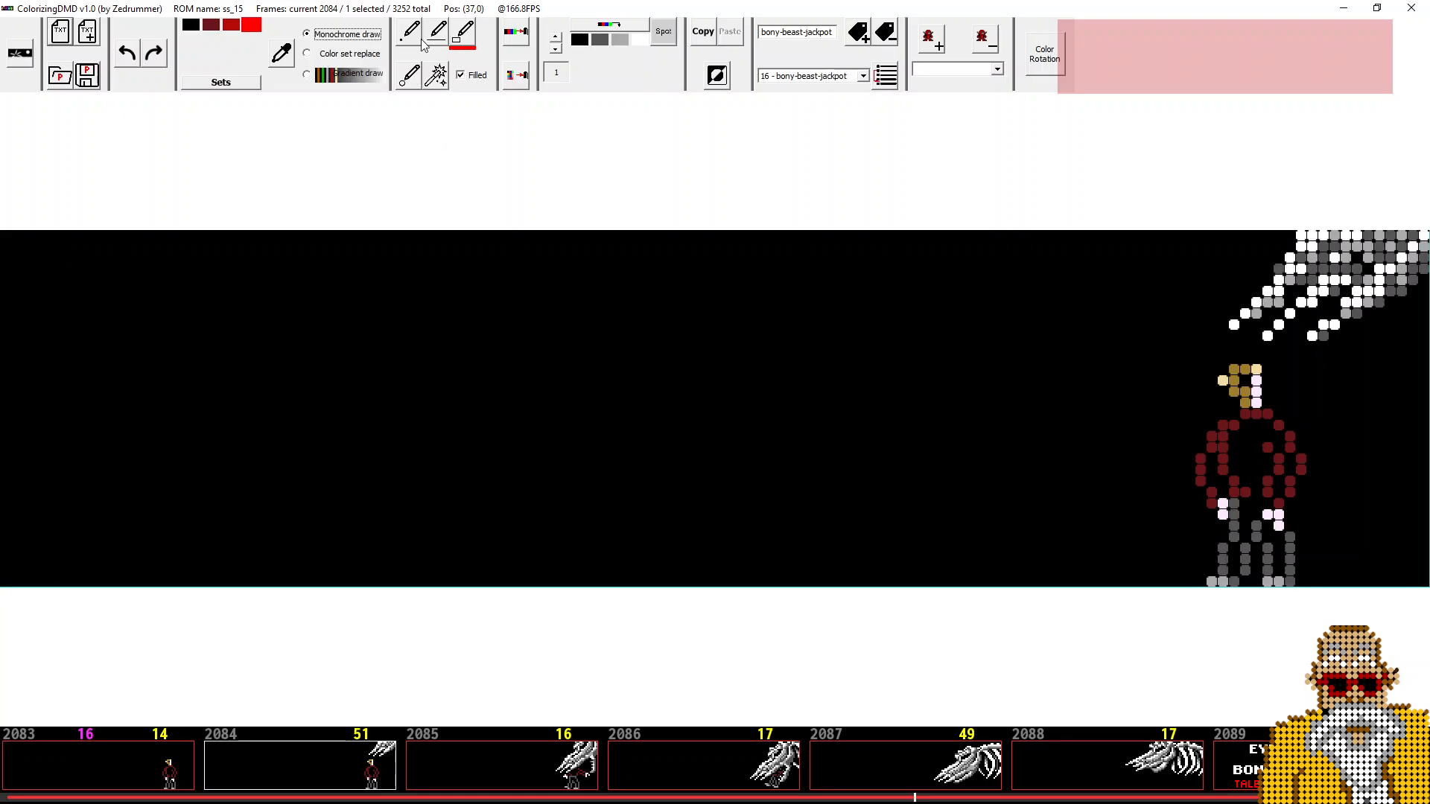
- Draw a single red dot and a short red line about 11 dots long on frame 2084's empty background
click(465, 32)
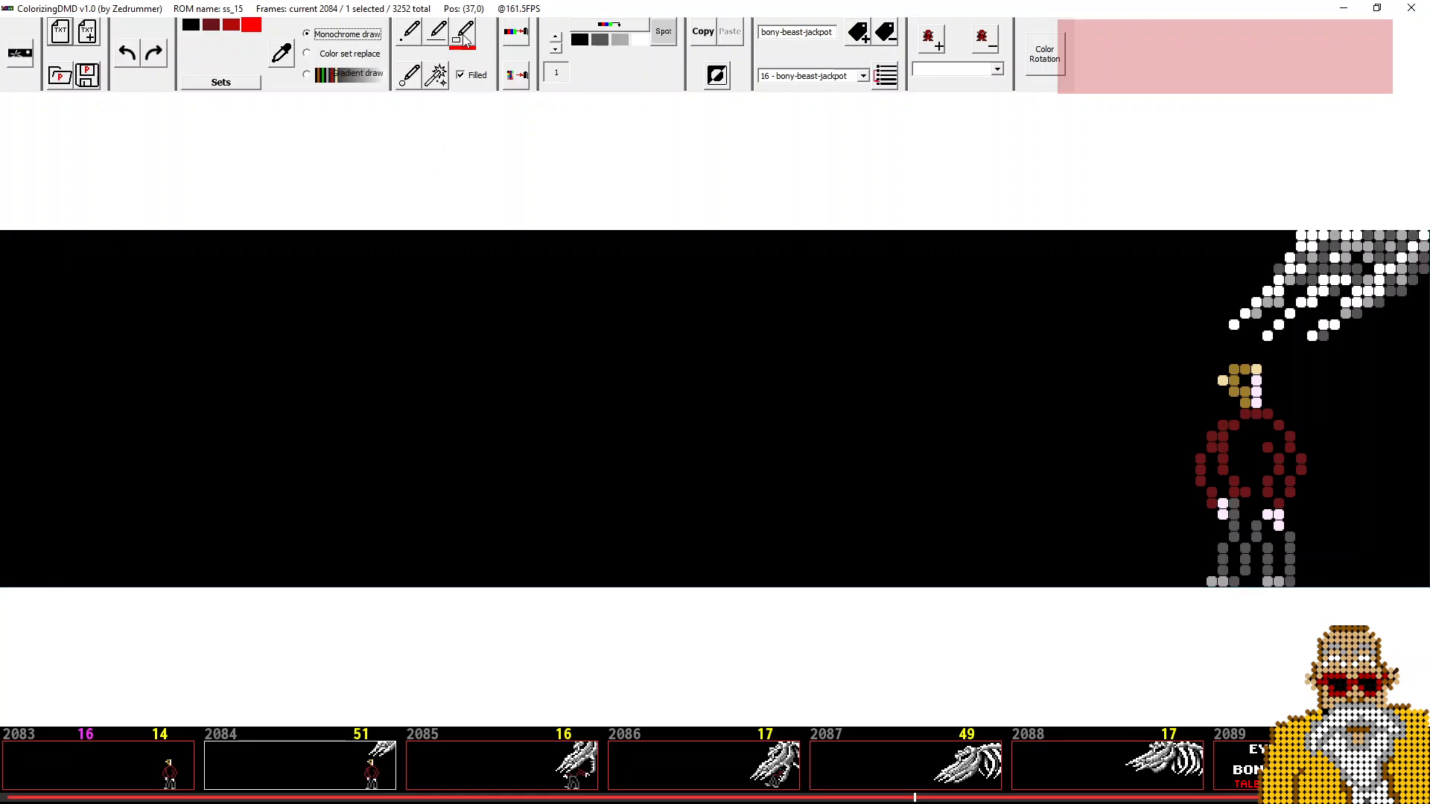
click(409, 31)
click(184, 268)
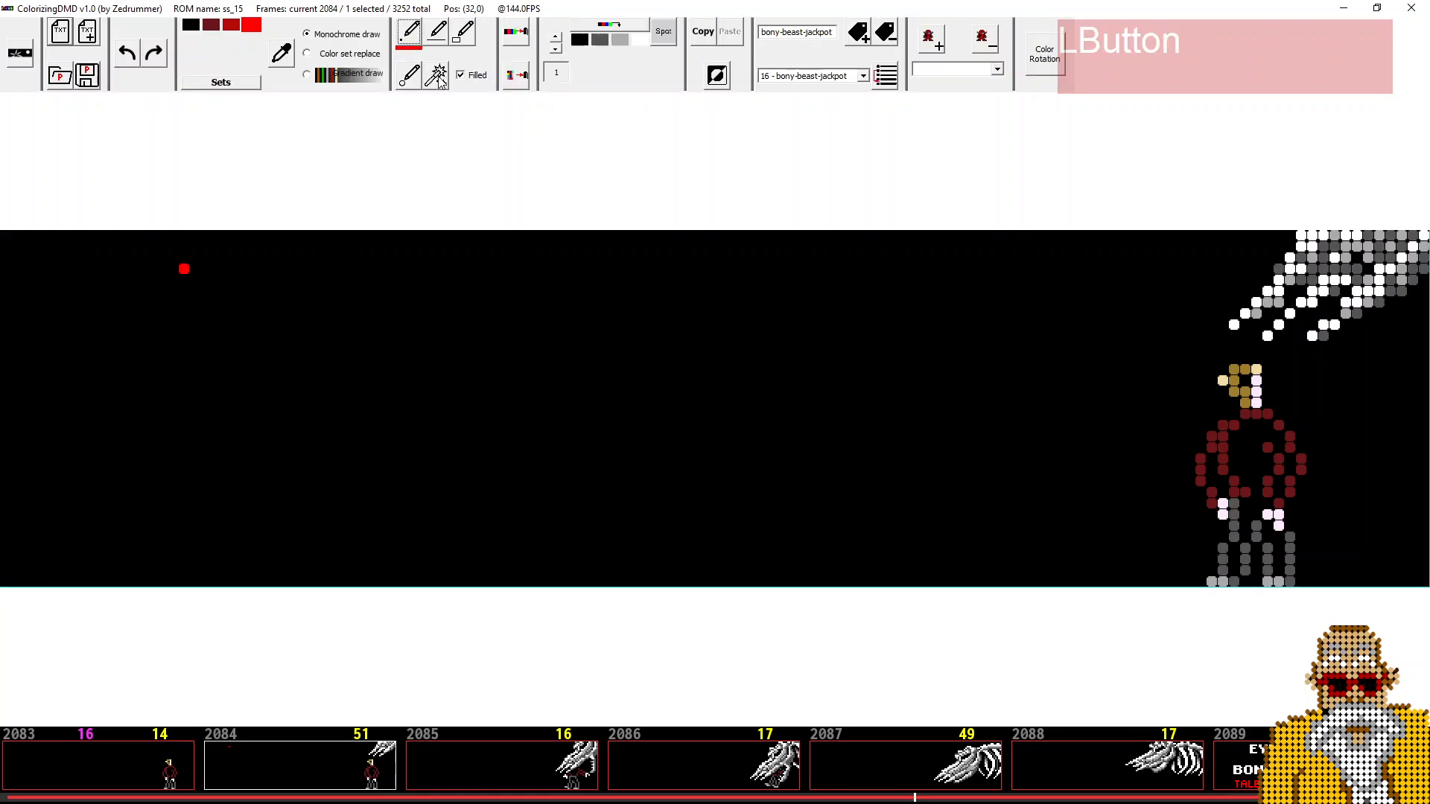
click(437, 31)
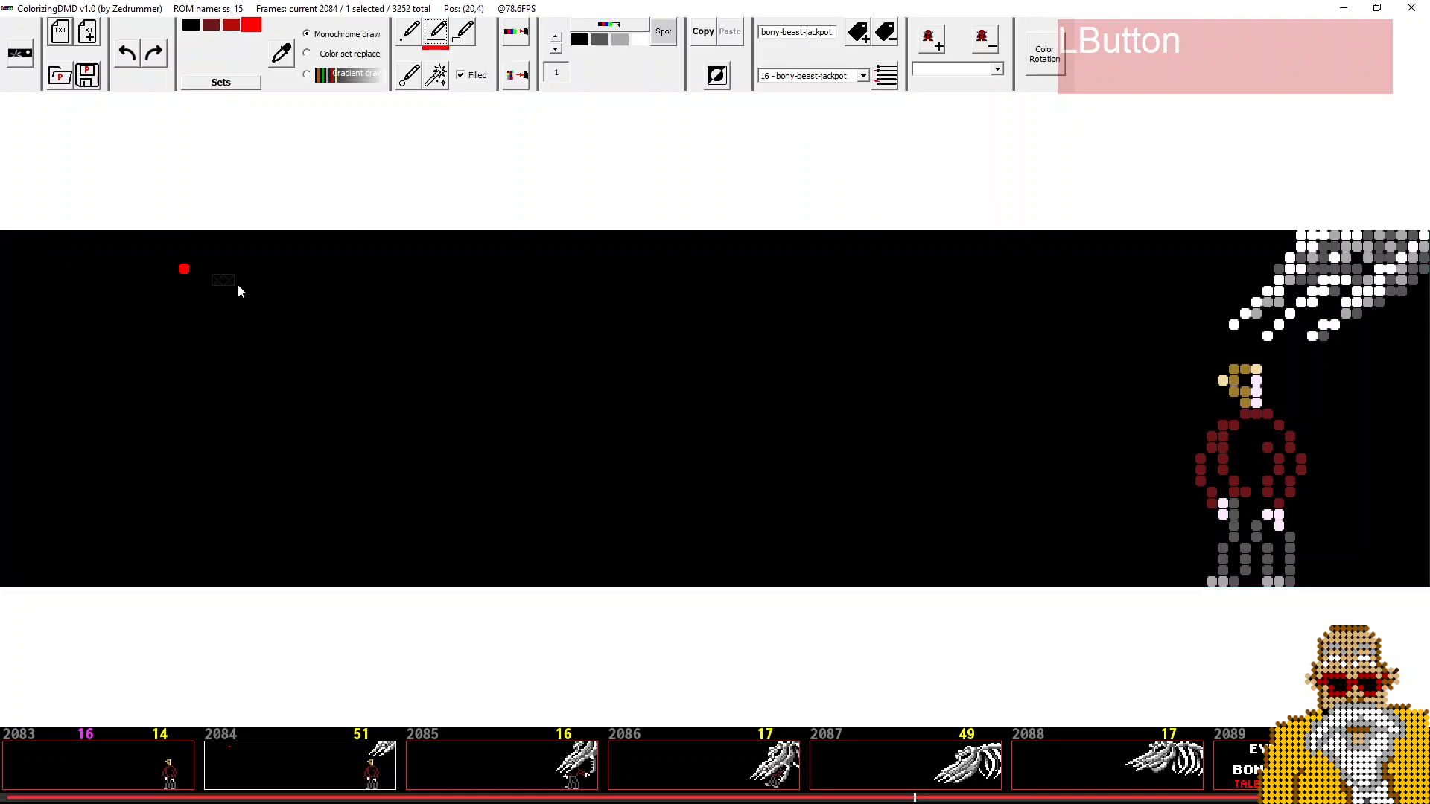
drag(219, 280, 331, 291)
- Draw a filled red rectangle about 15 by 5 dots and an unfilled one about 17 by 5 dots beside it
click(465, 32)
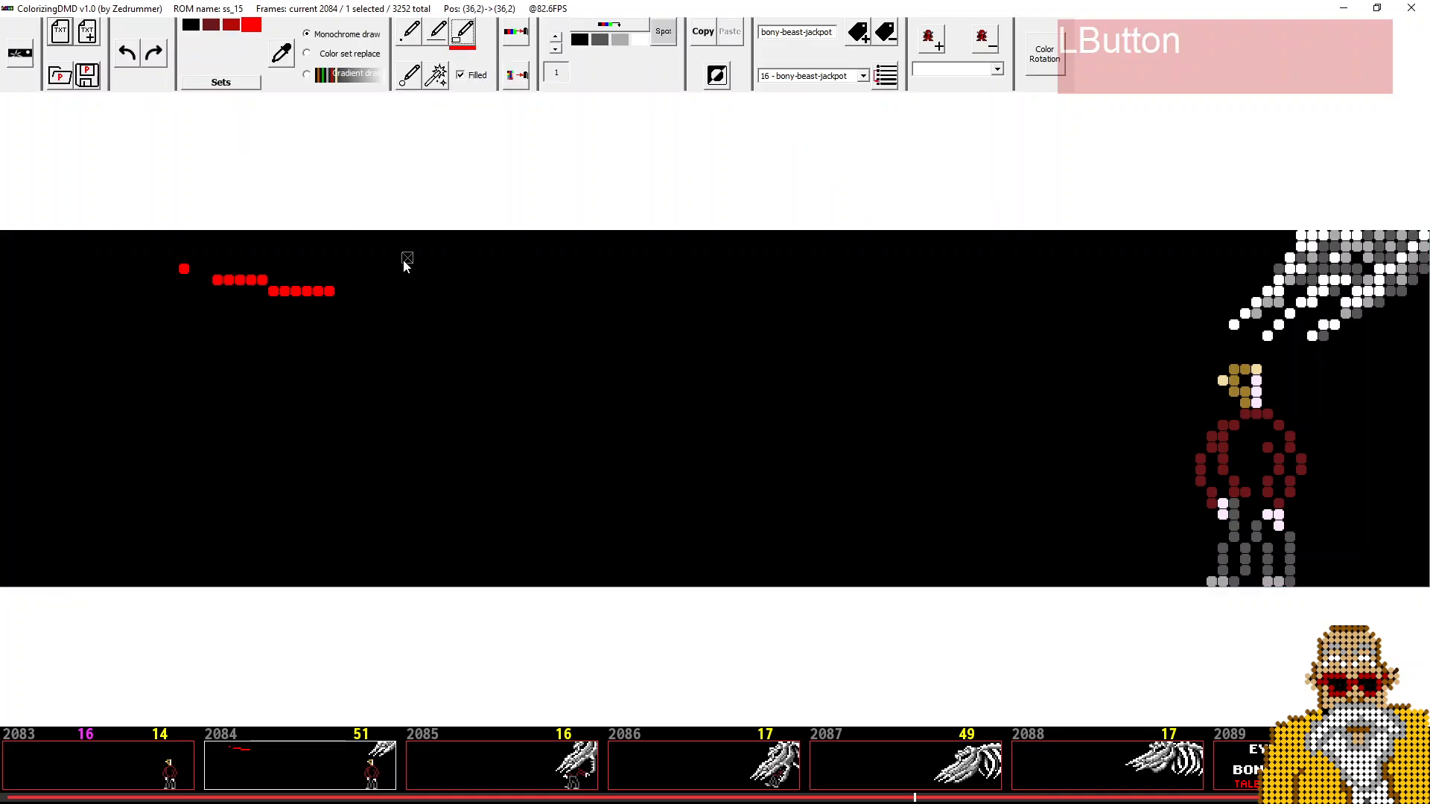
drag(403, 260, 569, 304)
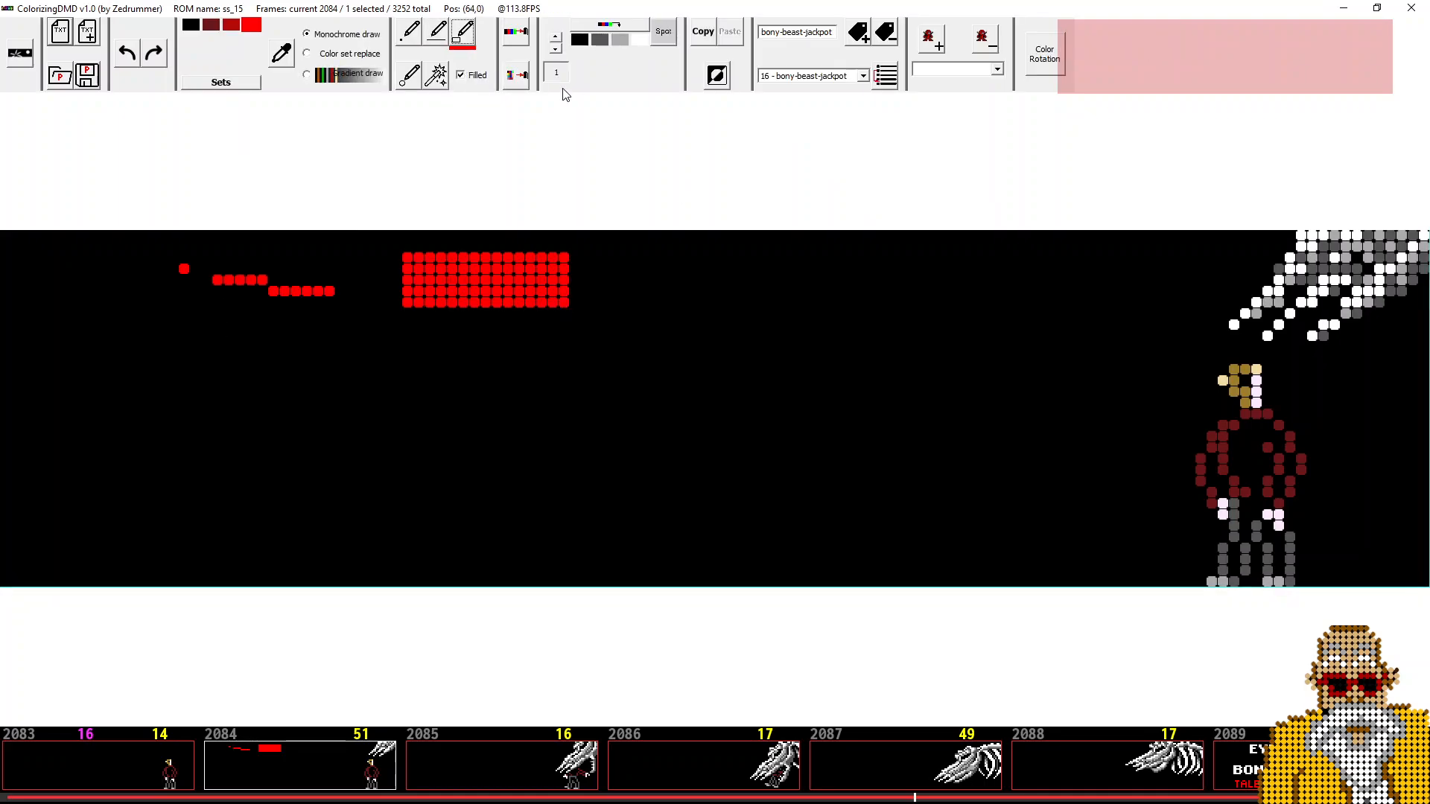
click(461, 75)
mouse_move(607, 258)
mouse_down()
mouse_move(730, 309)
mouse_move(788, 304)
mouse_up()
- Draw an unfilled red circle about 11 dots wide below the dot and a filled one beside it
click(409, 74)
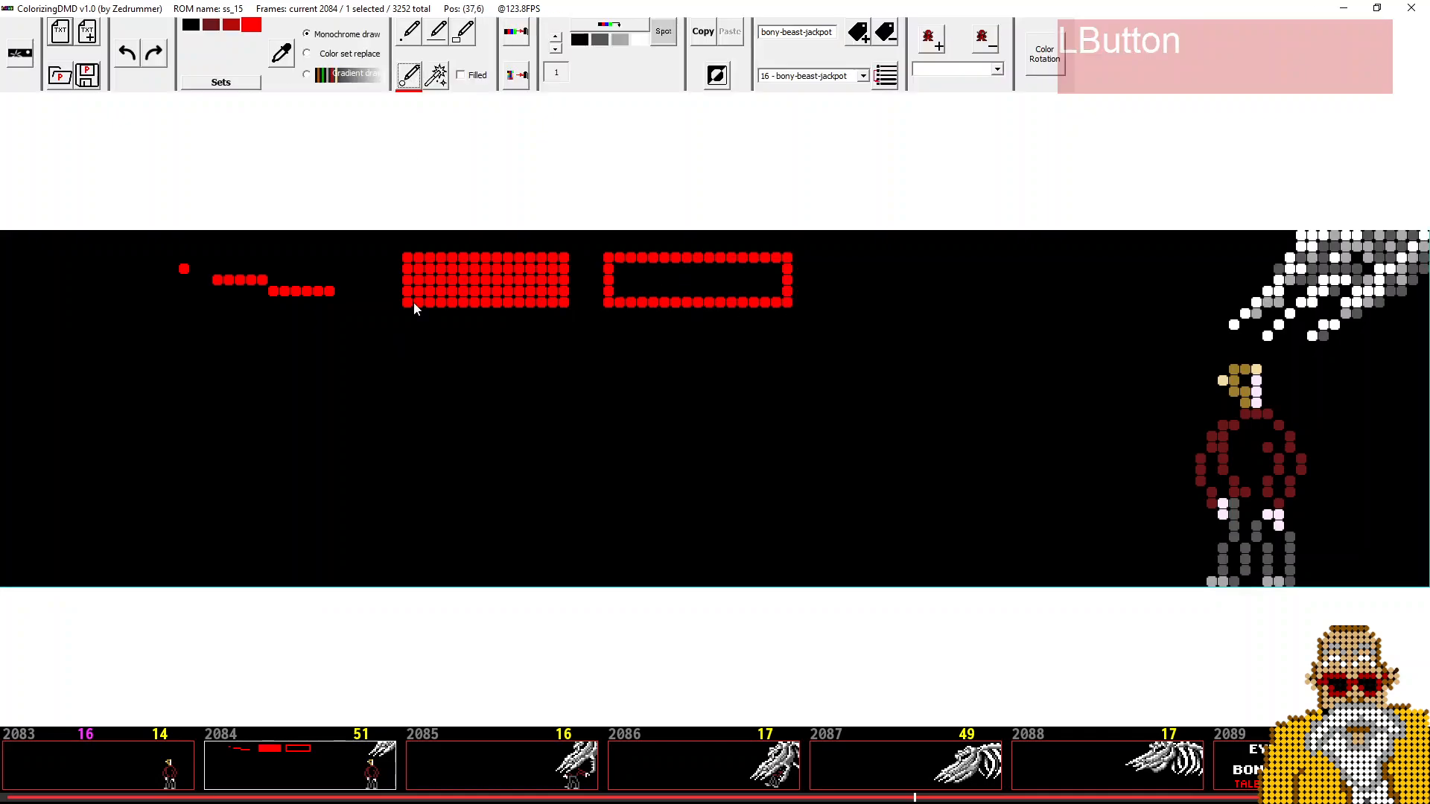
drag(152, 350, 196, 378)
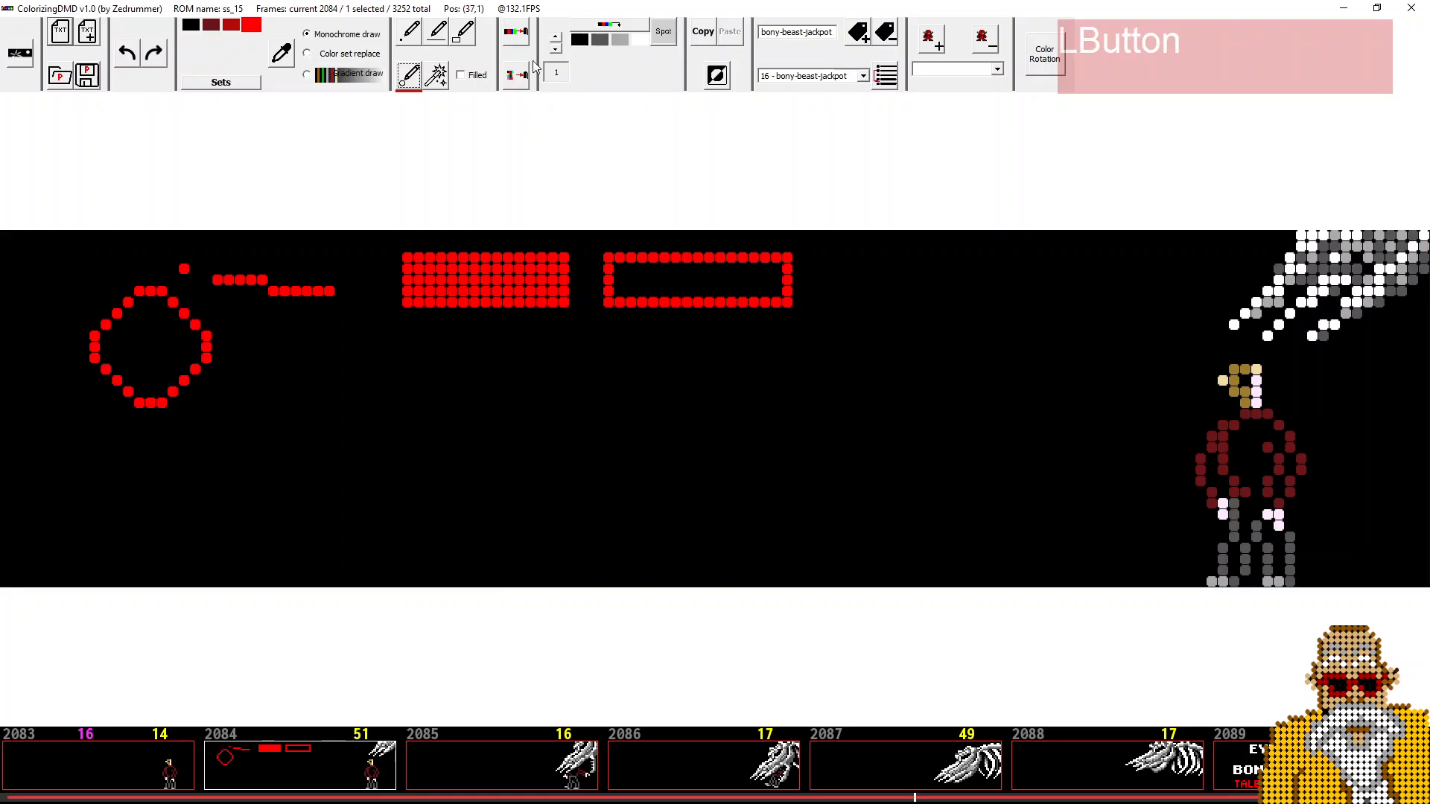
click(461, 75)
drag(288, 362, 346, 383)
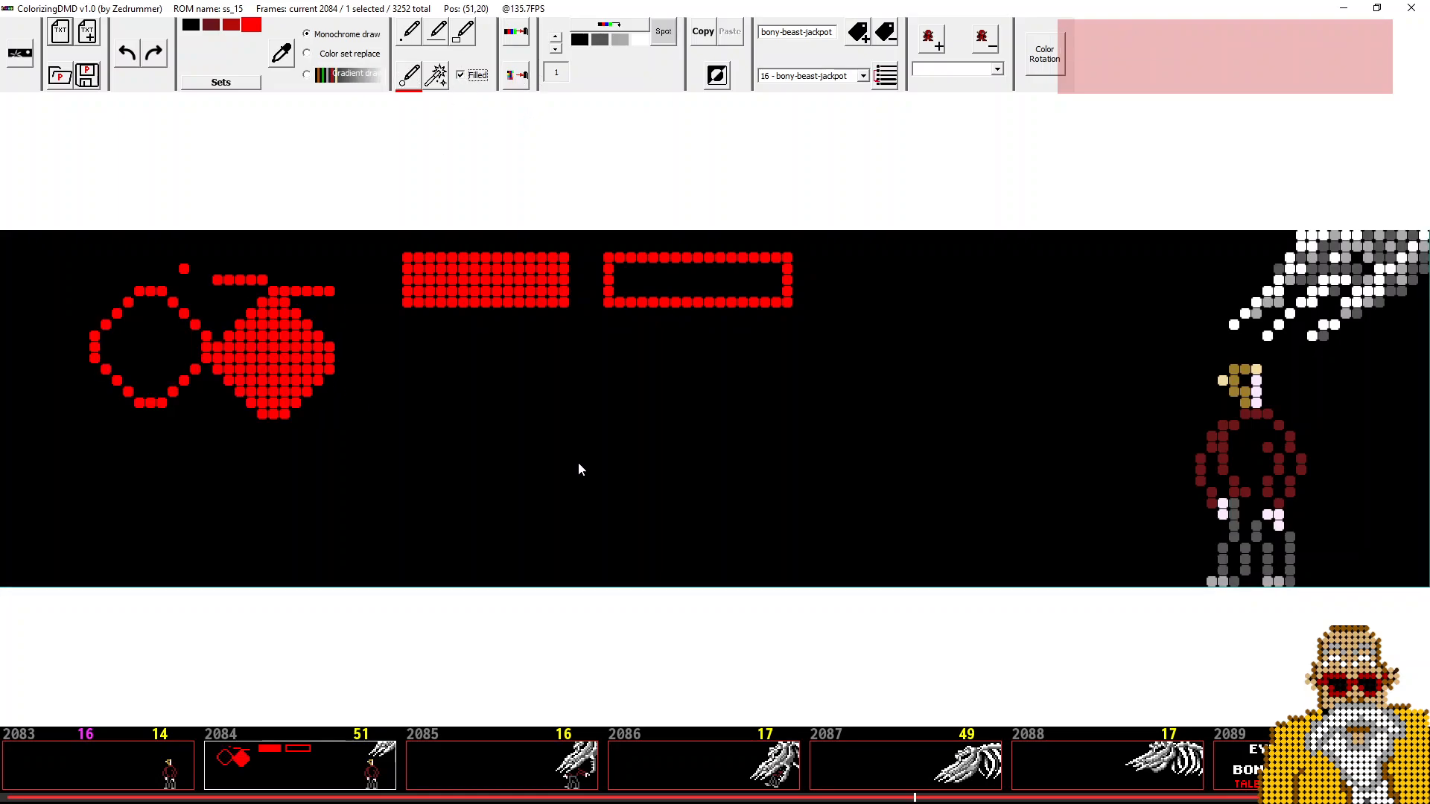
- Flood-fill the black background, the inside of the unfilled rectangle and the inside of the unfilled circle with red
click(437, 76)
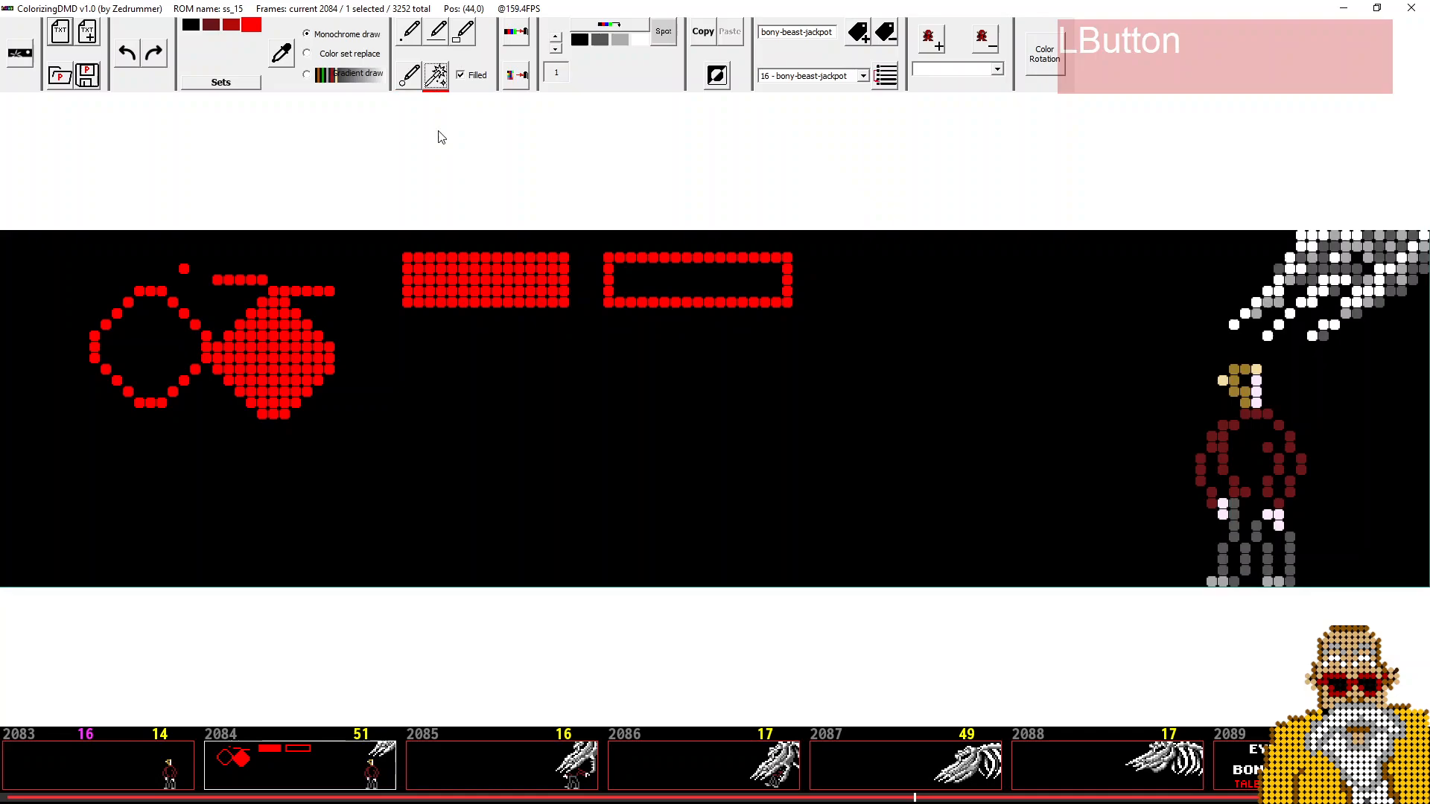
click(472, 418)
click(671, 280)
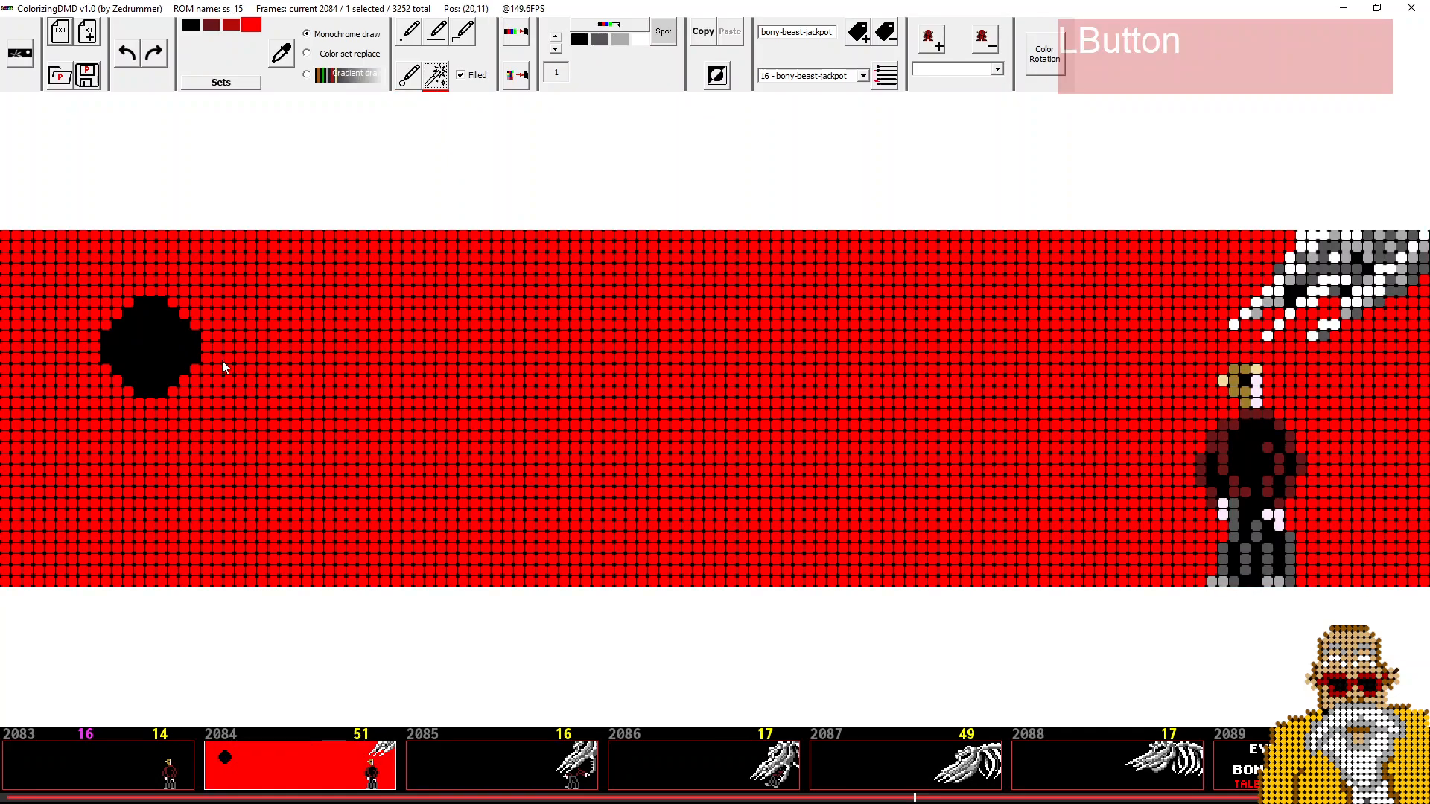
click(175, 350)
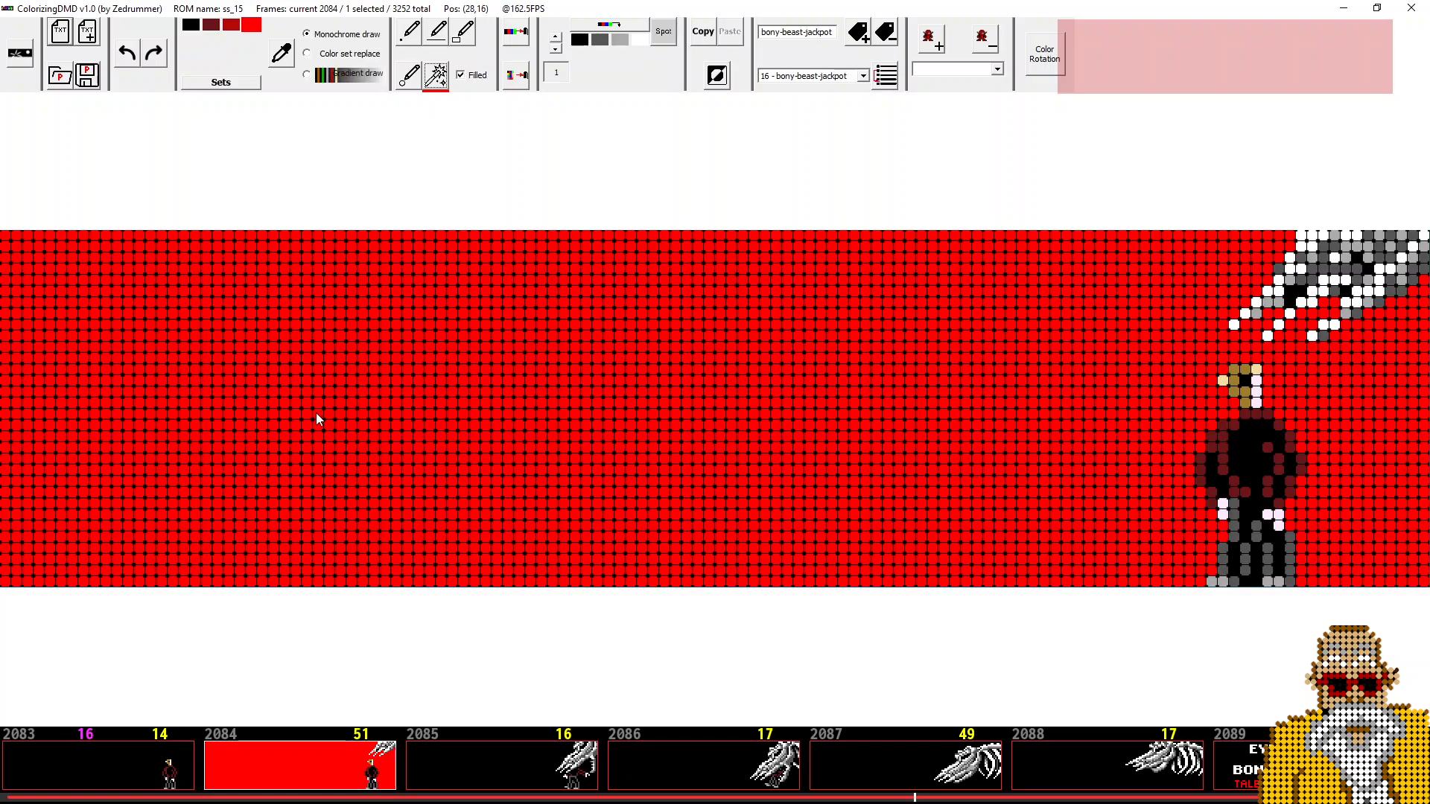
- Undo the three red flood fills
key(ctrl+z)
key(ctrl+z)
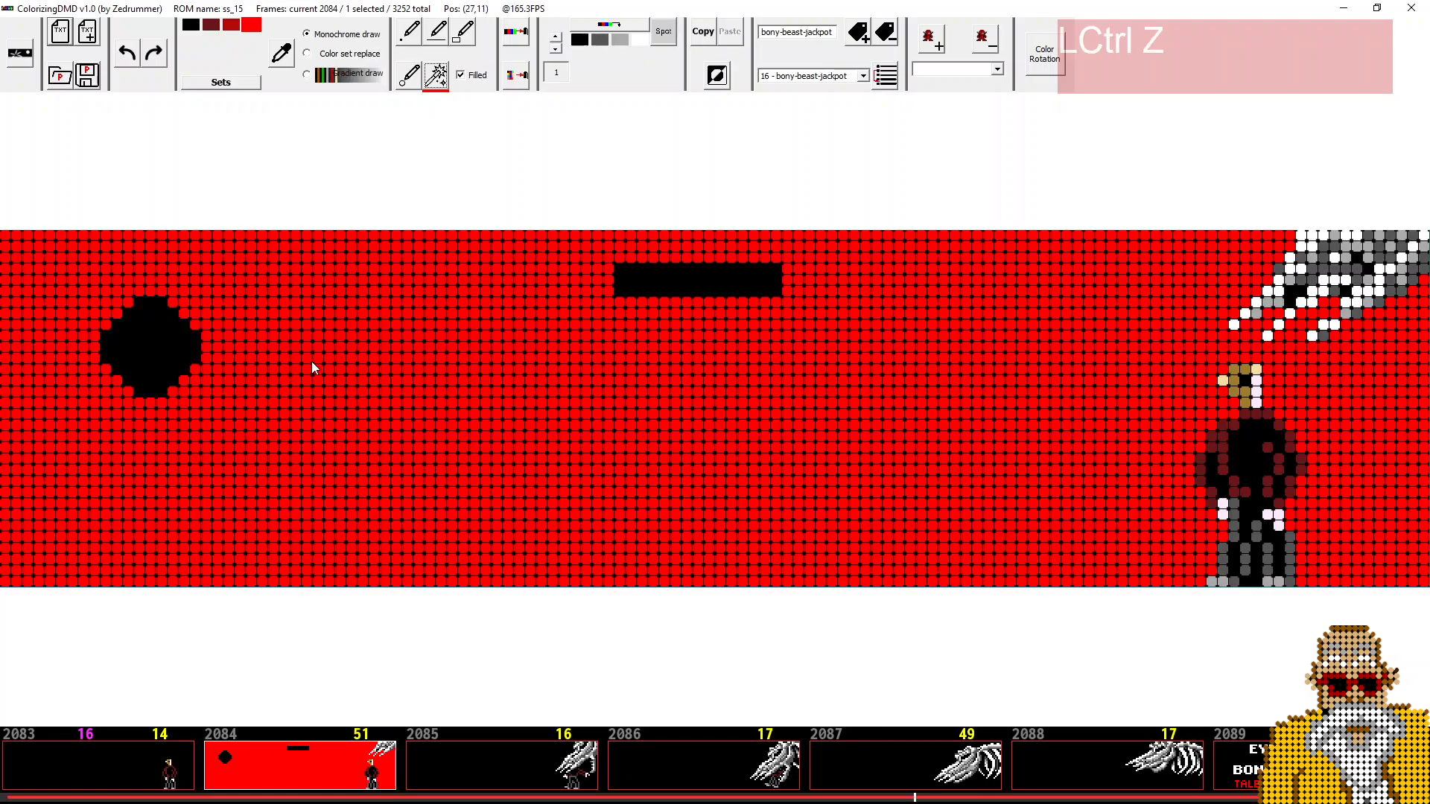
key(ctrl+z)
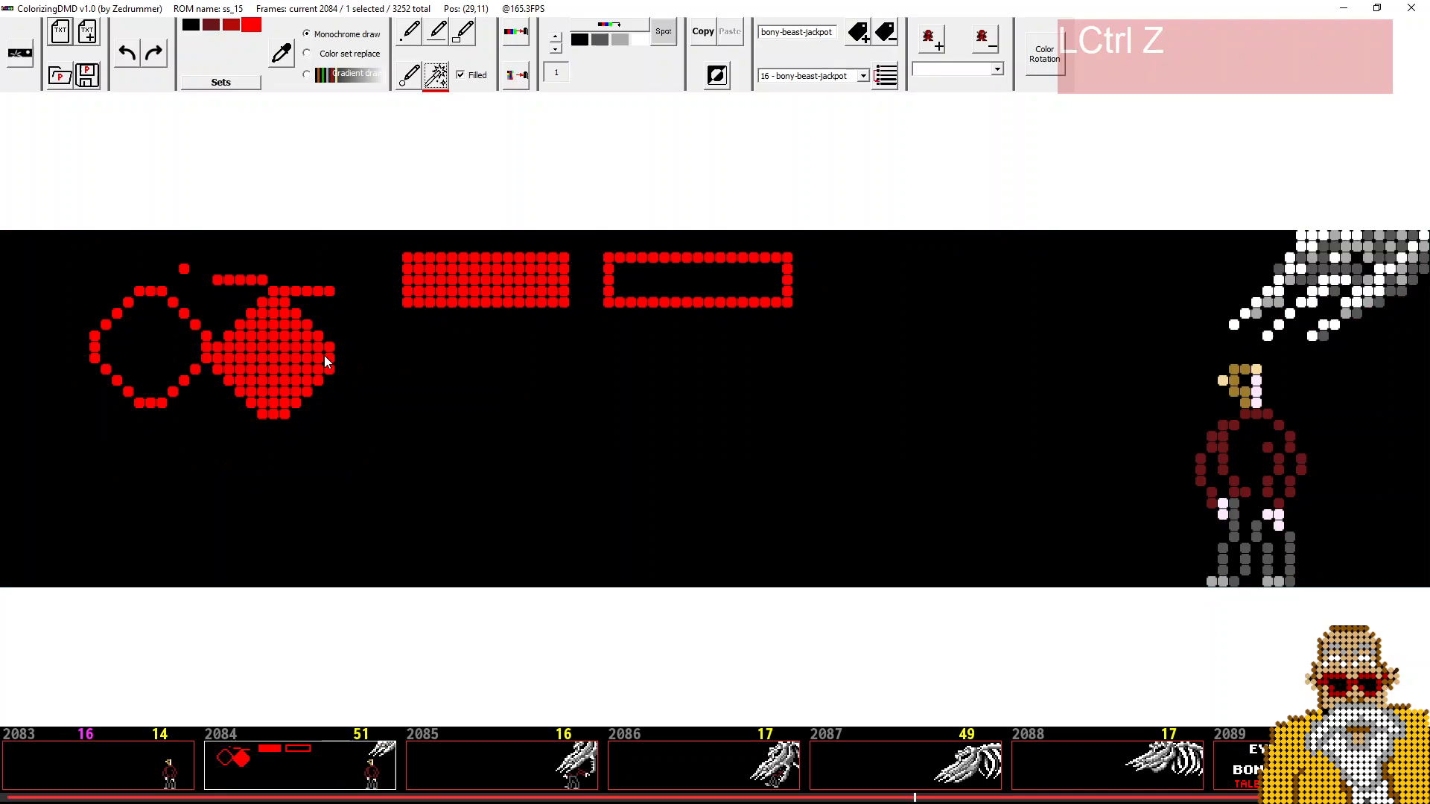
- Undo both circles, both rectangles and the line, leaving only the single dot
click(125, 53)
click(125, 54)
click(125, 54)
click(125, 54)
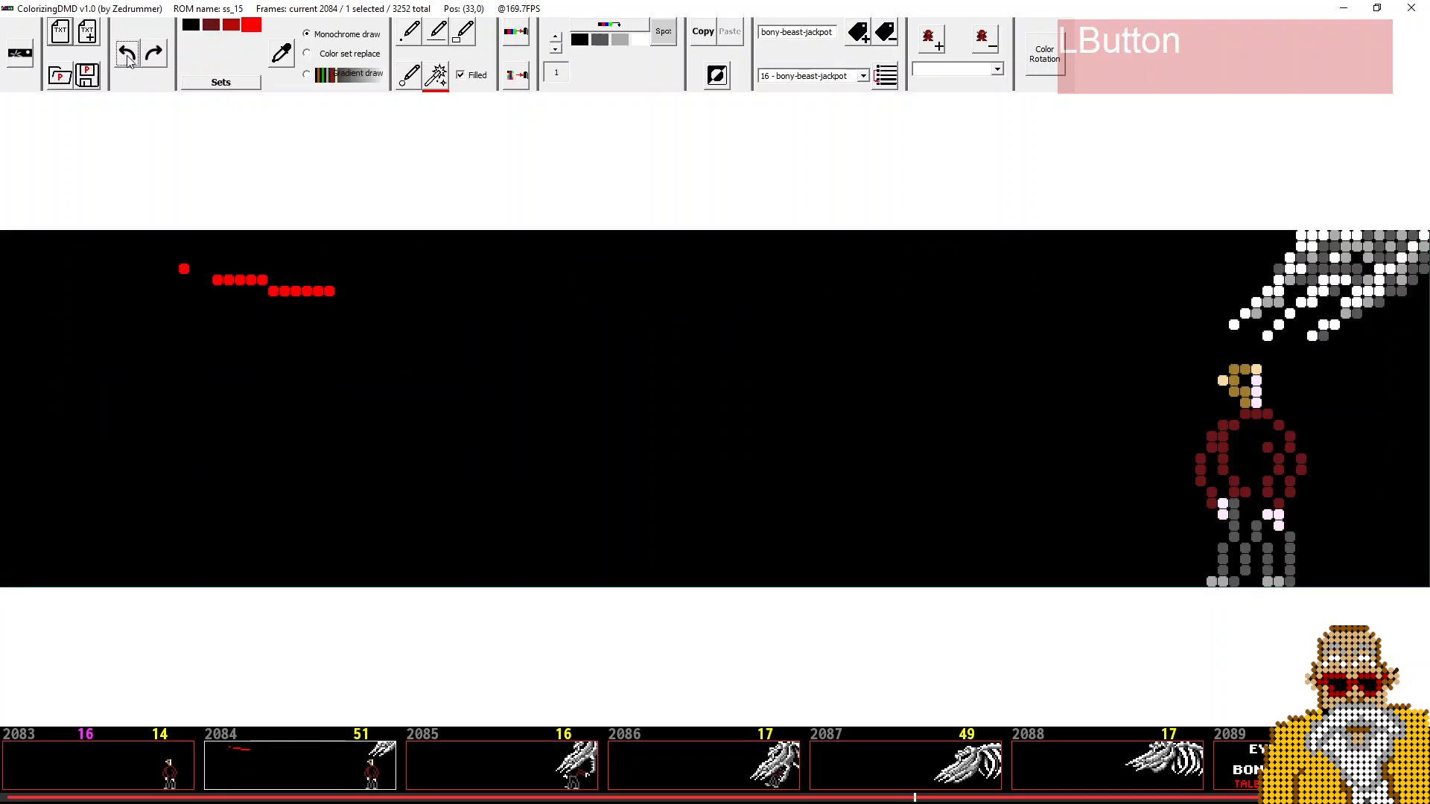
click(126, 57)
- Redo the line, both rectangles, both circles and the red background fill
click(153, 53)
click(153, 54)
click(153, 53)
click(154, 54)
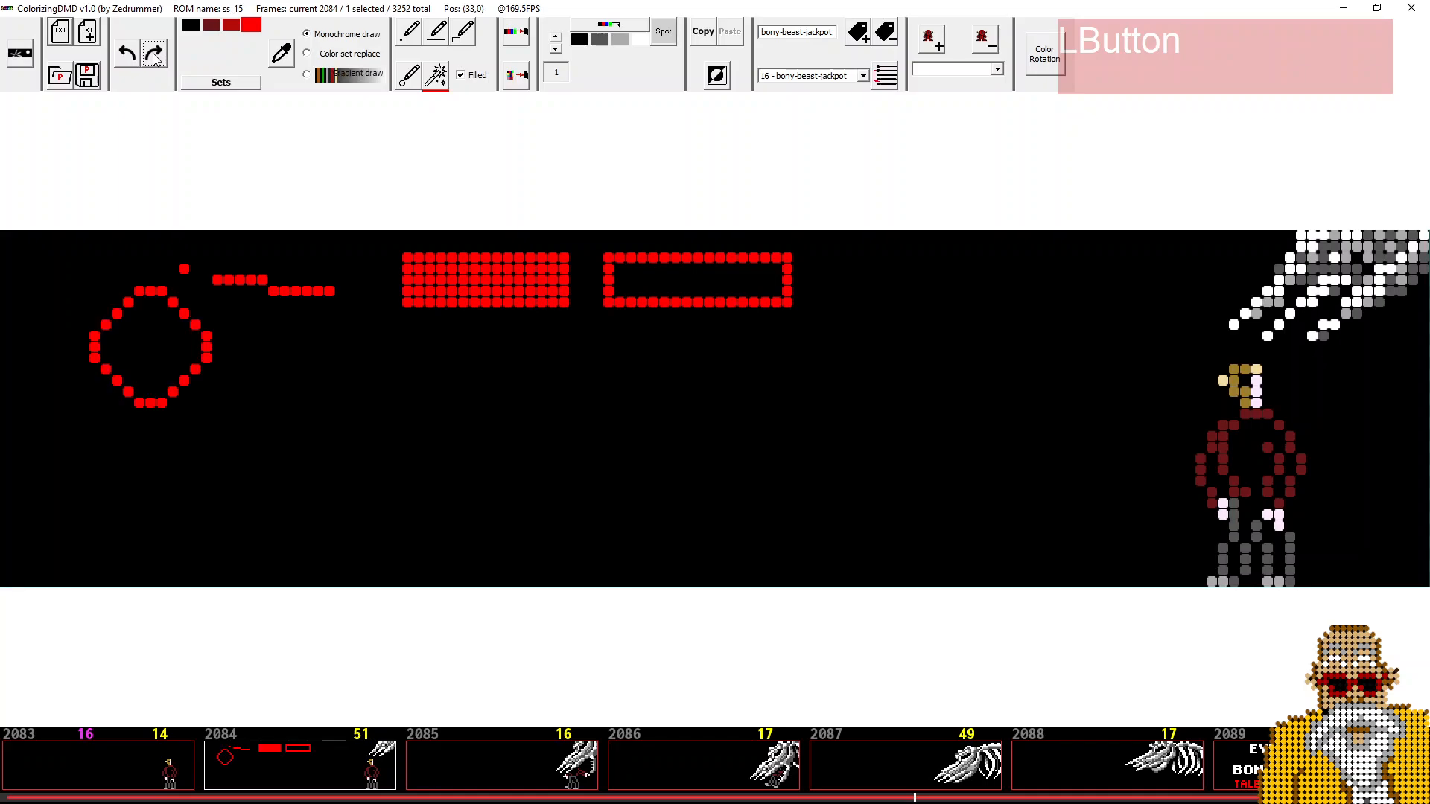
click(153, 53)
click(153, 54)
- Undo the last four drawing actions, back to the dot, the line and the filled rectangle
click(127, 53)
click(126, 53)
click(127, 54)
click(126, 53)
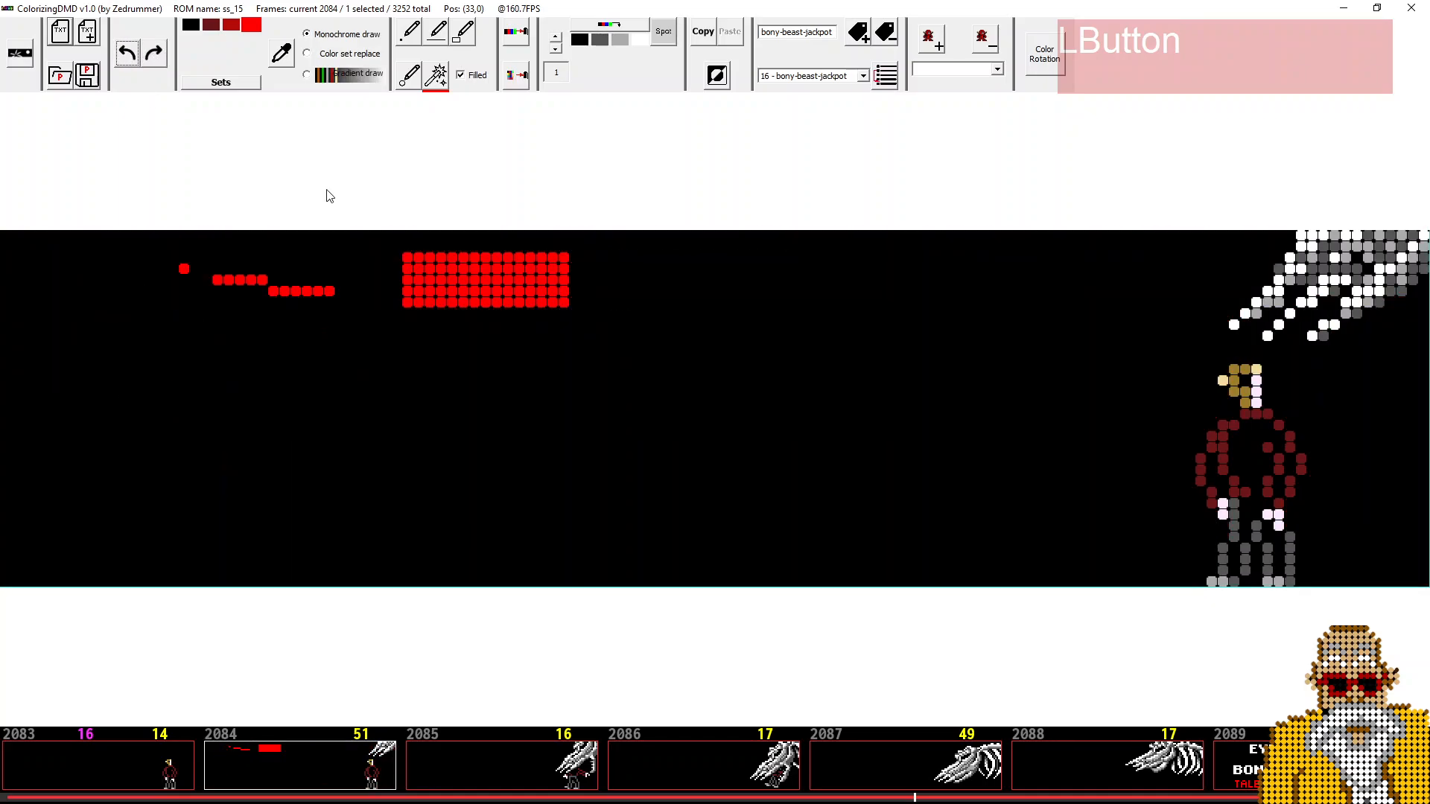
- Erase the red dot, line and filled rectangle area by area with the rectangle tool
click(463, 31)
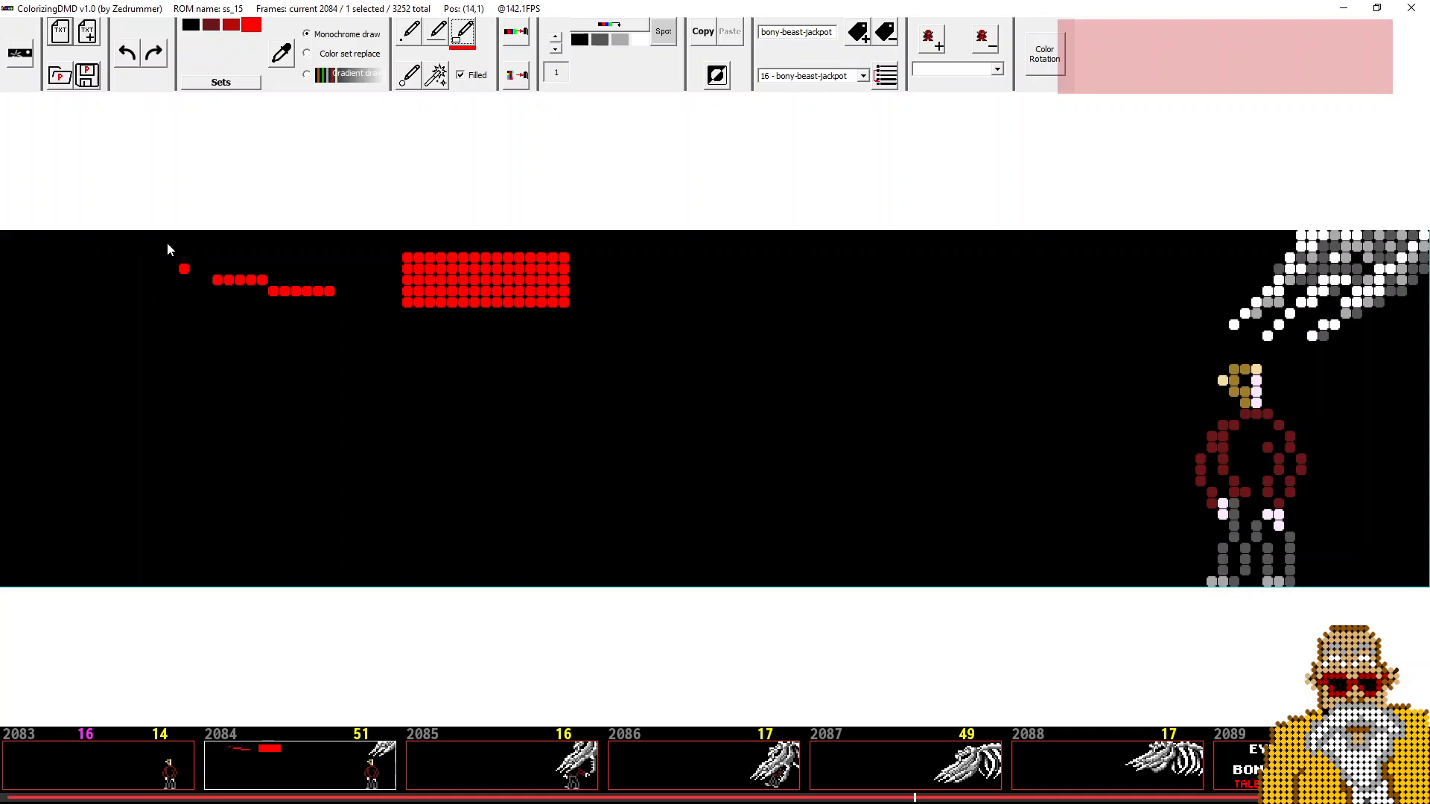
drag(167, 243, 484, 319)
key(Delete)
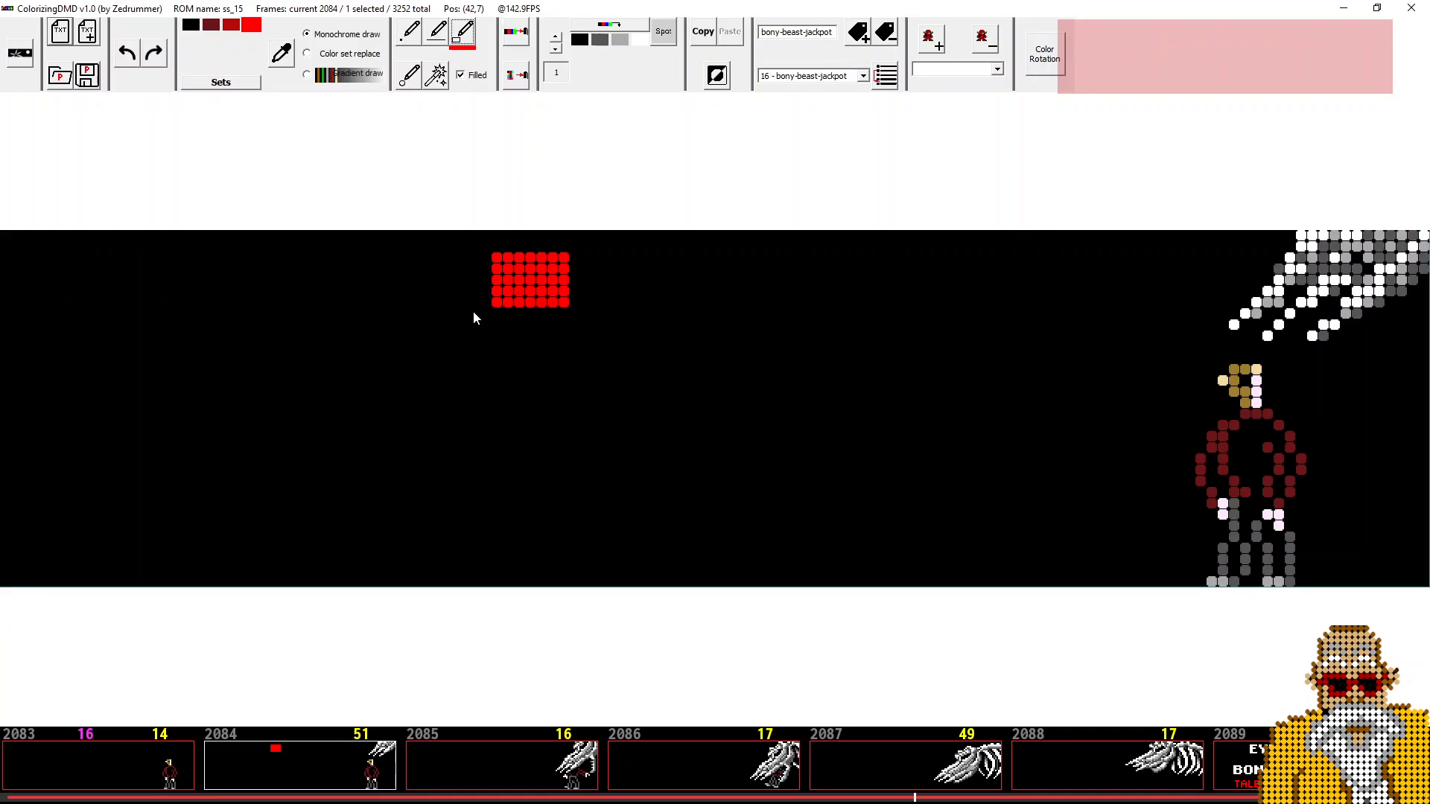
drag(448, 244, 552, 298)
key(Delete)
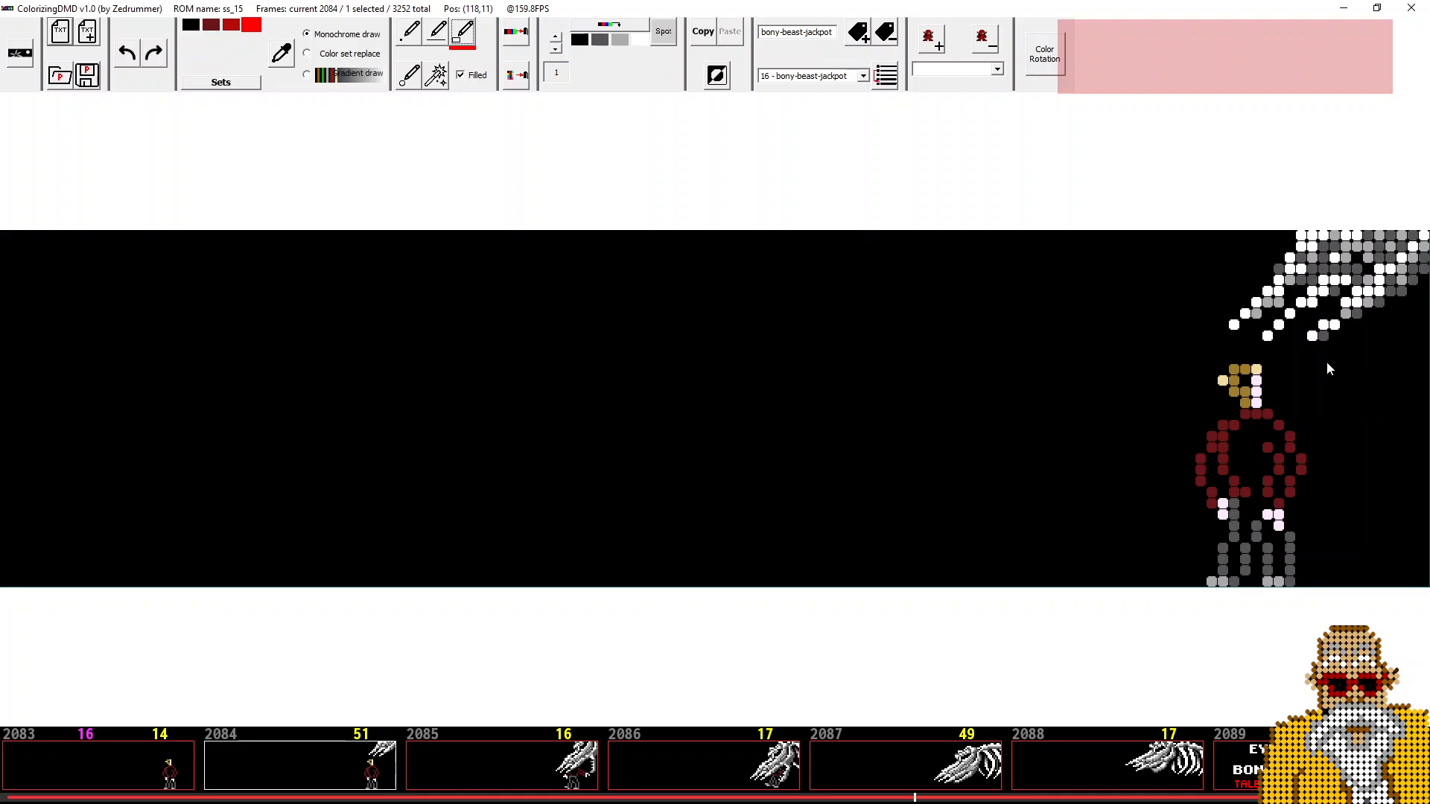
- Reset the small figure and the skeletal hand on frame 2084 to their original uncolored orange shades with the rectangle tool
key(shift)
mouse_move(1328, 363)
mouse_down()
mouse_move(1161, 495)
mouse_move(1093, 526)
mouse_up()
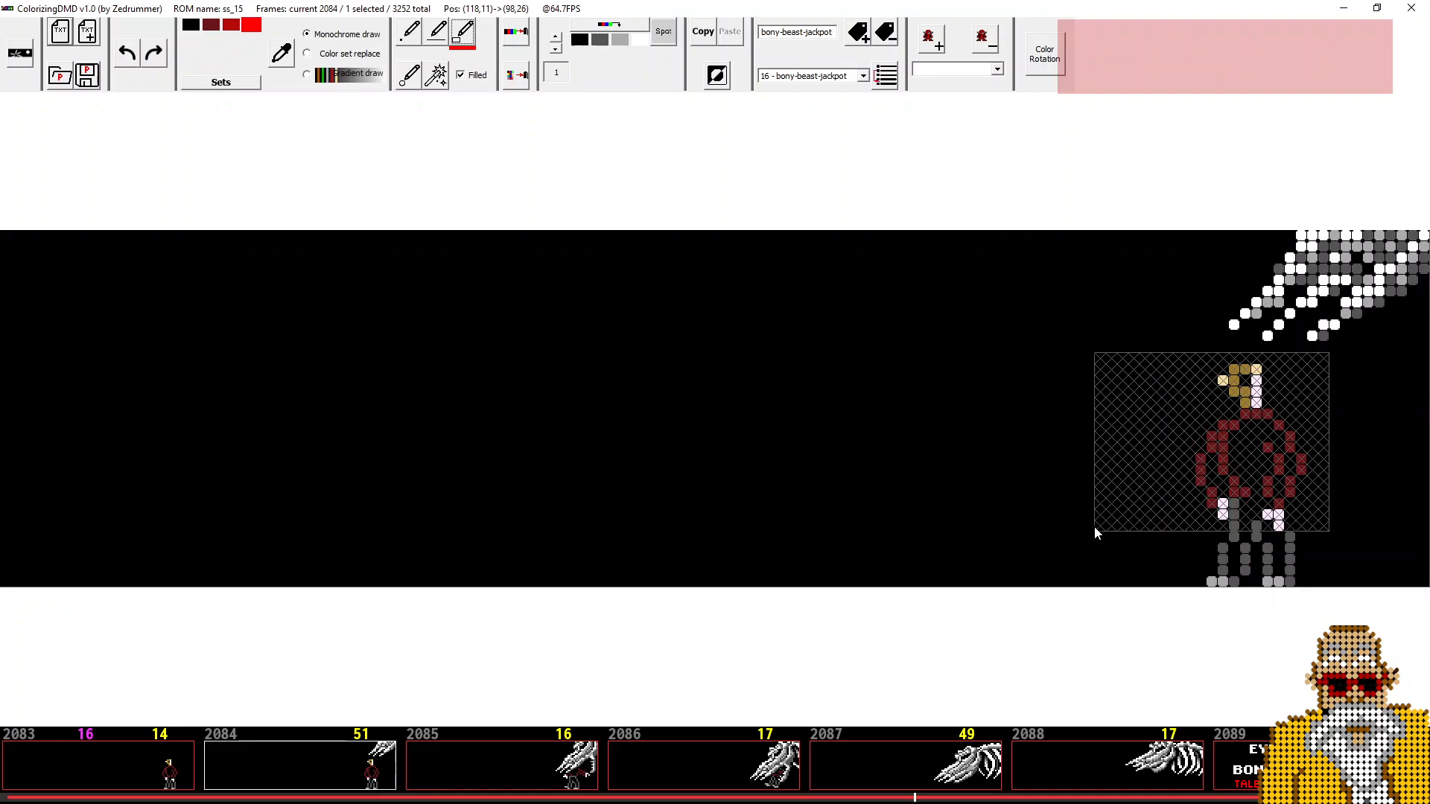
drag(1363, 430, 1104, 584)
drag(1383, 465, 1188, 583)
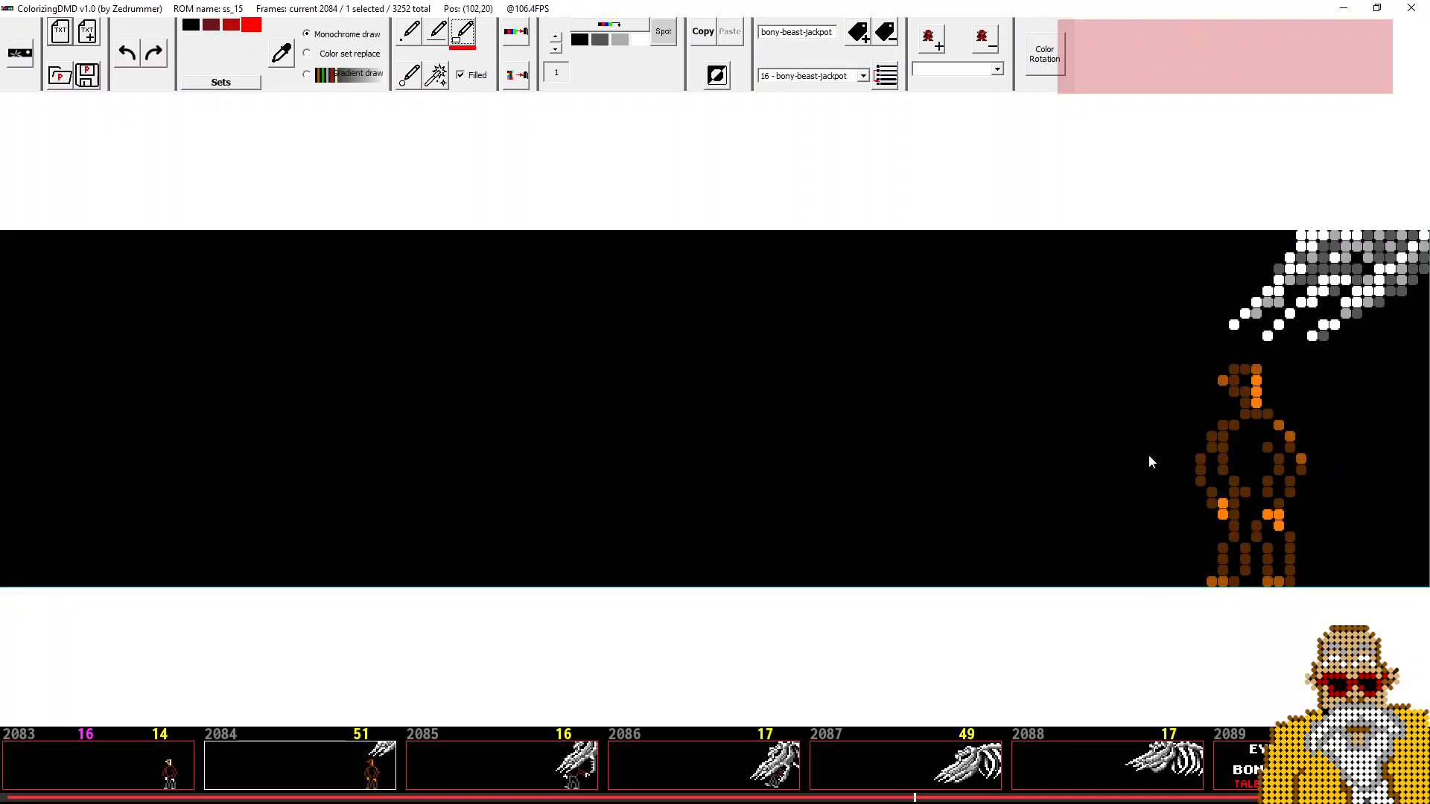
drag(1148, 455, 1425, 234)
- Check frame 2084 in comparison mode, return to colorization mode and undo the color resets
click(20, 54)
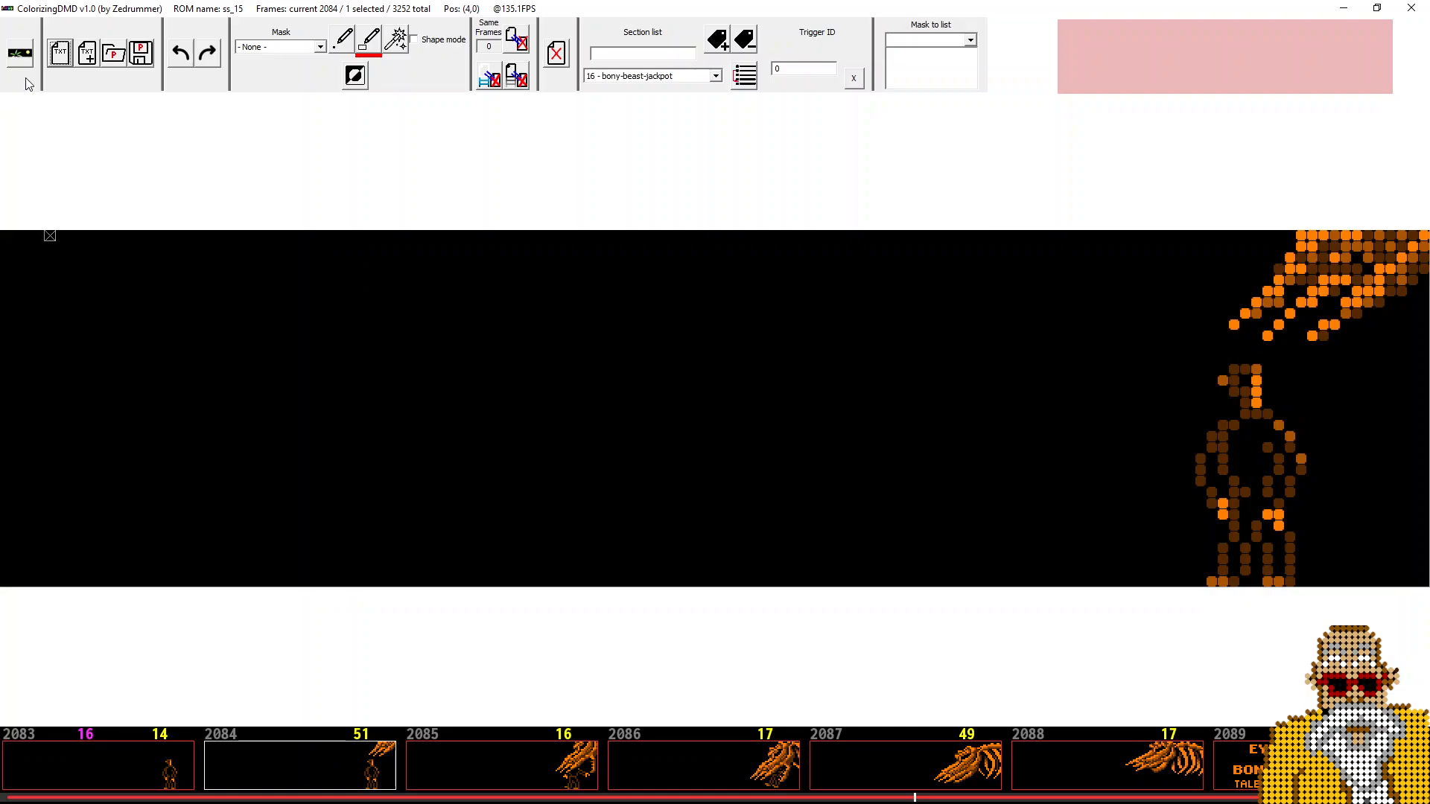
click(20, 54)
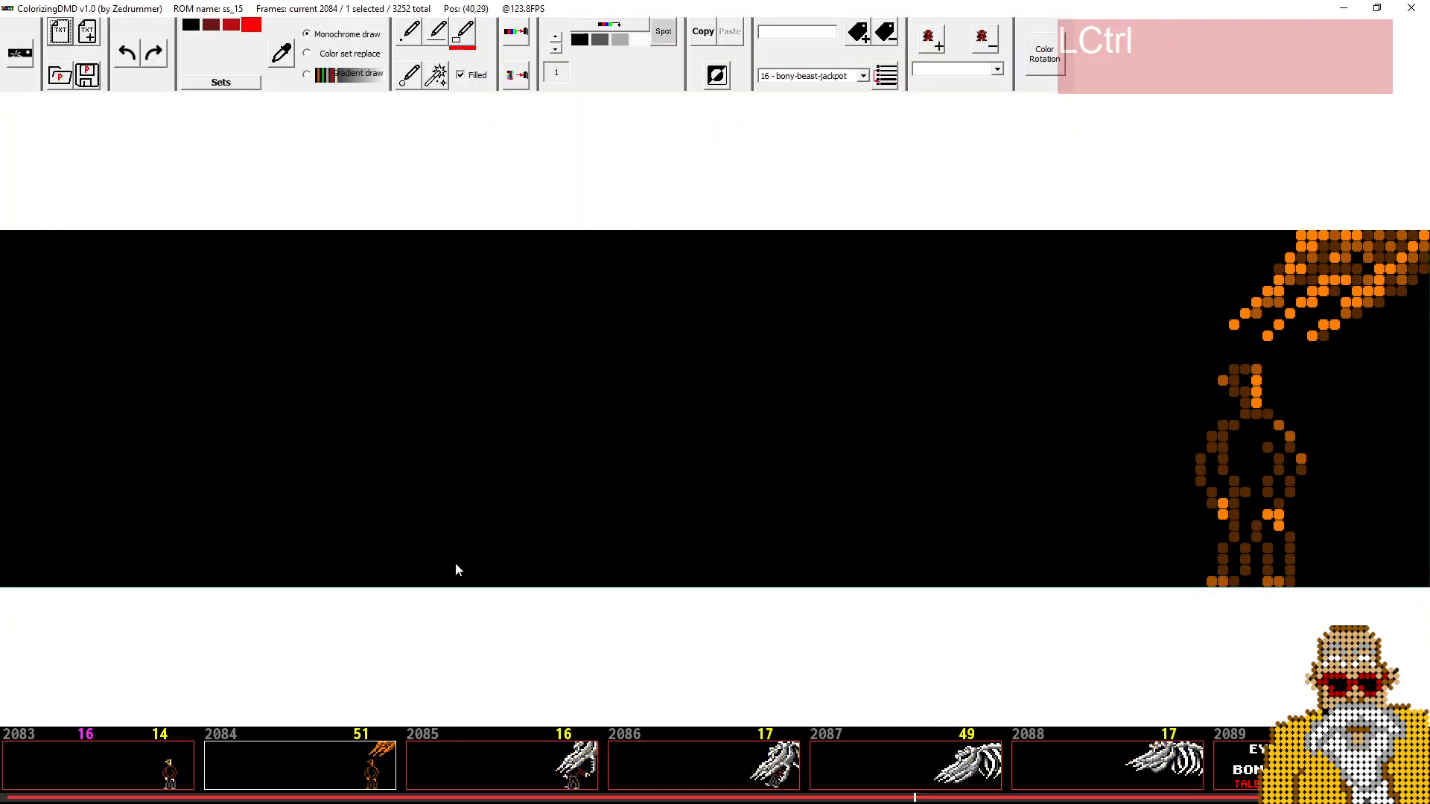
key(ctrl+z)
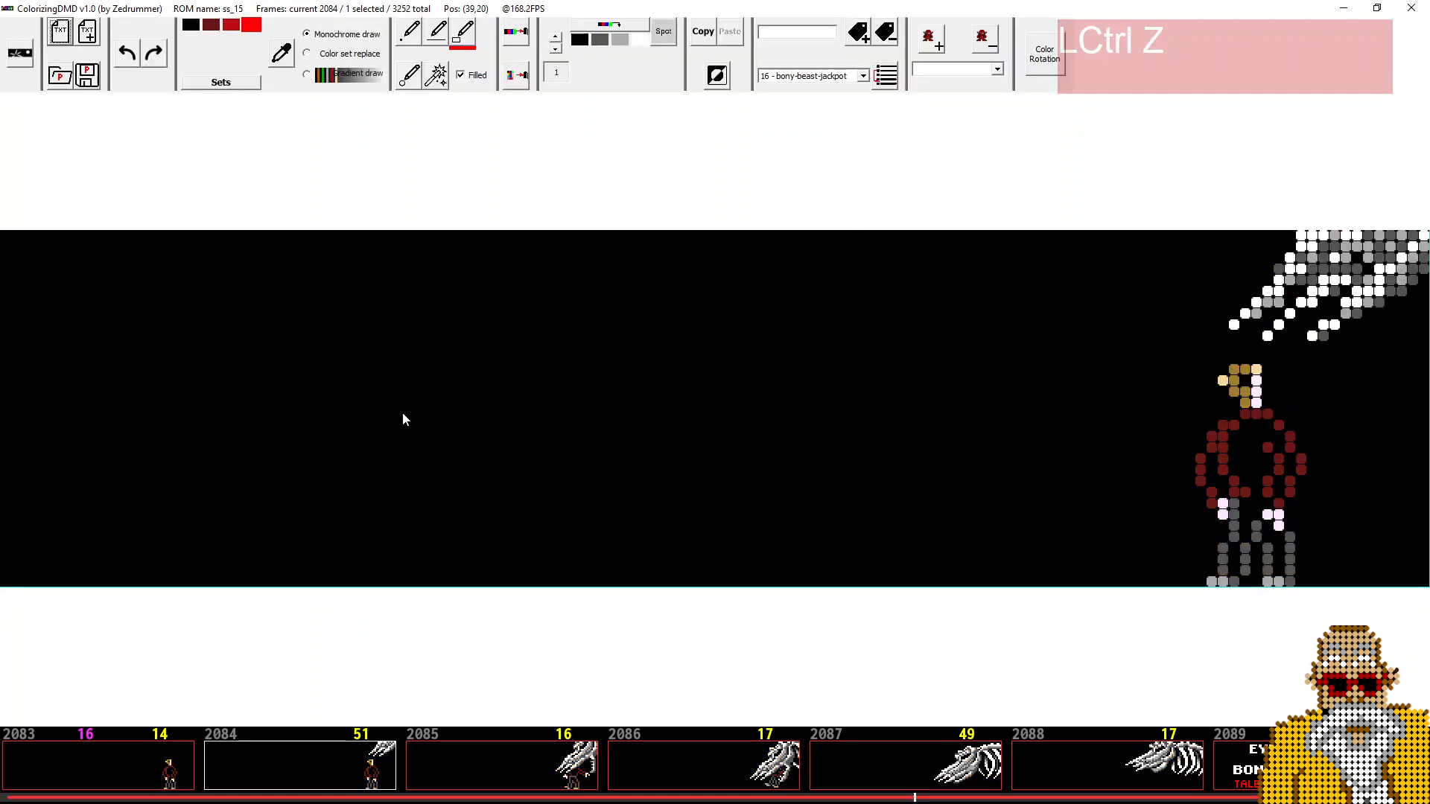
- Go to section 46 - leaper and select frame 2127
click(868, 77)
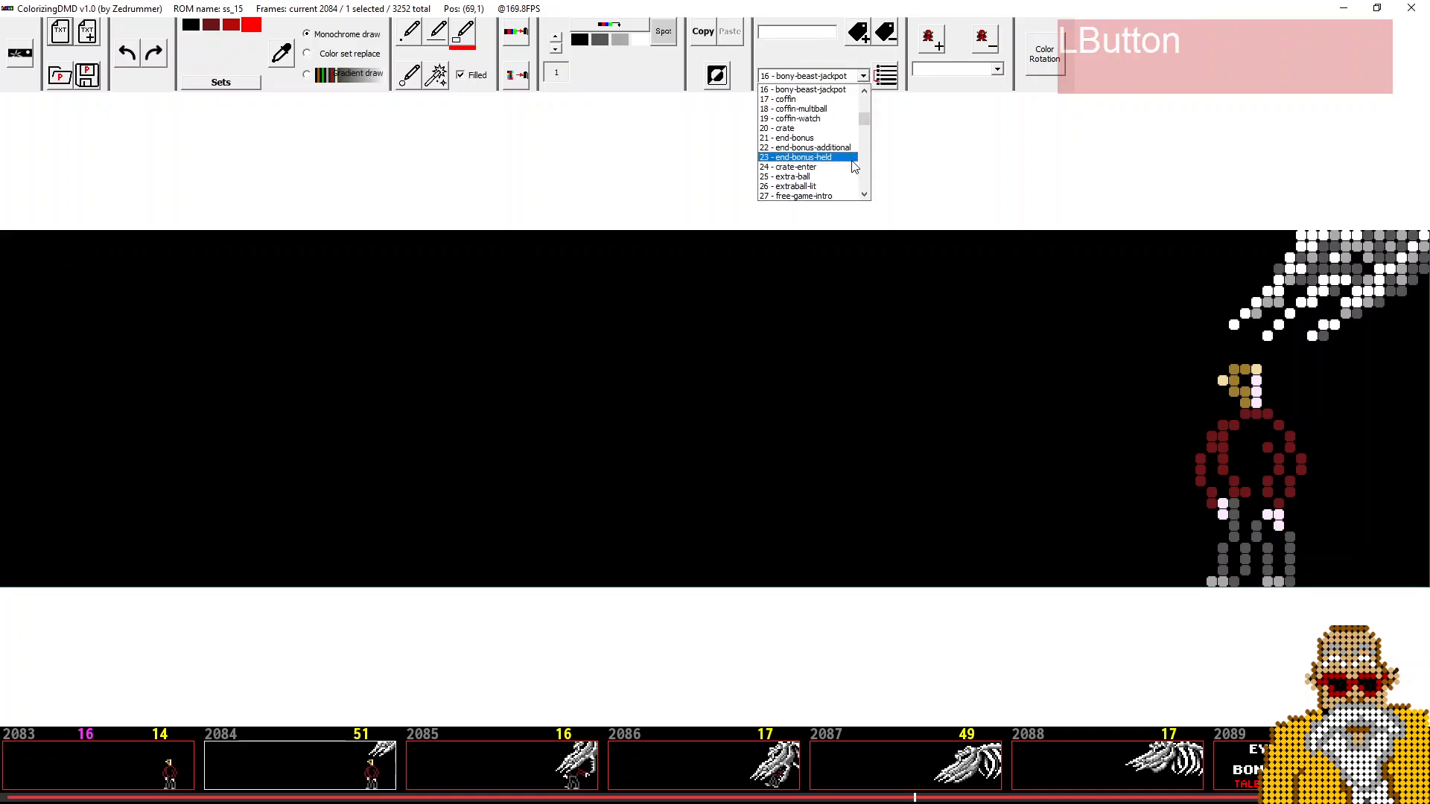
mouse_move(868, 125)
mouse_down()
mouse_move(868, 106)
mouse_move(869, 148)
mouse_up()
click(816, 151)
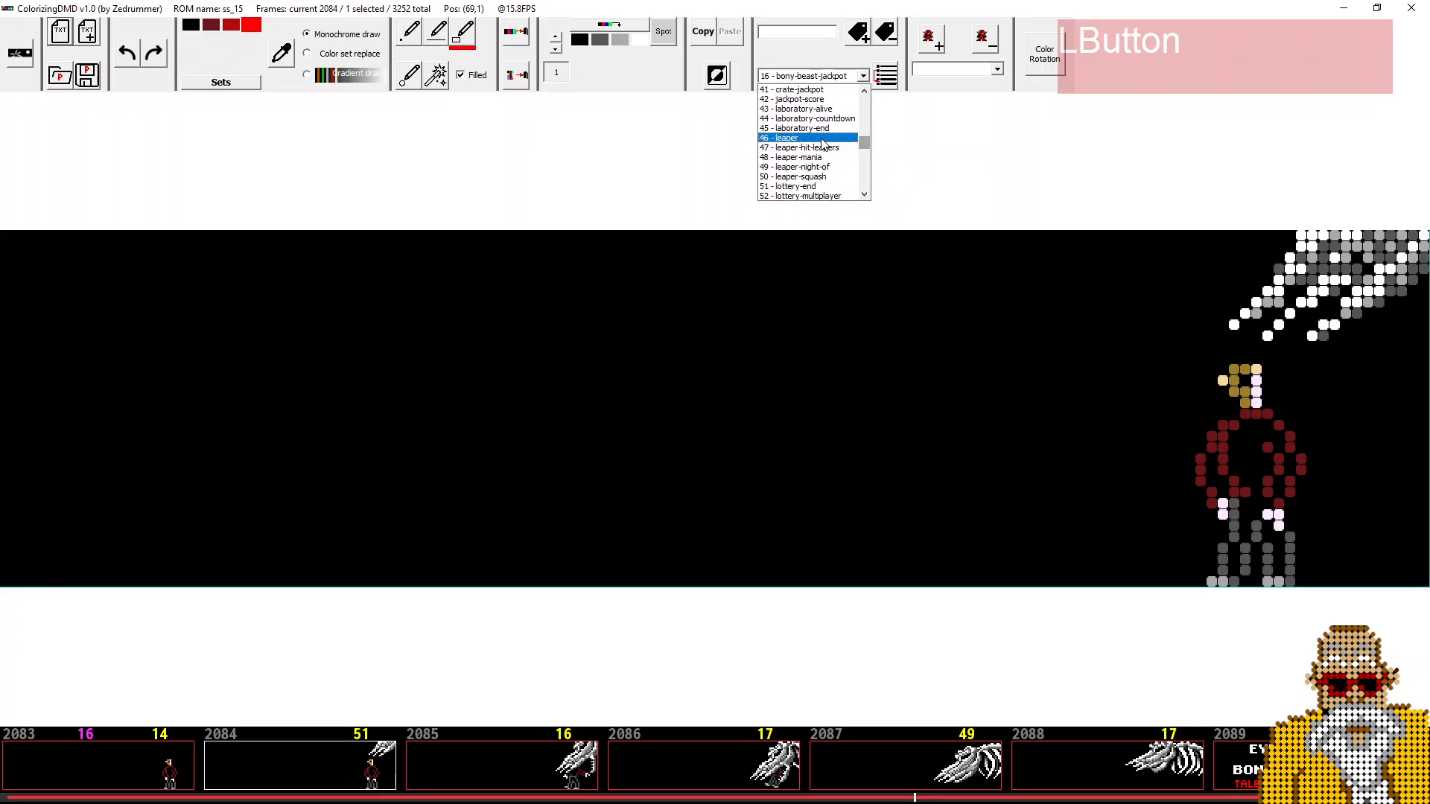
click(488, 774)
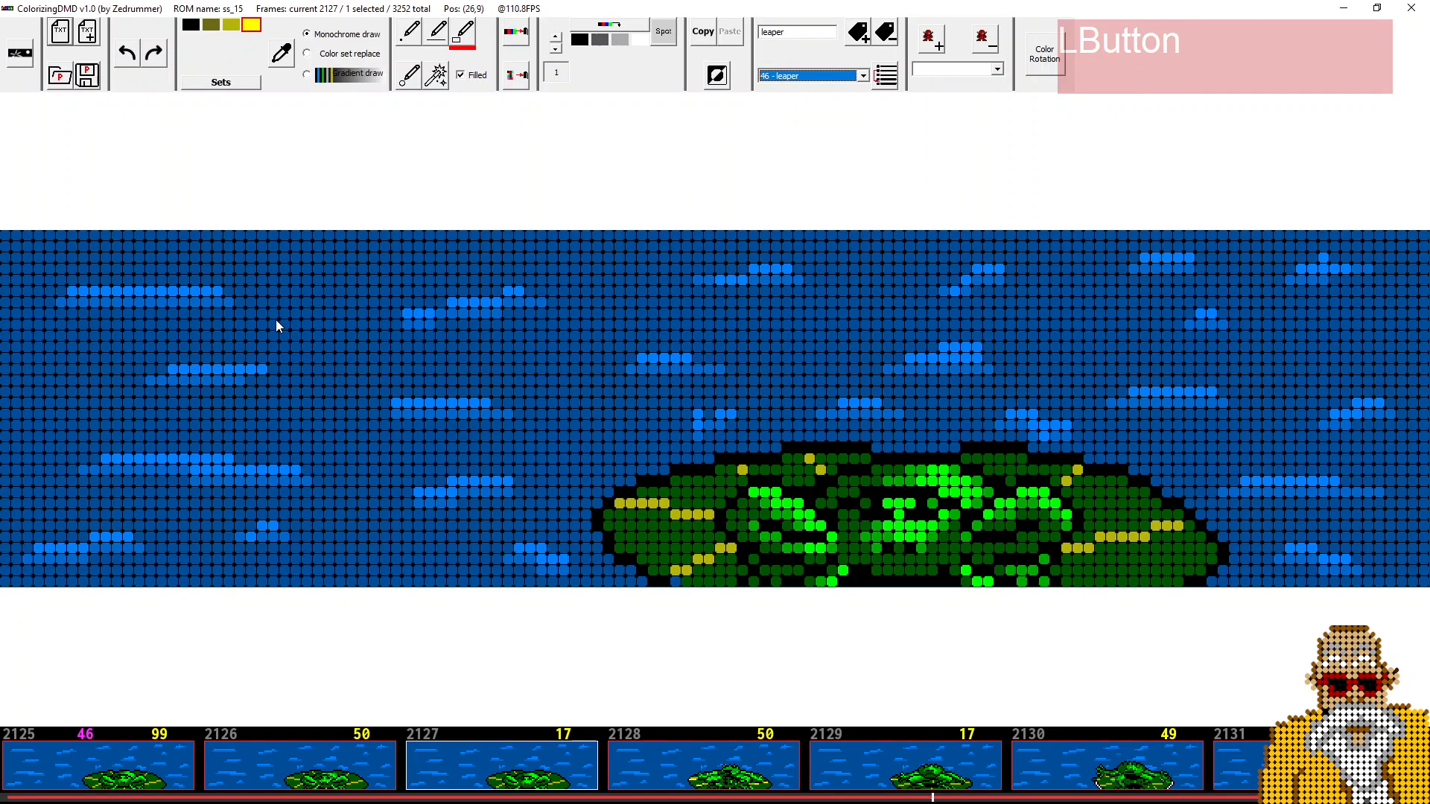
- View the leaper frames in comparison mode, select frame 2131 and examine it and the following frames in colorization mode
click(20, 52)
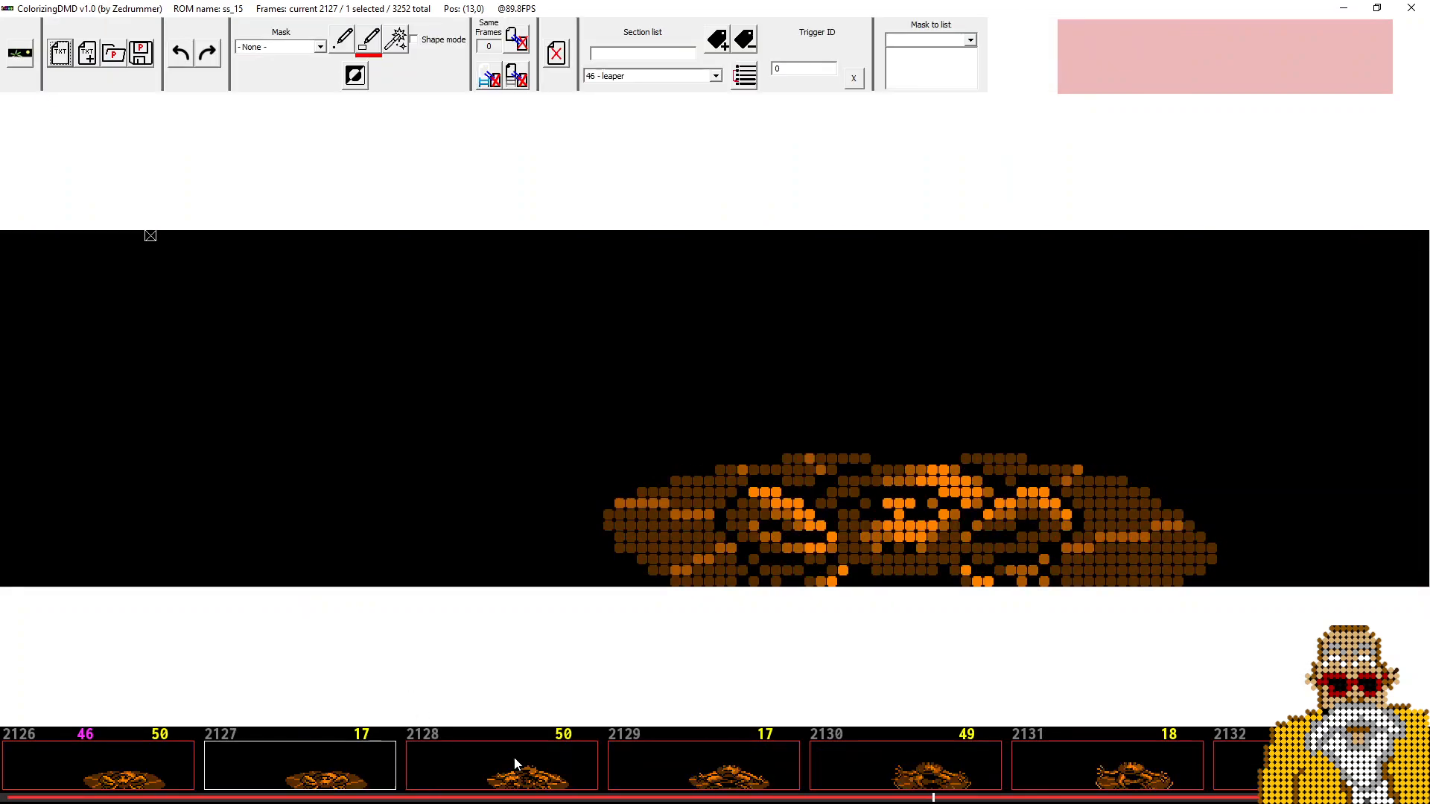
scroll(514, 764, down, 1)
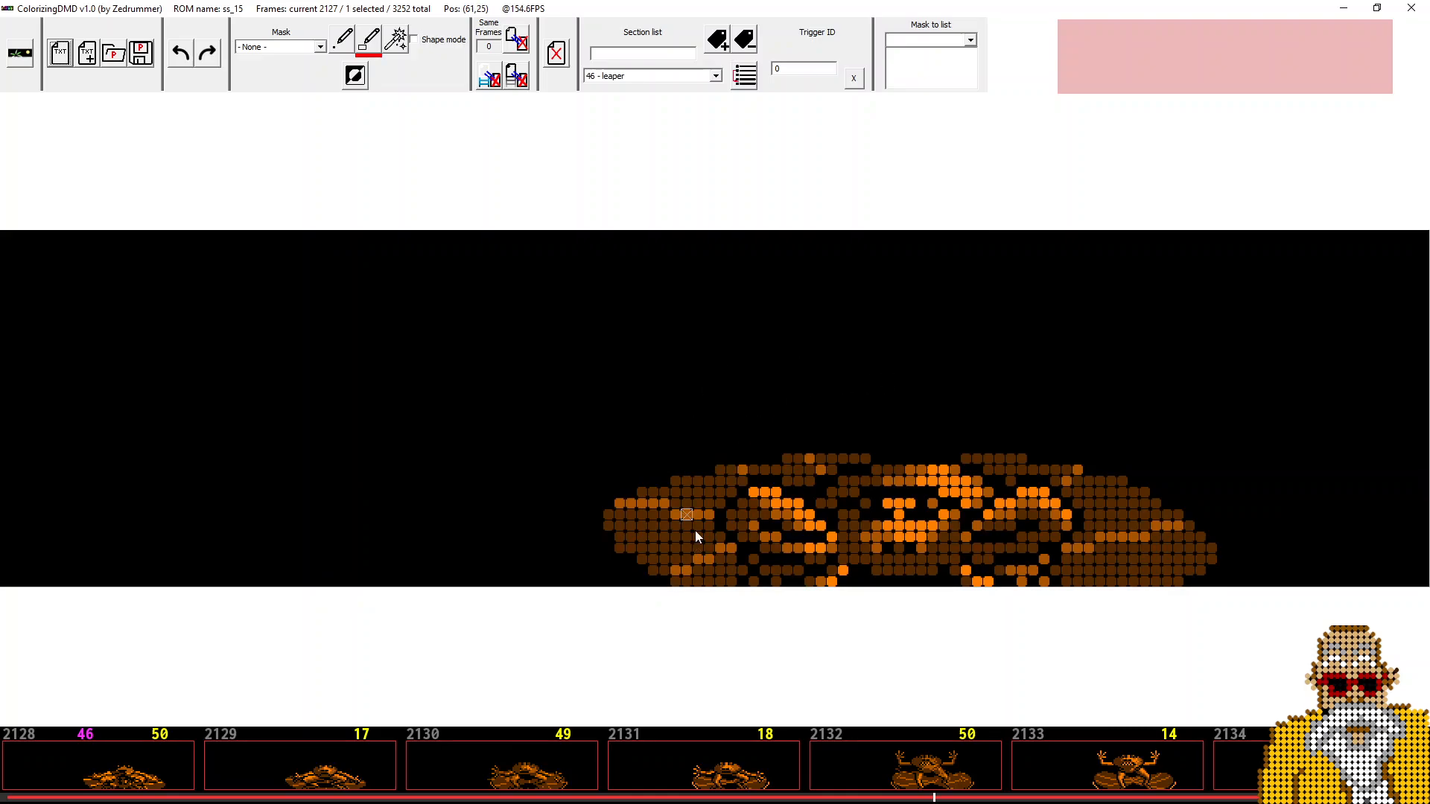
click(727, 777)
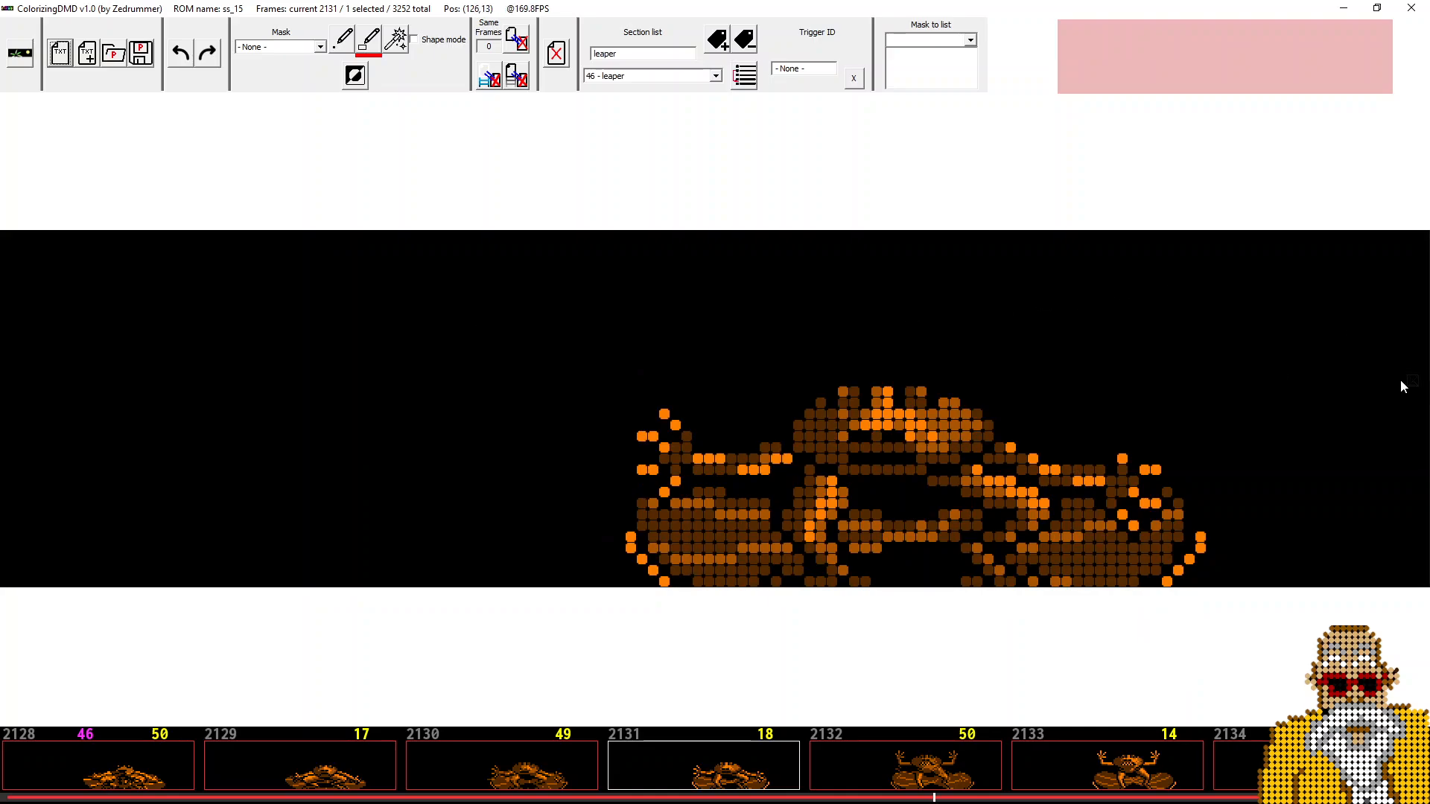
click(21, 61)
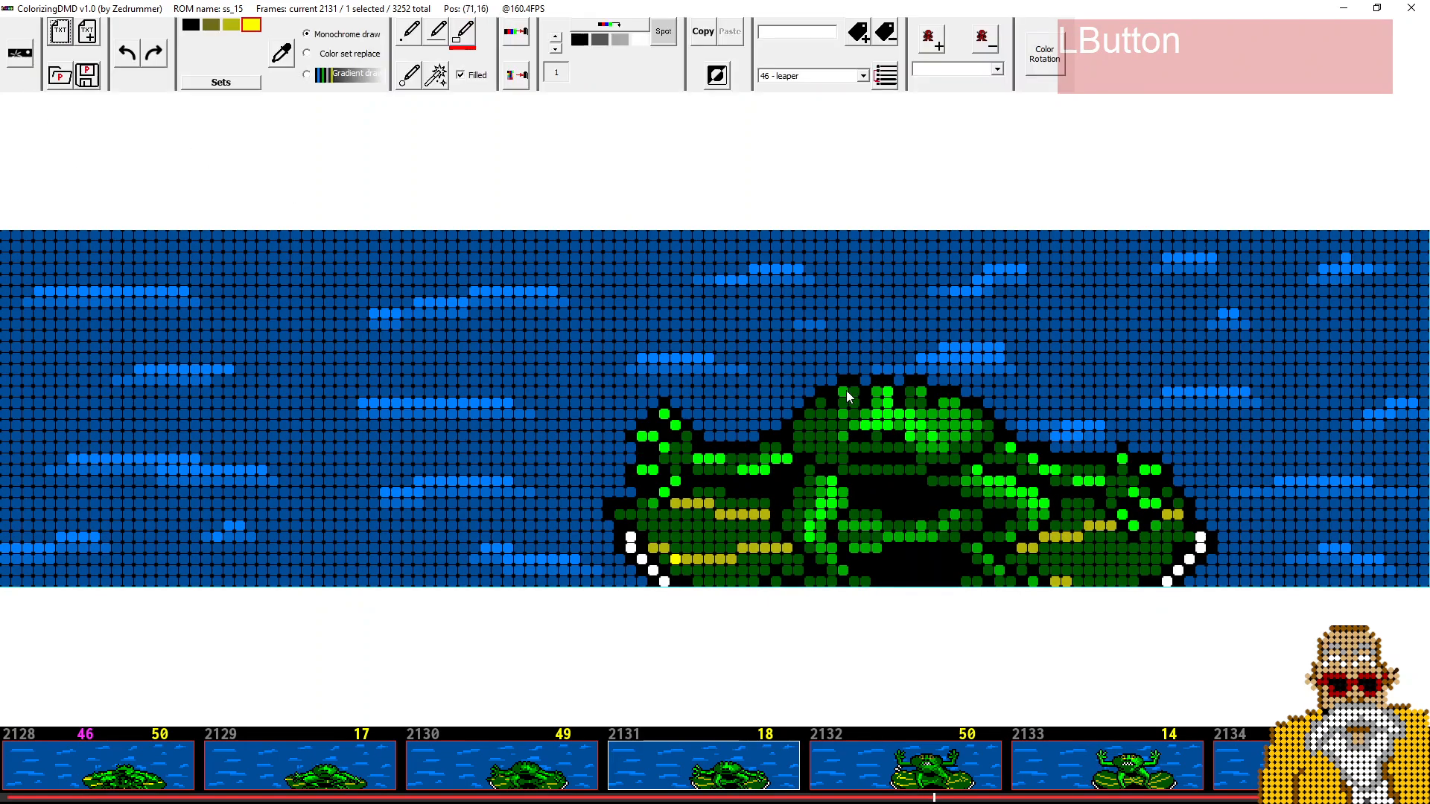
scroll(683, 696, down, 4)
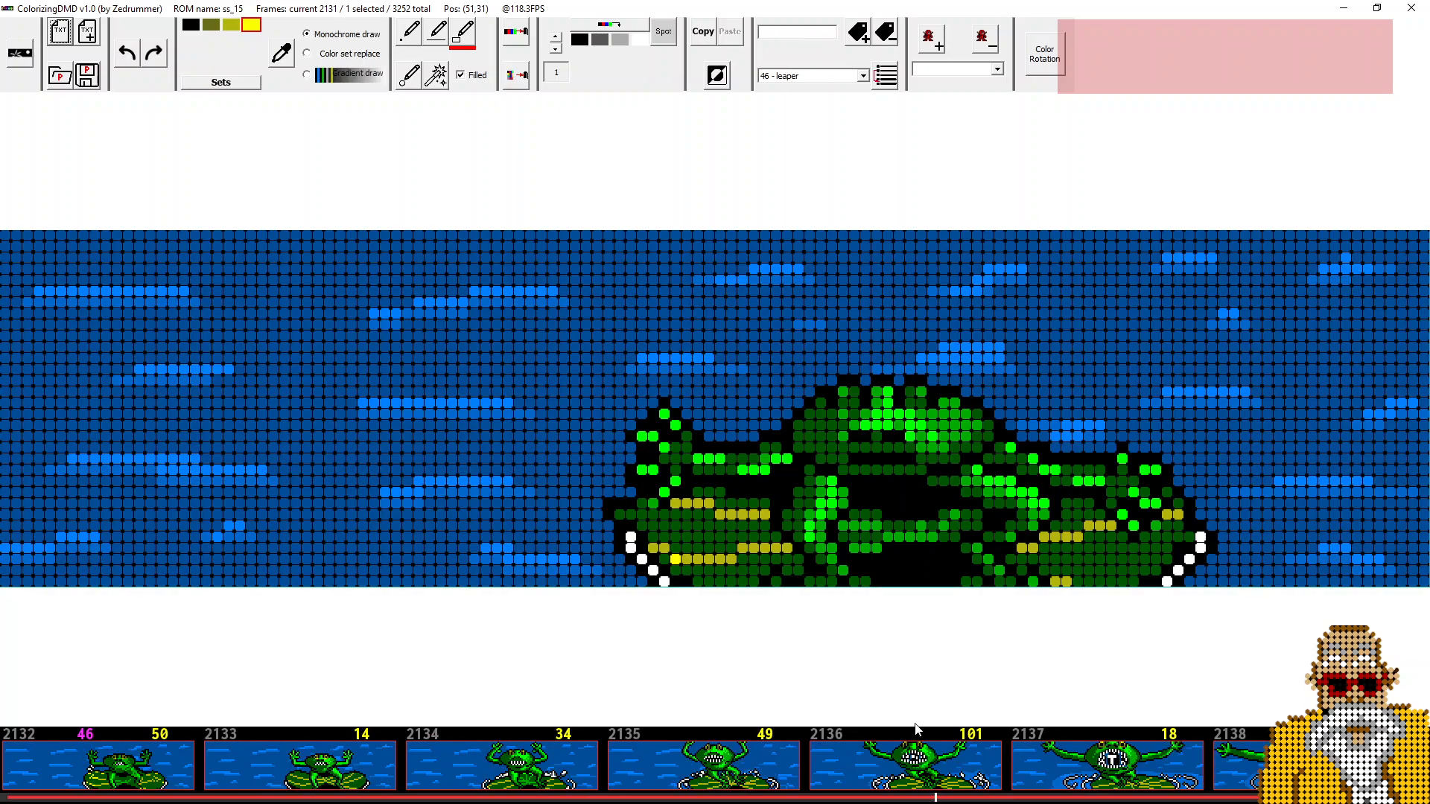
- Select frame 2134 of the leaper section and go back one frame to 2133
click(917, 749)
click(504, 774)
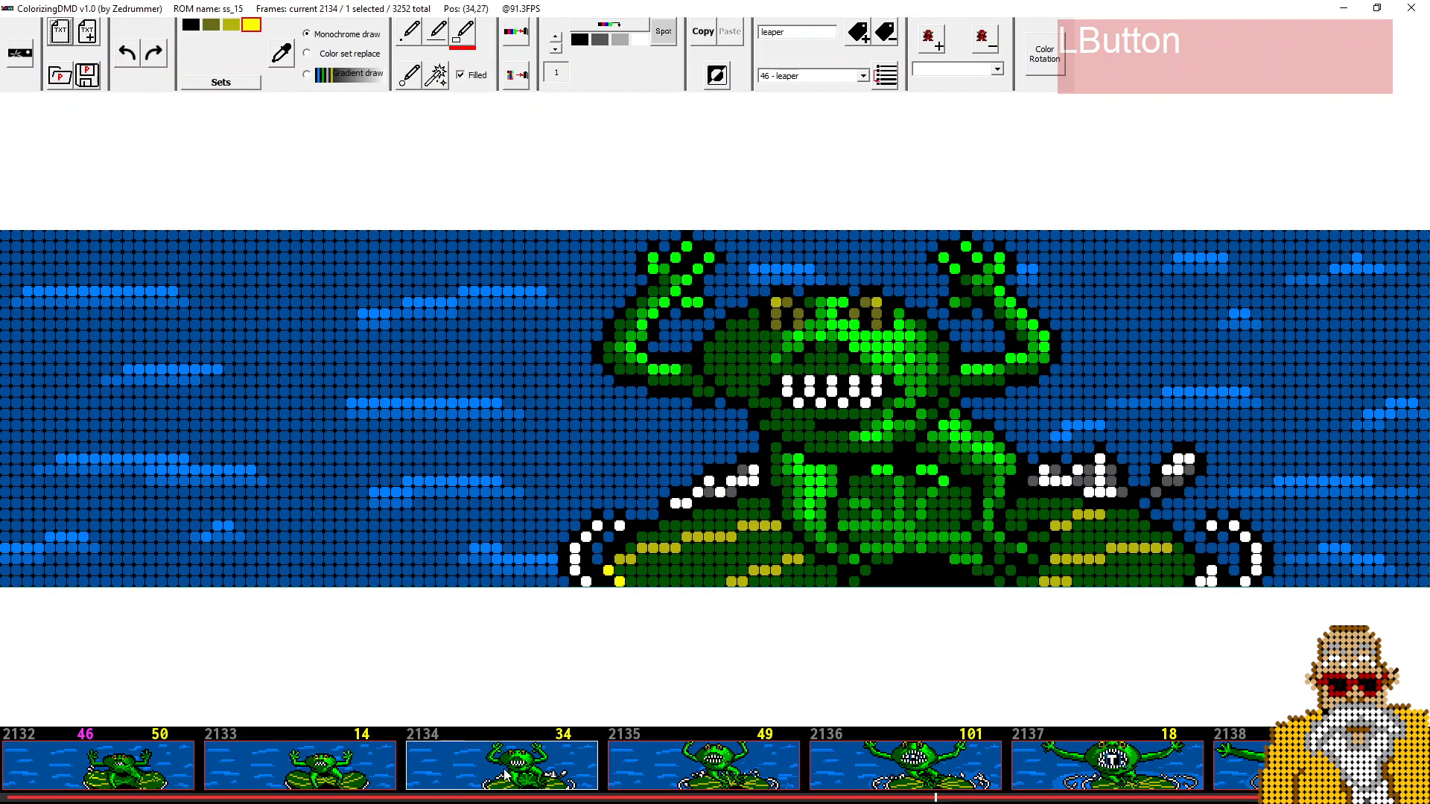
key(Left)
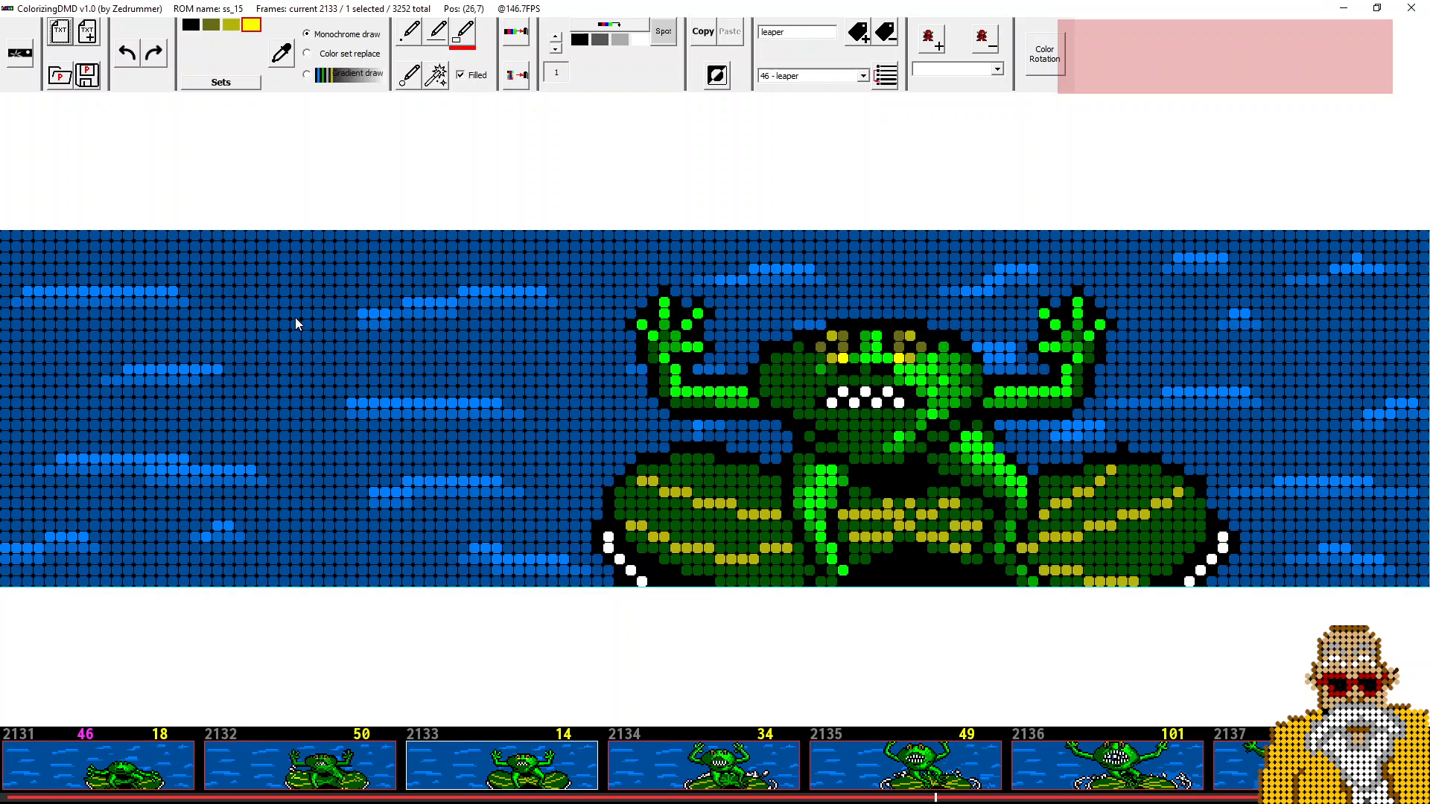
- Reset the leaper and most of its water background on frame 2133 to the original uncolored shades with filled rectangles
key(shift)
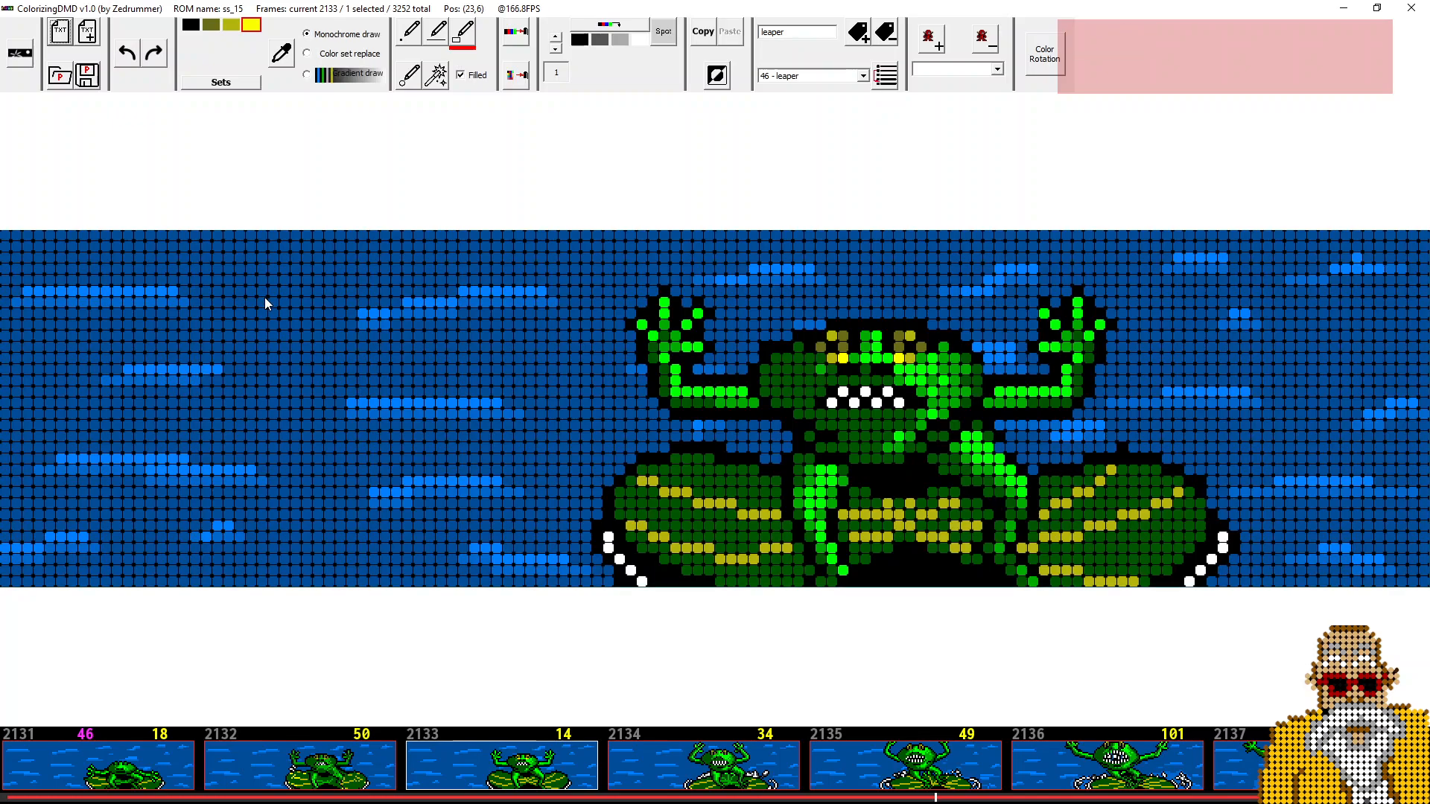
mouse_move(265, 298)
mouse_down()
mouse_move(364, 387)
mouse_move(446, 429)
mouse_up()
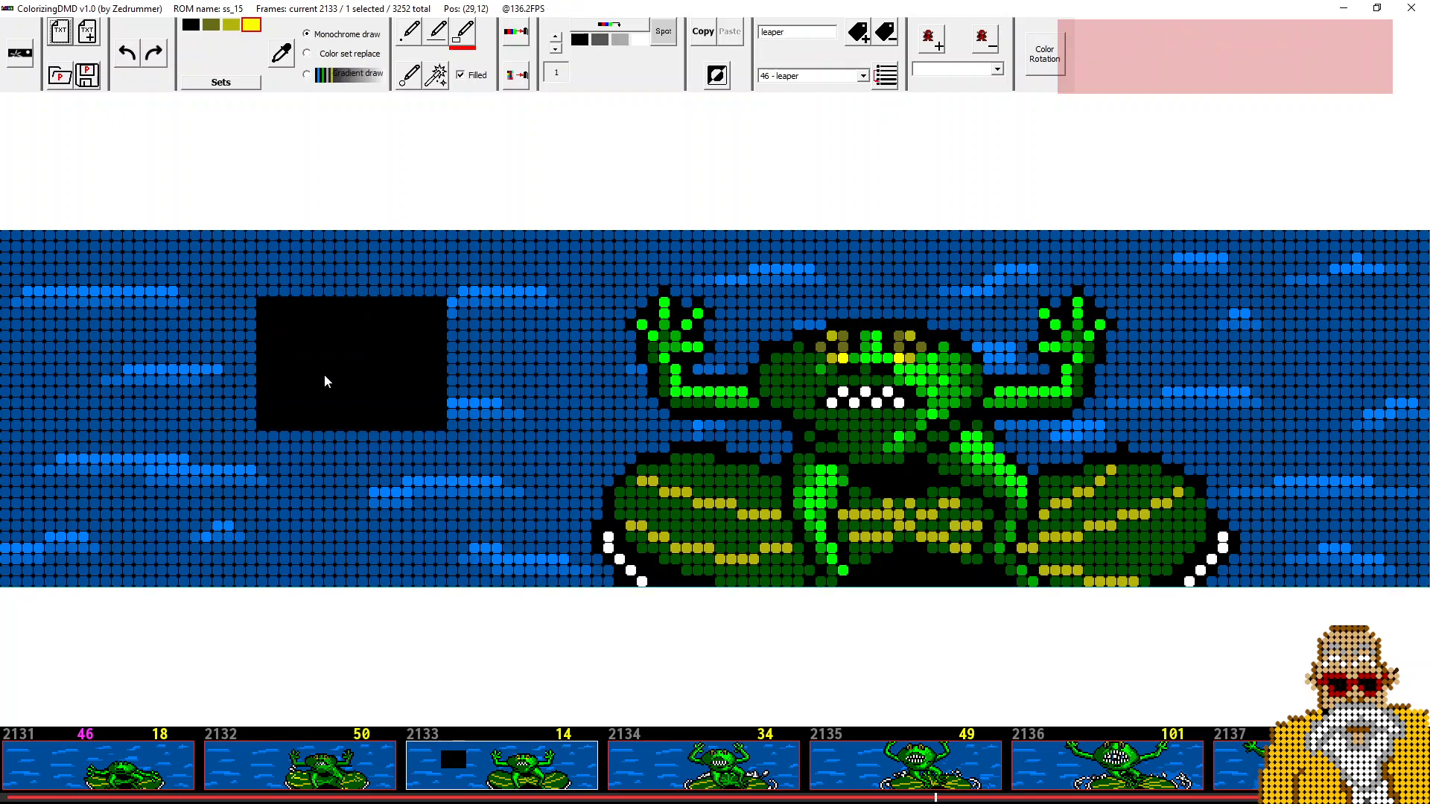
mouse_move(326, 376)
mouse_down()
mouse_move(495, 479)
mouse_move(654, 539)
mouse_up()
drag(521, 470, 941, 285)
drag(482, 397, 909, 616)
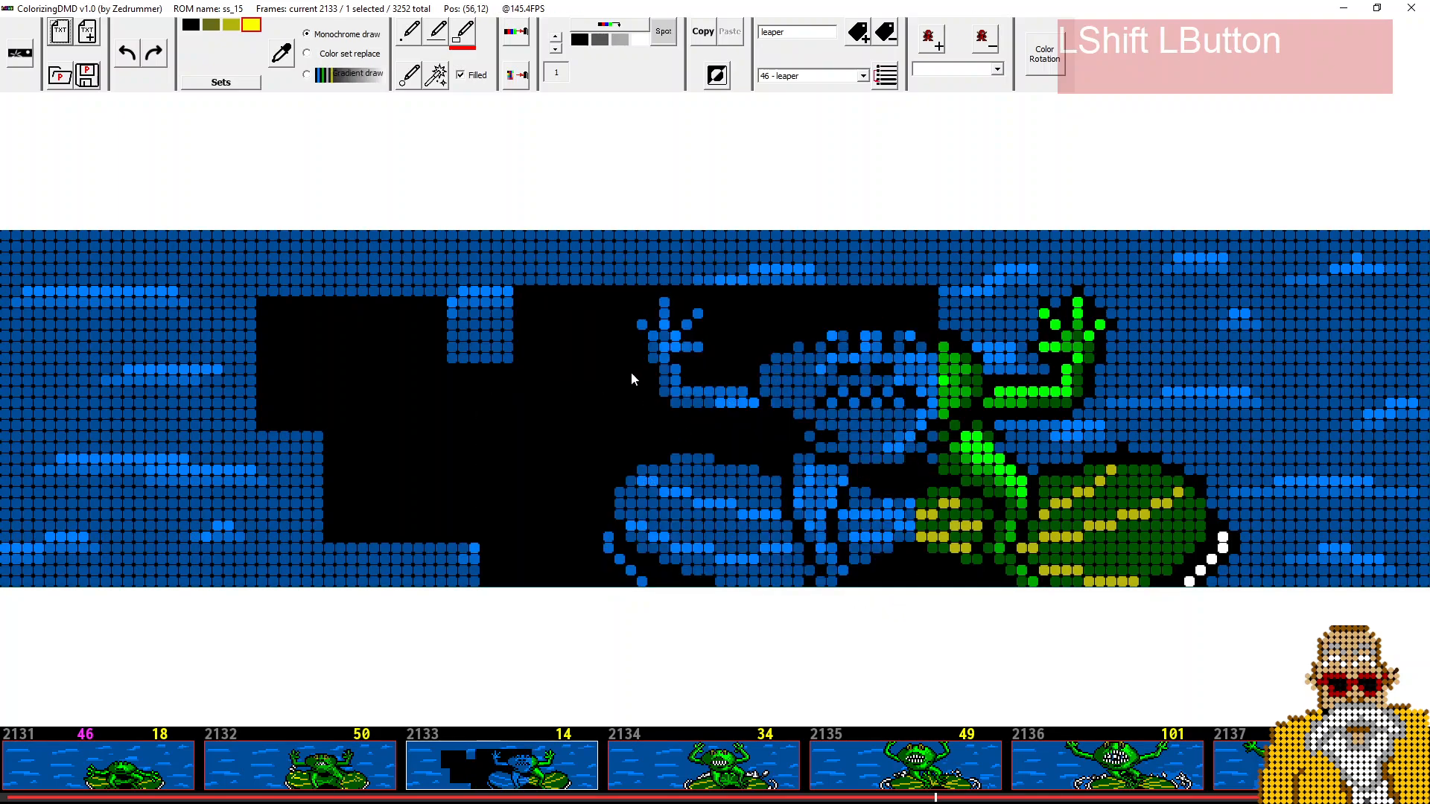
drag(869, 295, 1307, 588)
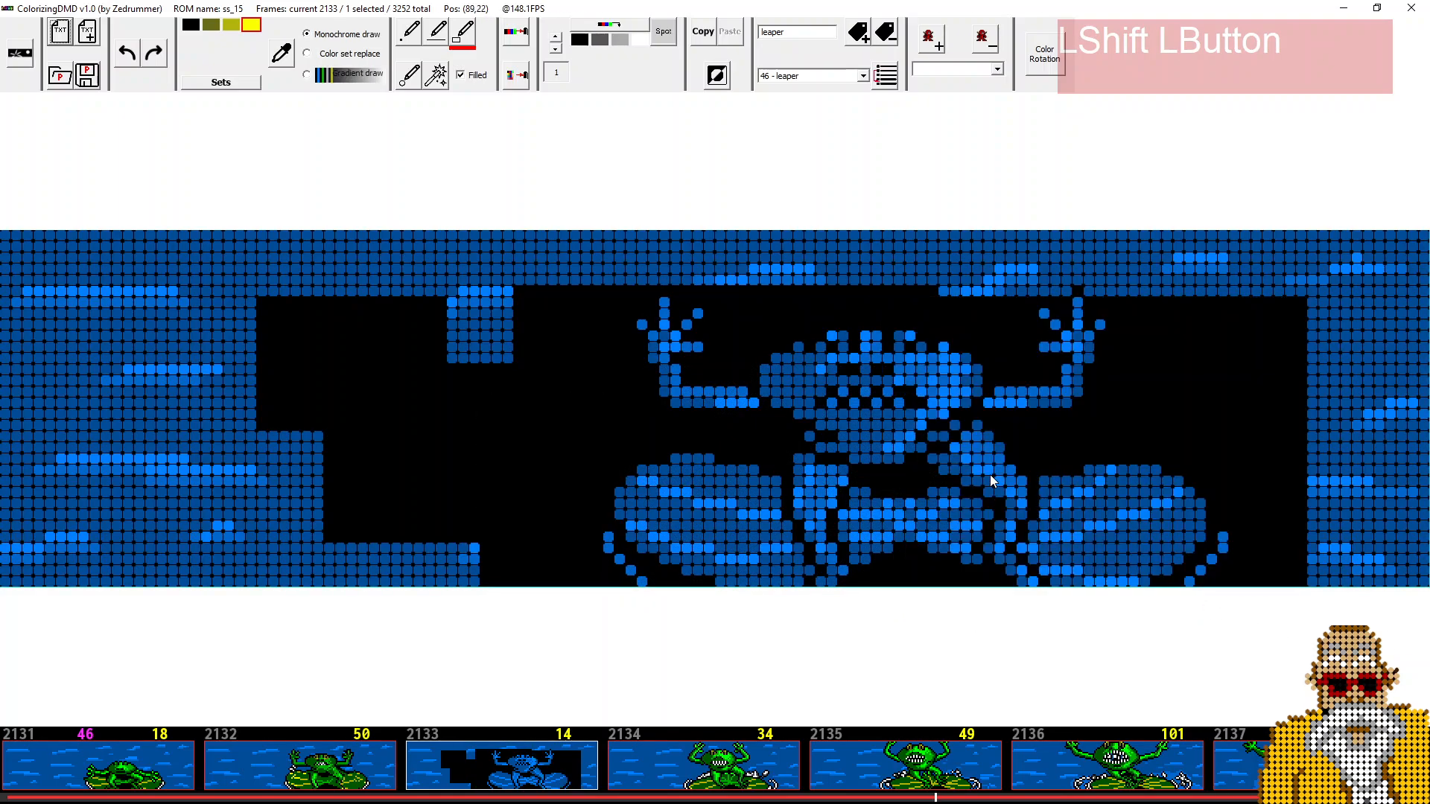
drag(1207, 397, 111, 196)
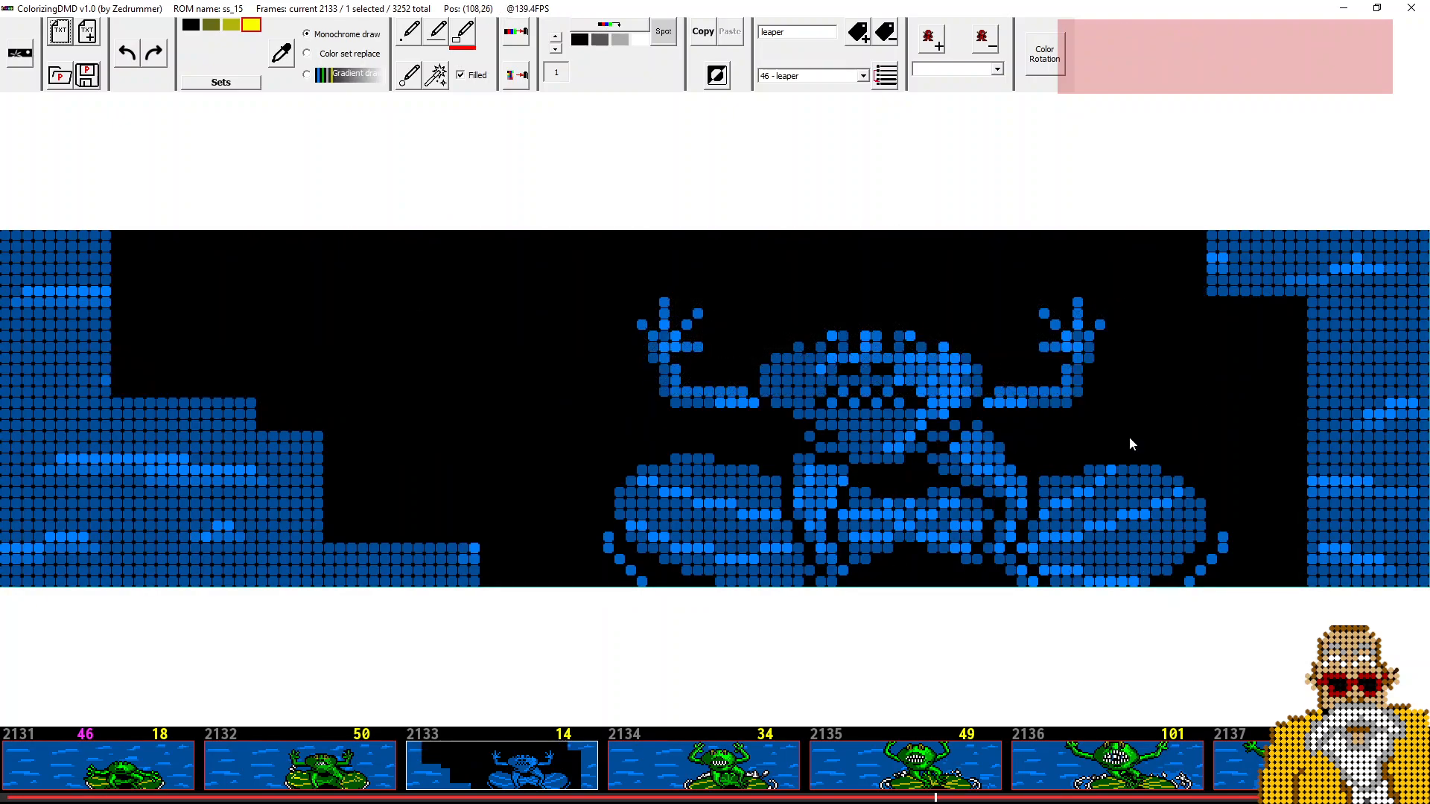
click(250, 27)
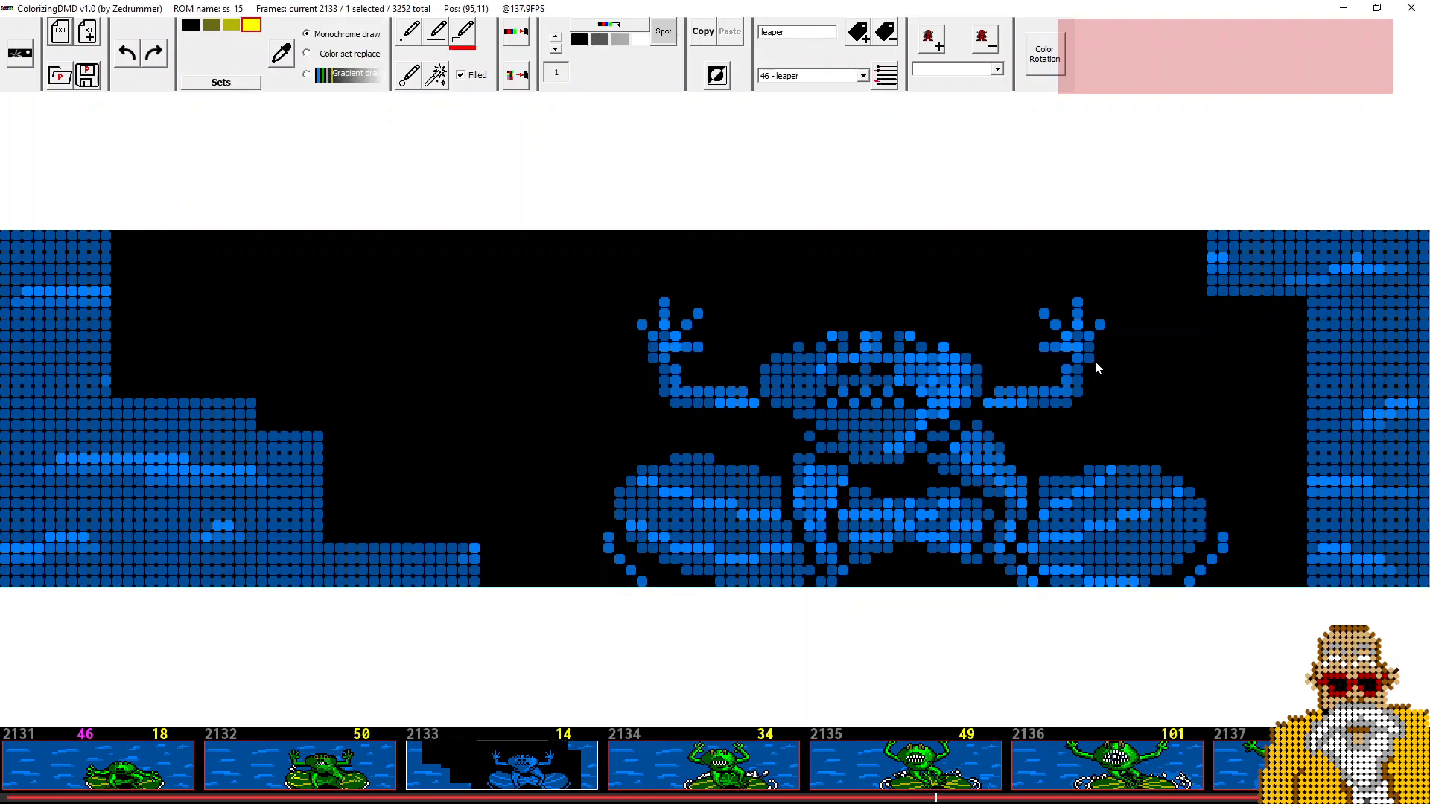
shift+click(237, 447)
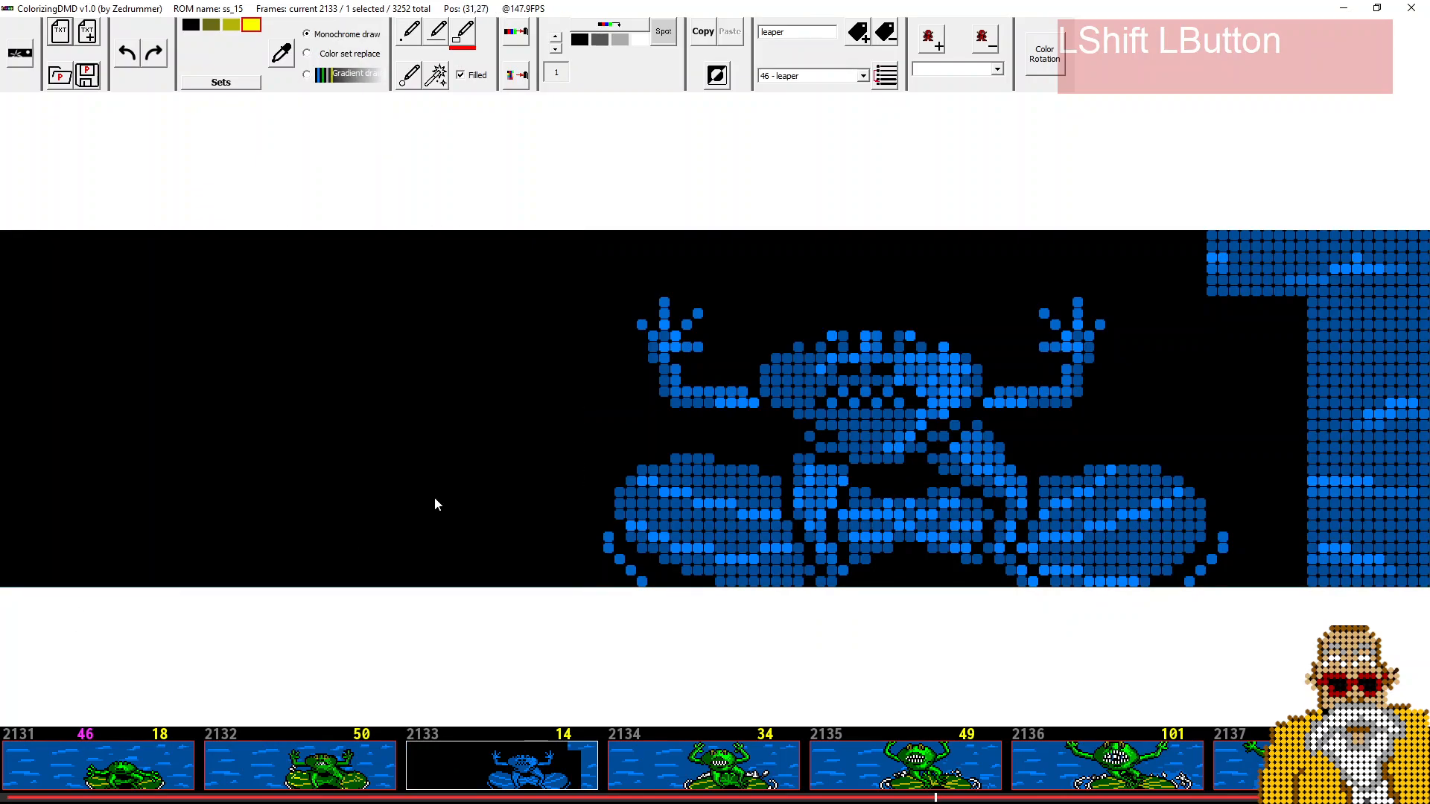
mouse_move(559, 239)
mouse_down()
mouse_move(838, 351)
mouse_move(1207, 584)
mouse_move(1429, 577)
mouse_up()
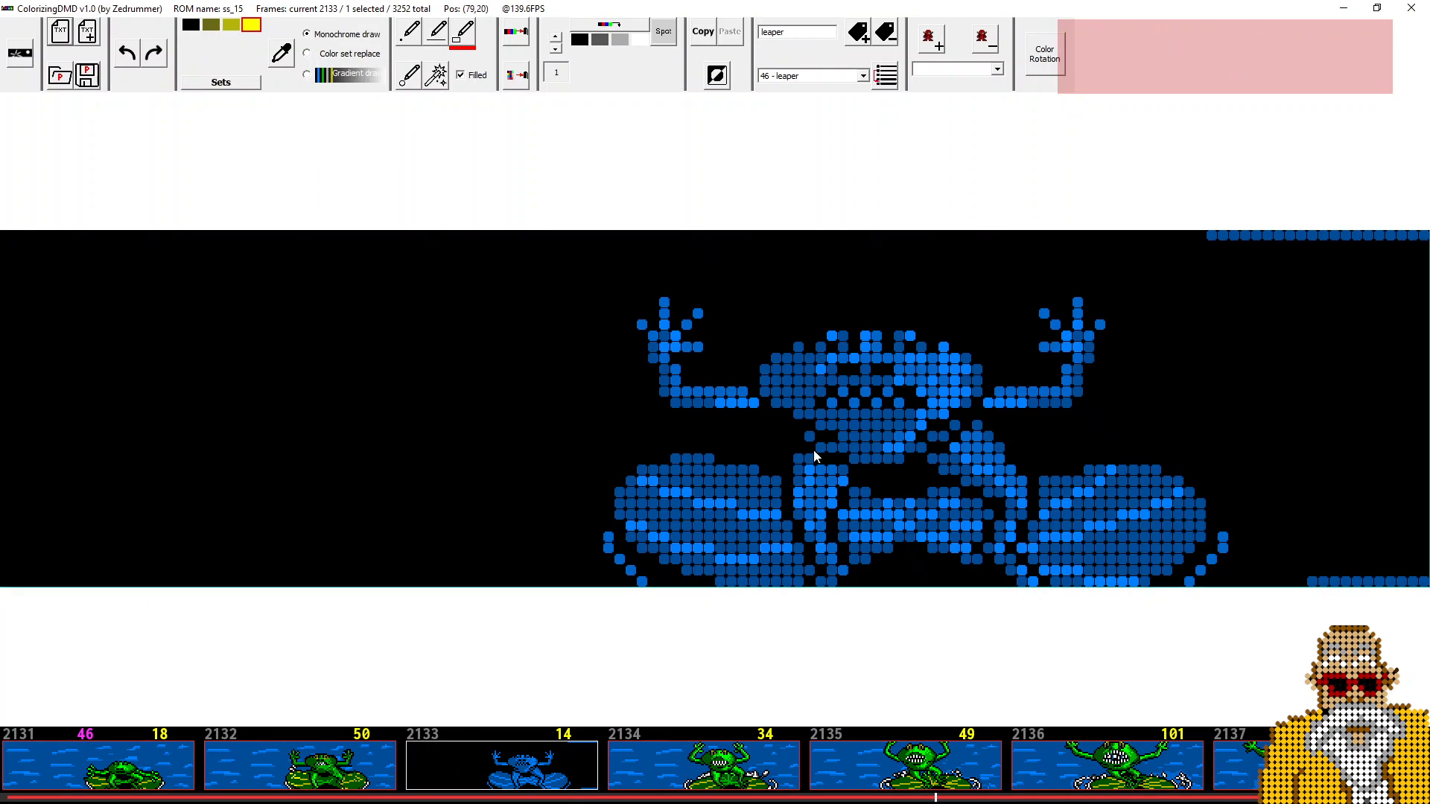
- Undo all the rectangular color resets on frame 2133 to bring back its colorization
key(ctrl+z)
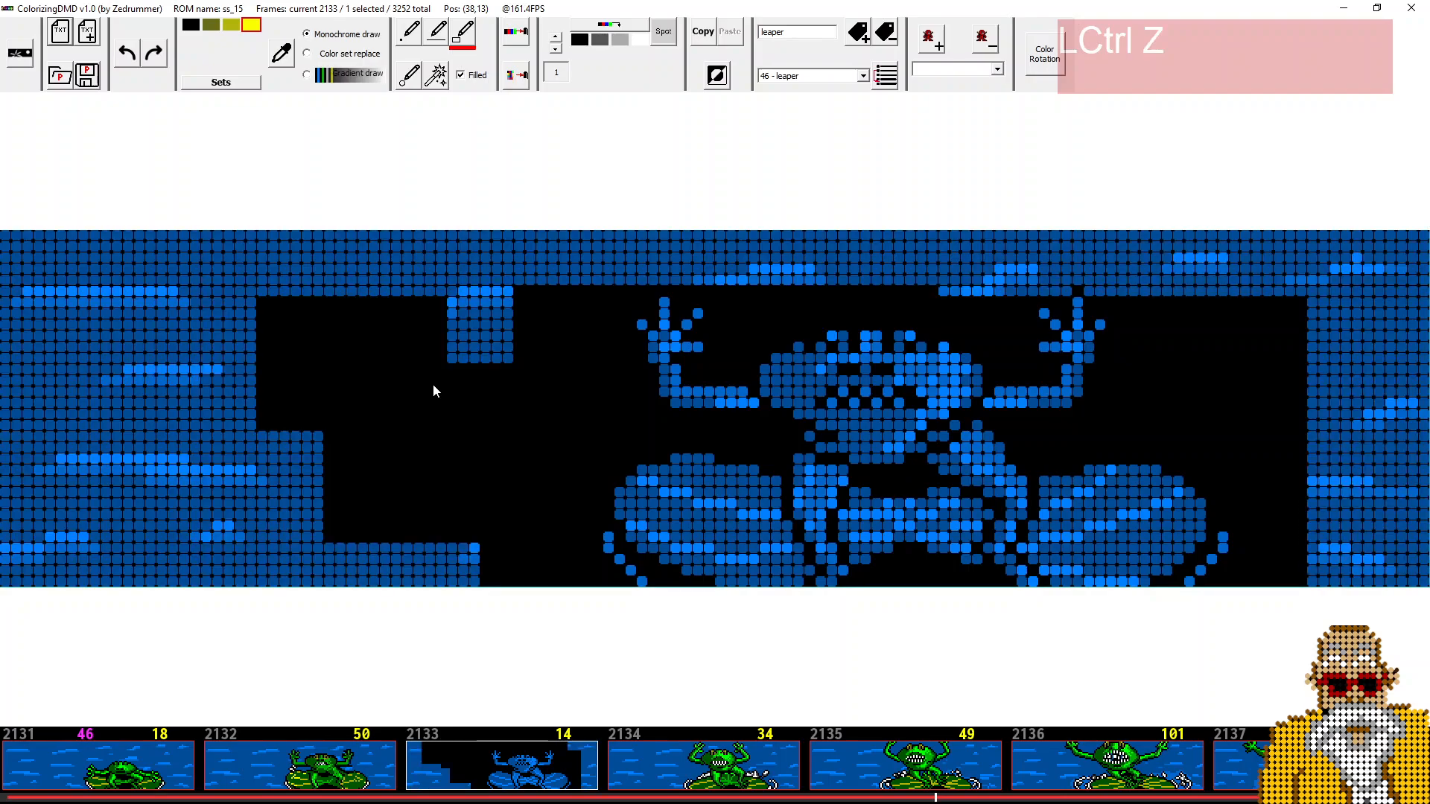
key(ctrl+z)
key(ctrl+z)
key(ctrl+z)
key(ctrl+z)
key(ctrl+z)
key(ctrl+z)
key(ctrl+z)
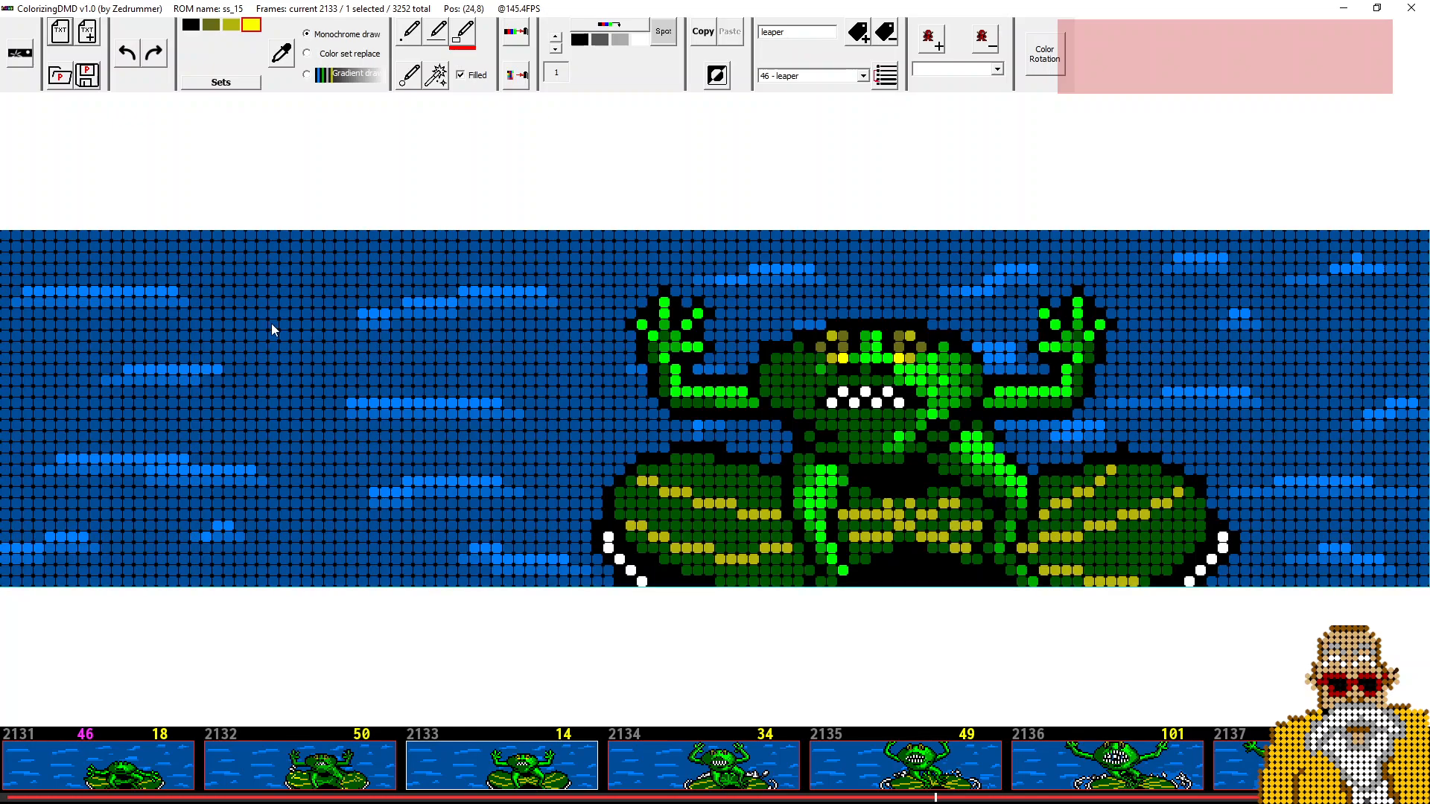
- Select overlapping rectangles for copying on frame 2133, covering the water beside the leaper, its raised arm and its face
mouse_move(249, 295)
mouse_down()
mouse_move(312, 384)
mouse_move(547, 509)
mouse_up()
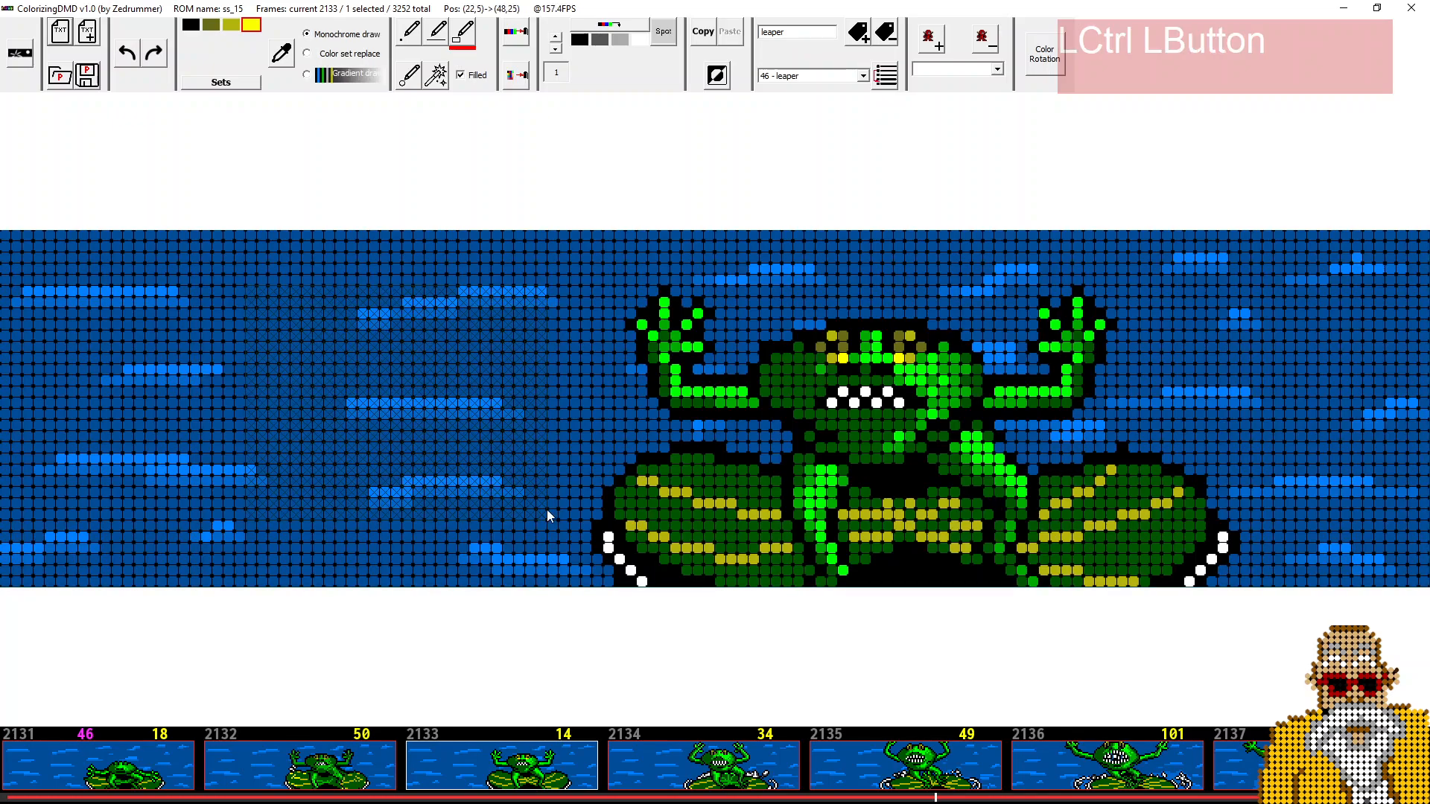
mouse_move(445, 296)
mouse_down()
mouse_move(572, 405)
mouse_move(725, 484)
mouse_up()
drag(687, 381, 844, 524)
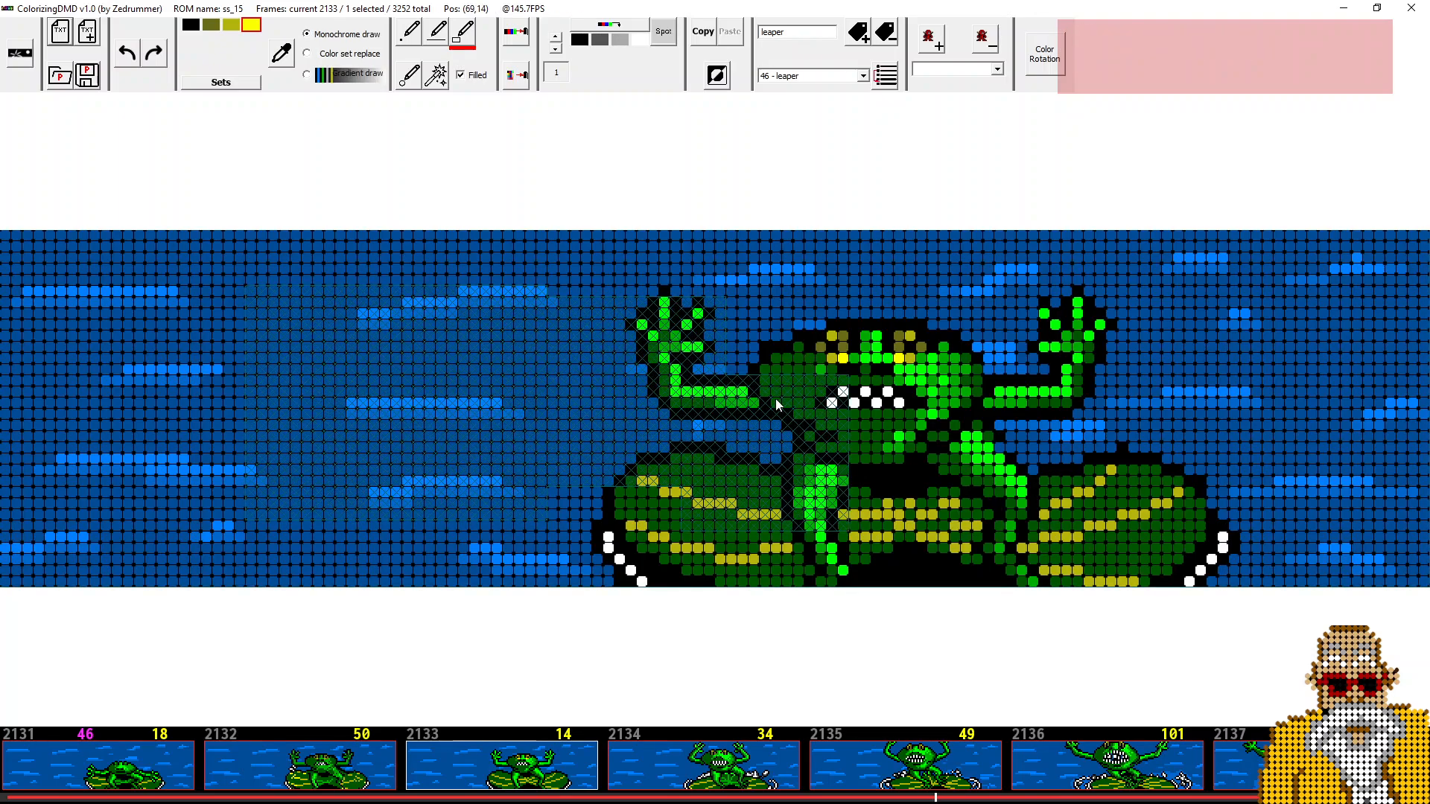
drag(766, 425, 971, 265)
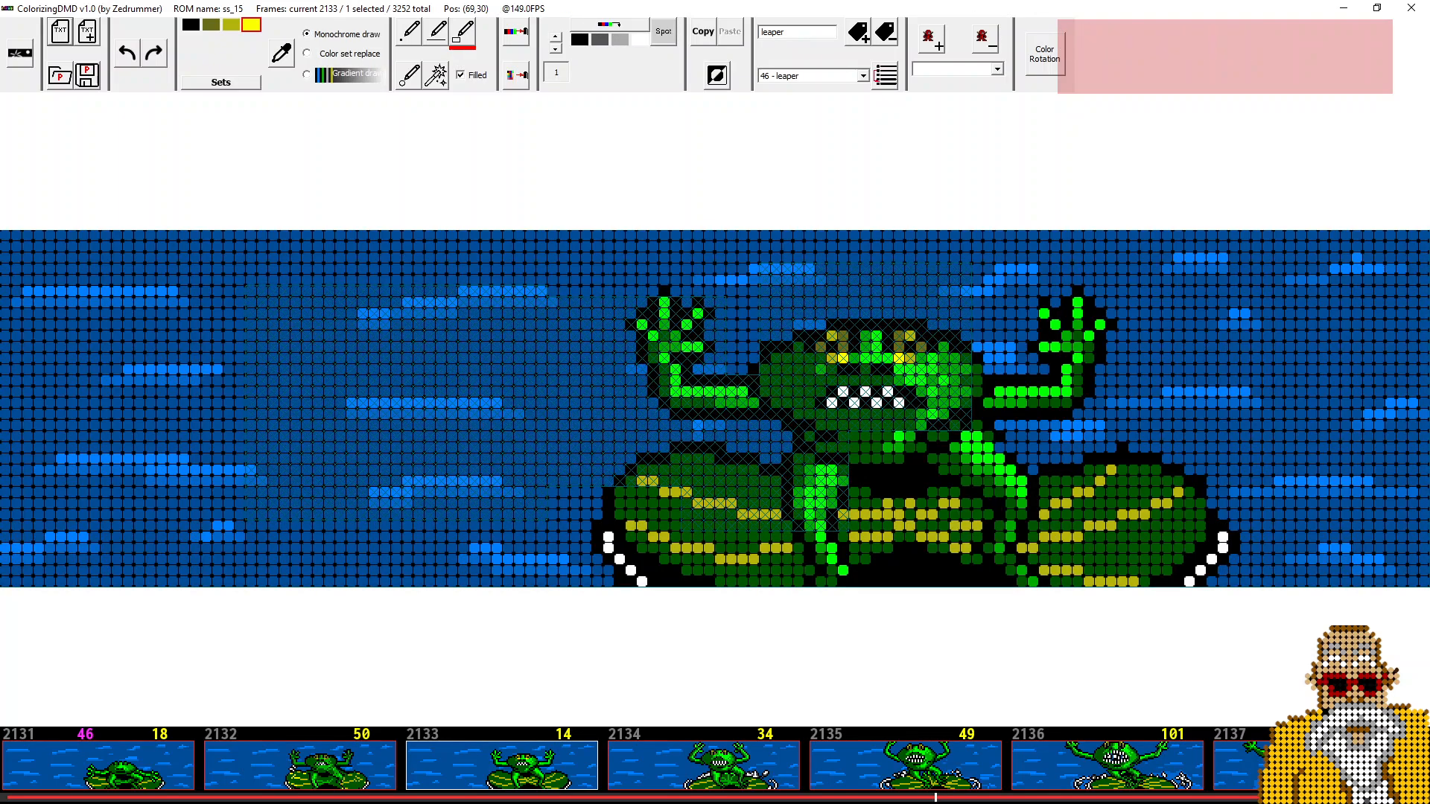
- Go to frame 2144 and select overlapping rectangles for copying around "TO START" and part of "LEAPER"
scroll(715, 770, down, 3)
scroll(715, 768, down, 1)
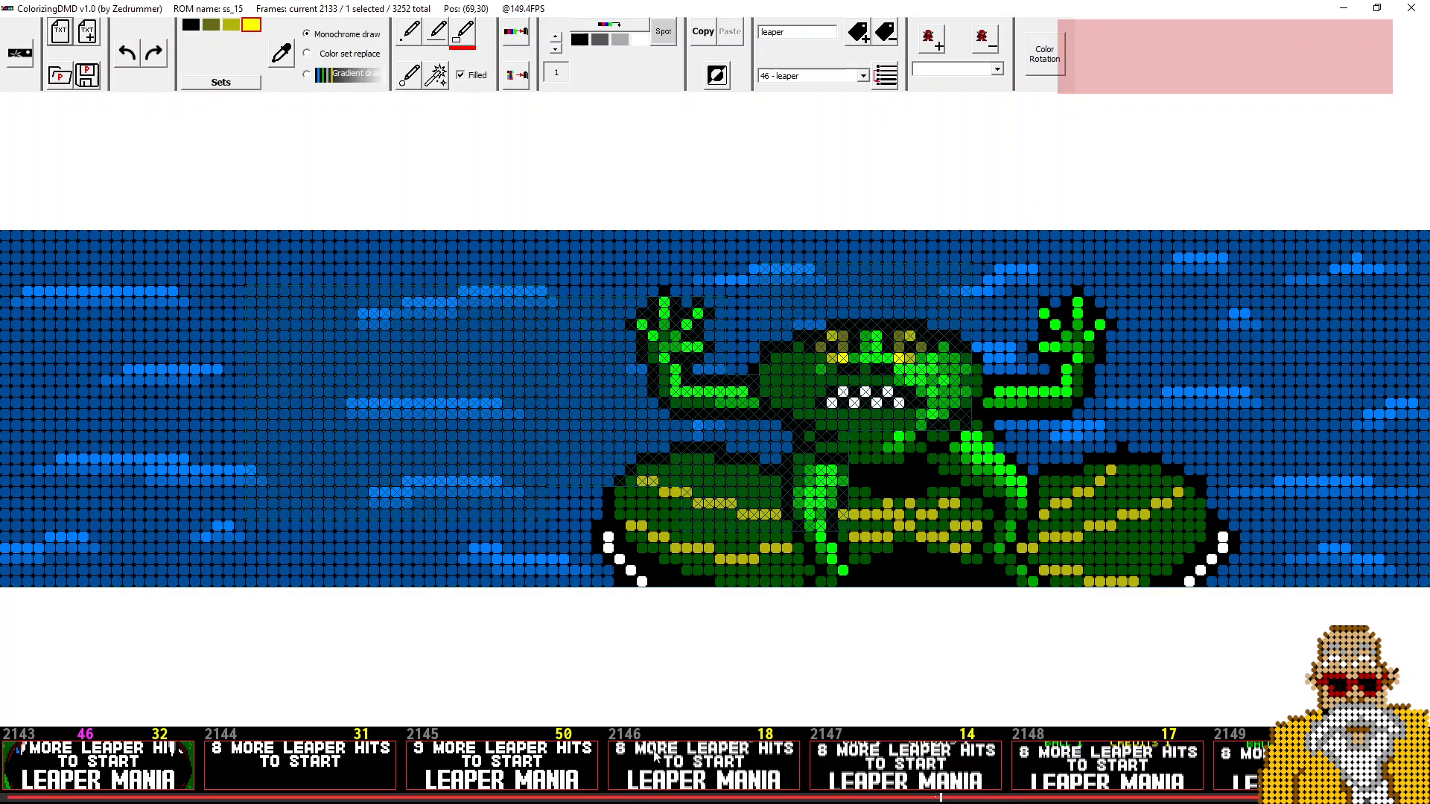
click(314, 768)
drag(313, 333, 583, 502)
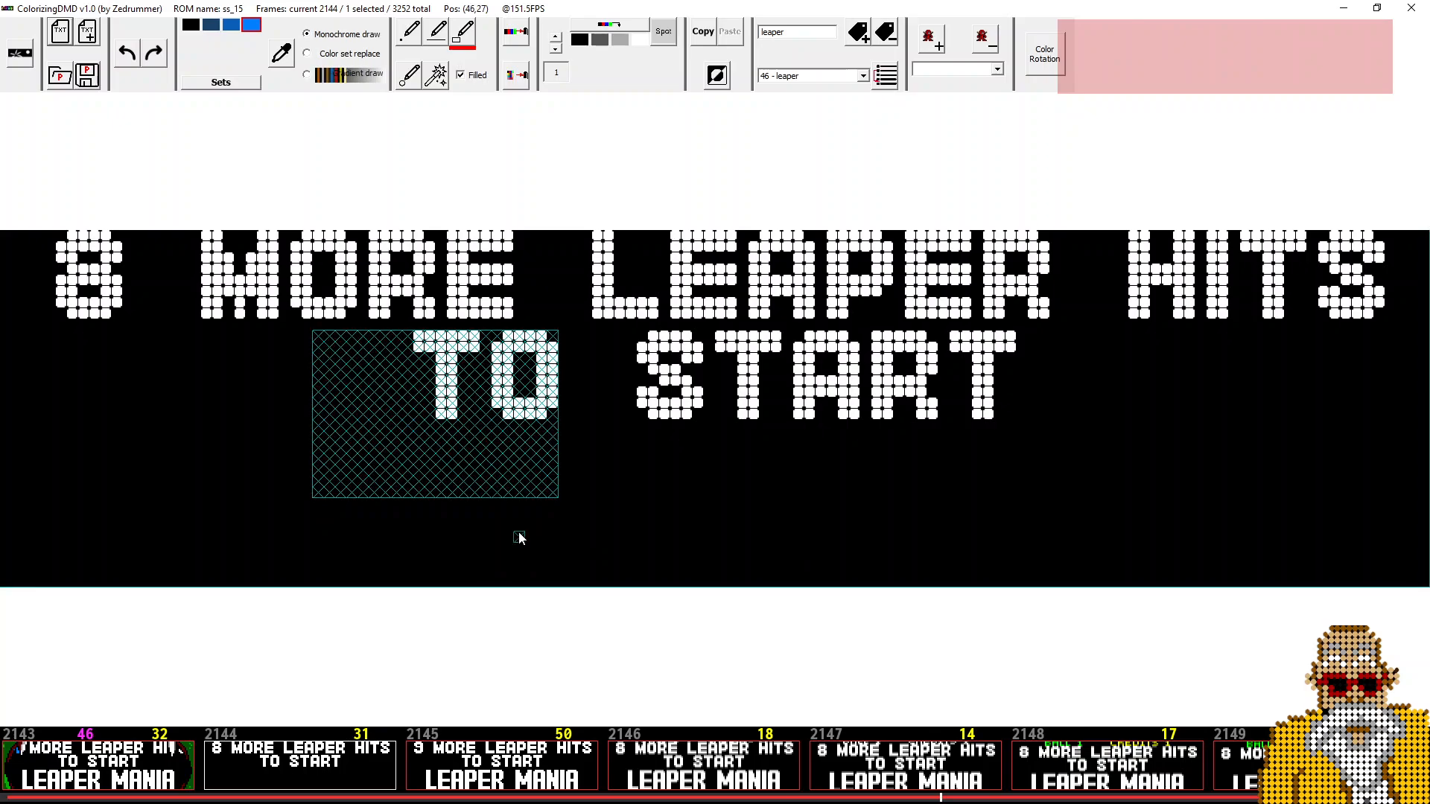
drag(518, 538, 670, 386)
drag(780, 462, 639, 340)
drag(868, 549, 745, 416)
drag(945, 460, 837, 330)
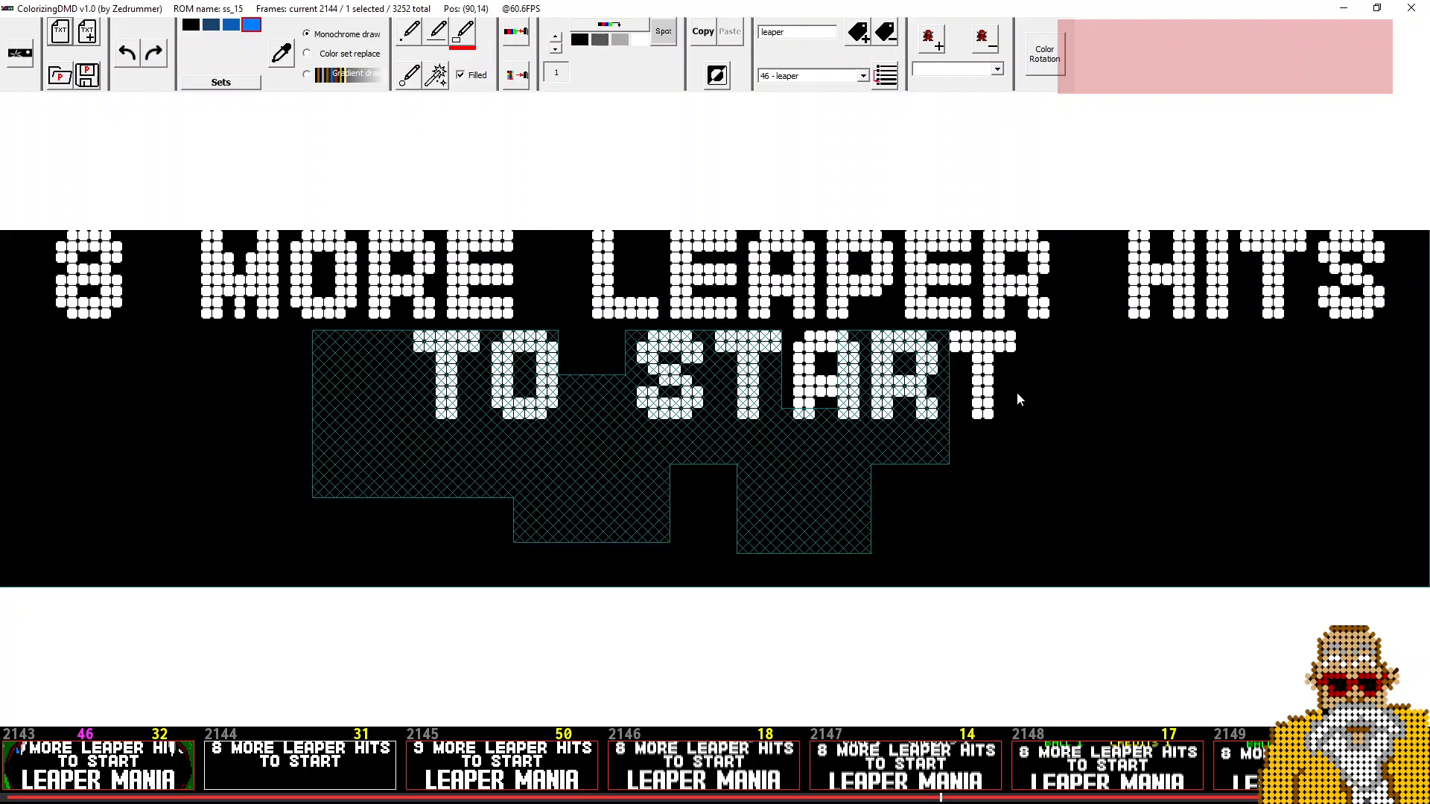
drag(1018, 399, 897, 277)
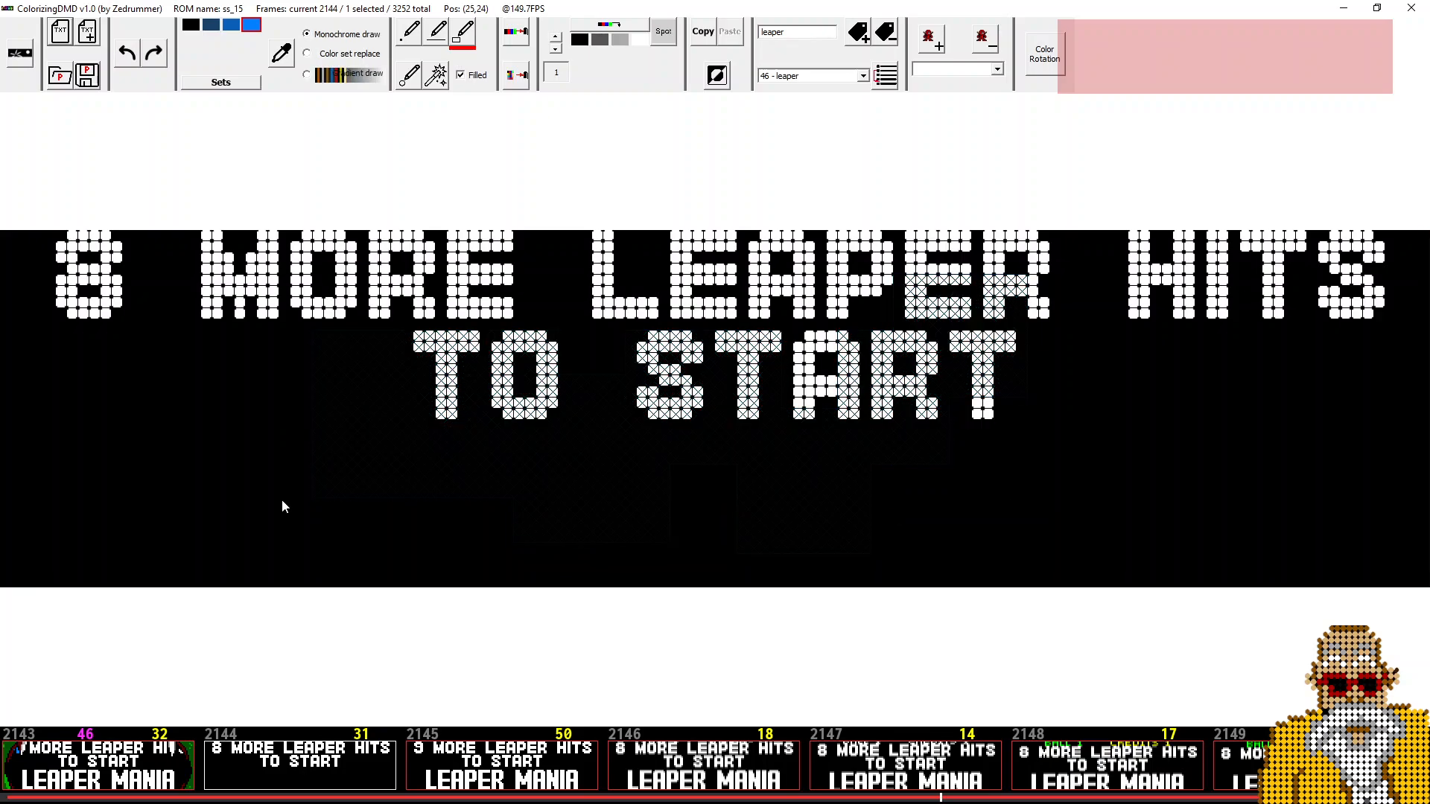
- Deselect the areas below and at both ends of "TO START" on frame 2144, and clear the remaining copy selection
key(ctrl)
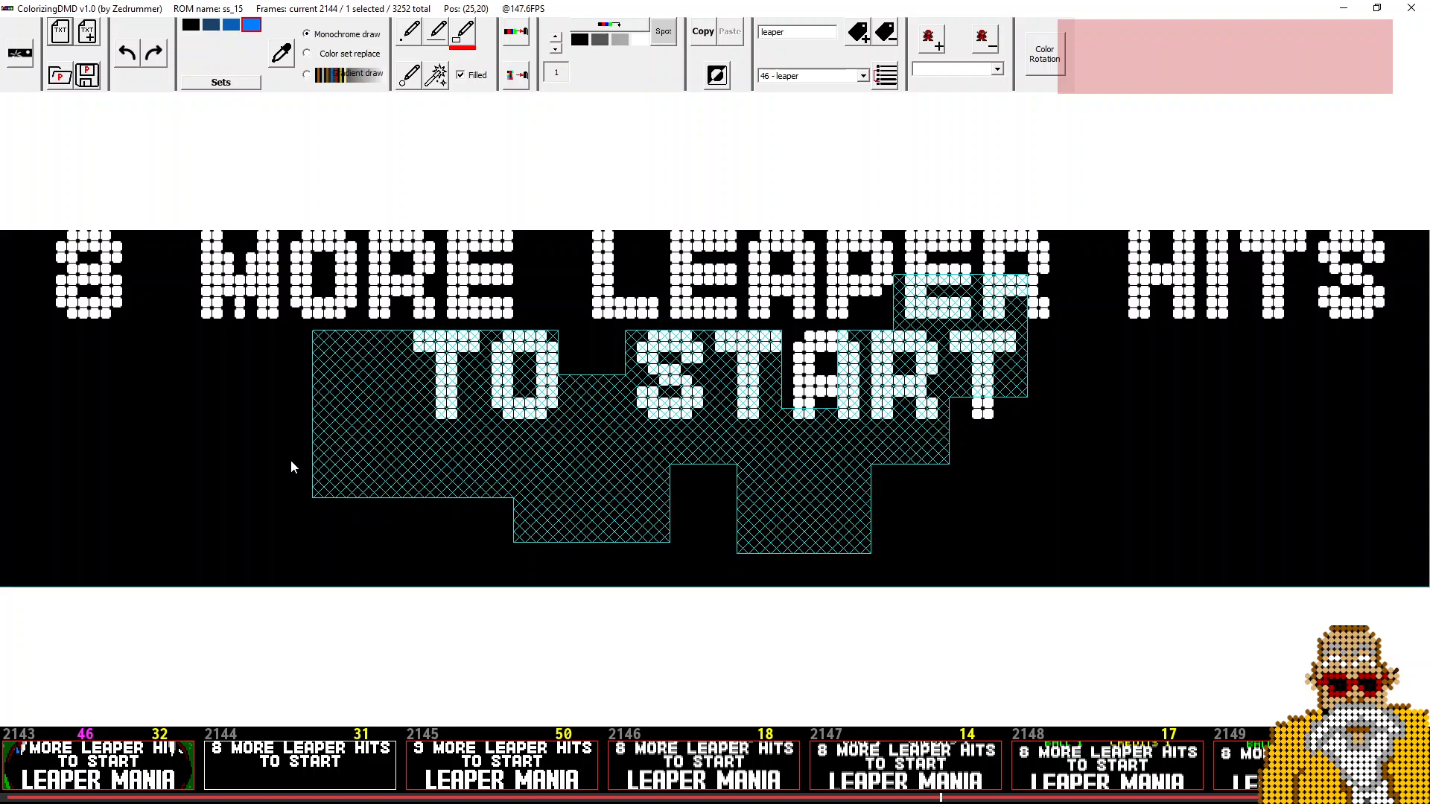
mouse_move(292, 445)
mouse_down()
mouse_move(429, 525)
mouse_move(598, 523)
mouse_up()
drag(406, 446, 721, 568)
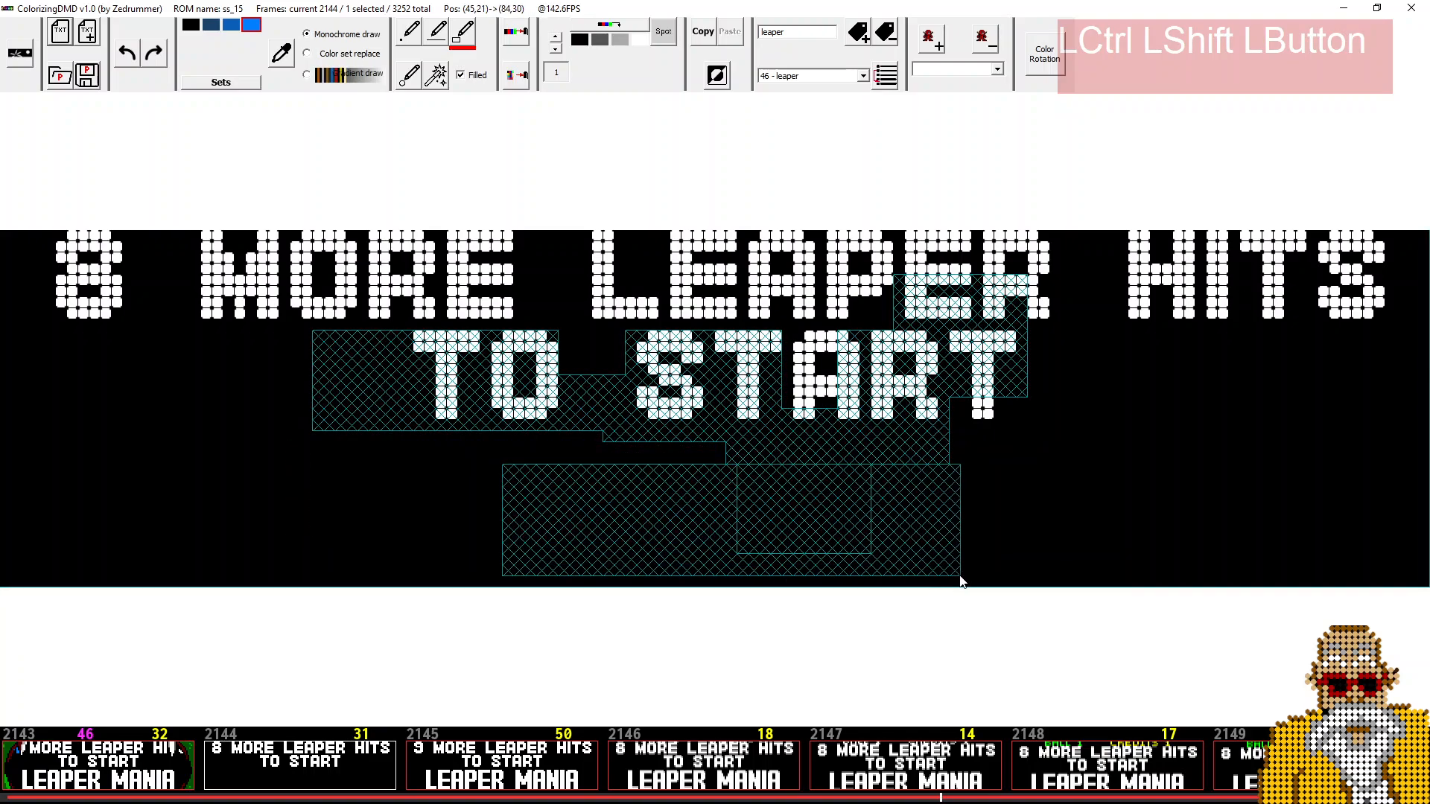
drag(1015, 538, 293, 404)
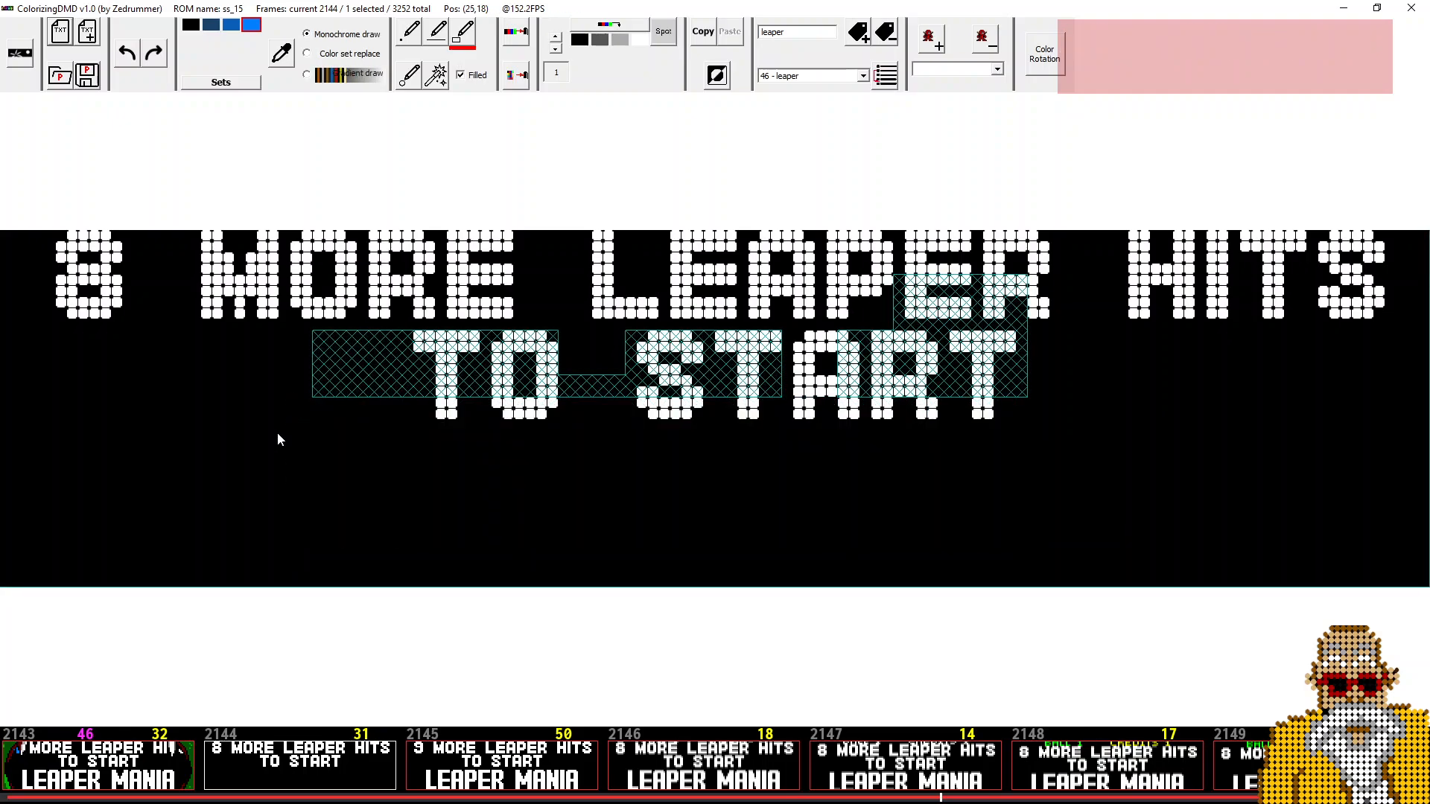
mouse_move(280, 296)
mouse_down()
mouse_move(363, 392)
mouse_move(436, 433)
mouse_up()
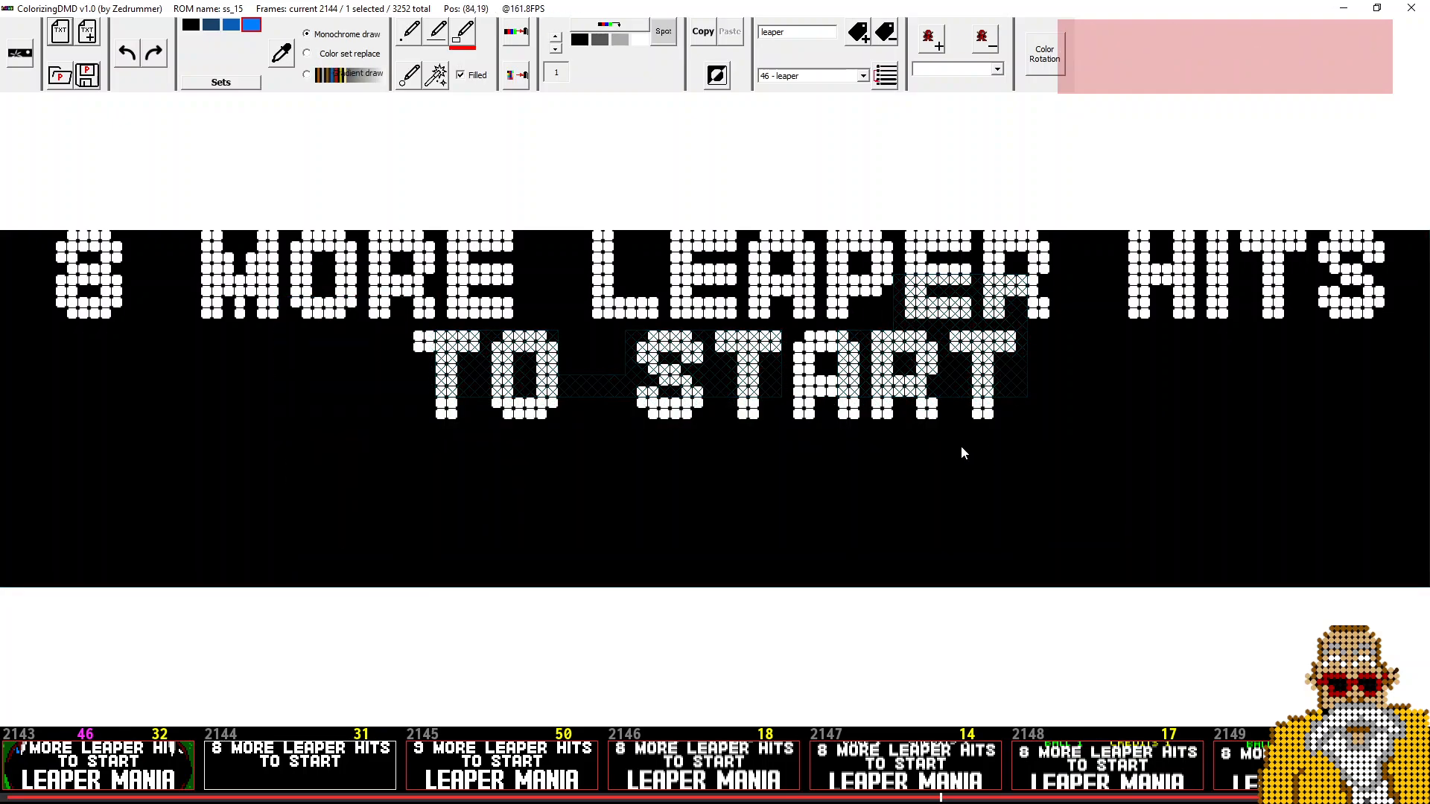
drag(1117, 454, 836, 285)
drag(1060, 306, 836, 252)
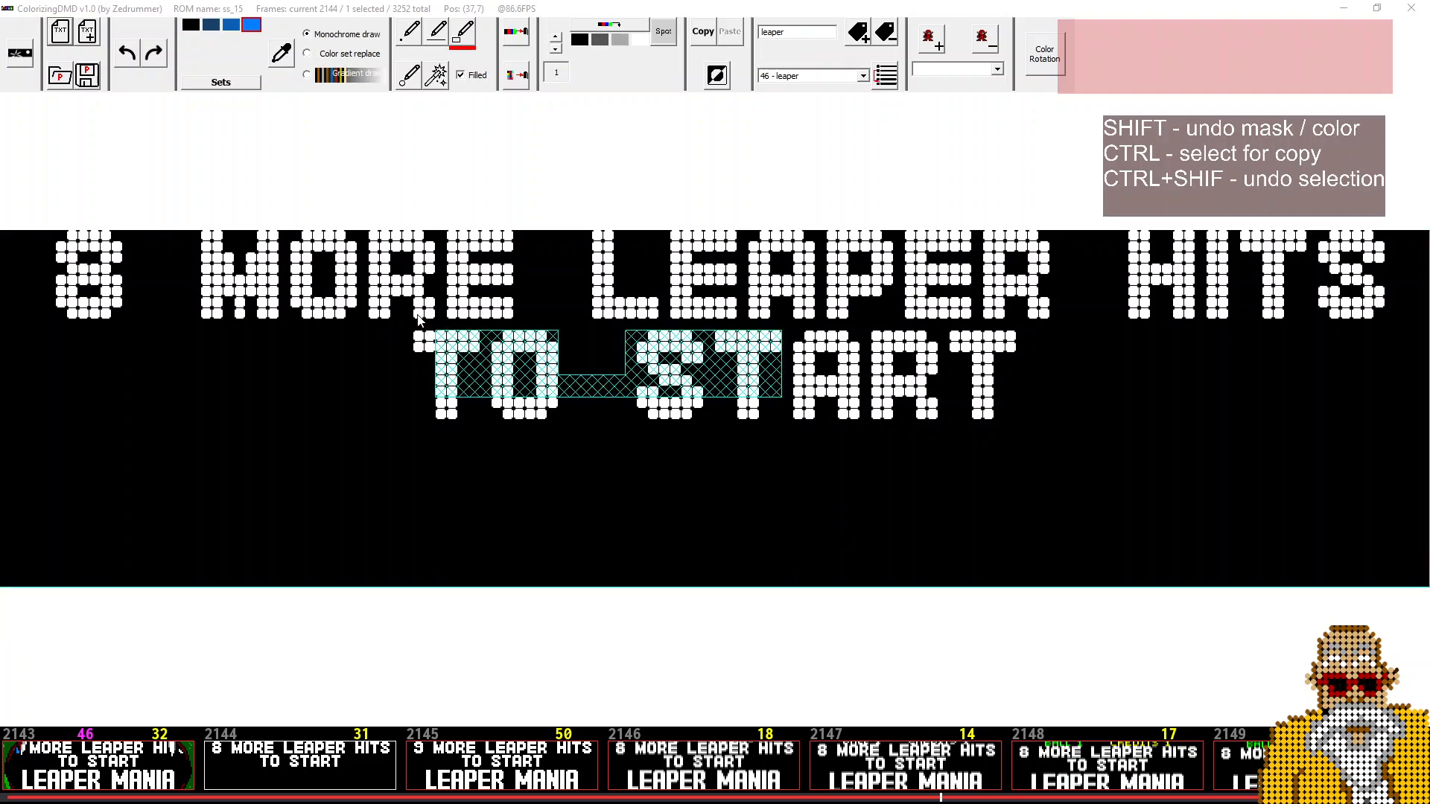
click(228, 761)
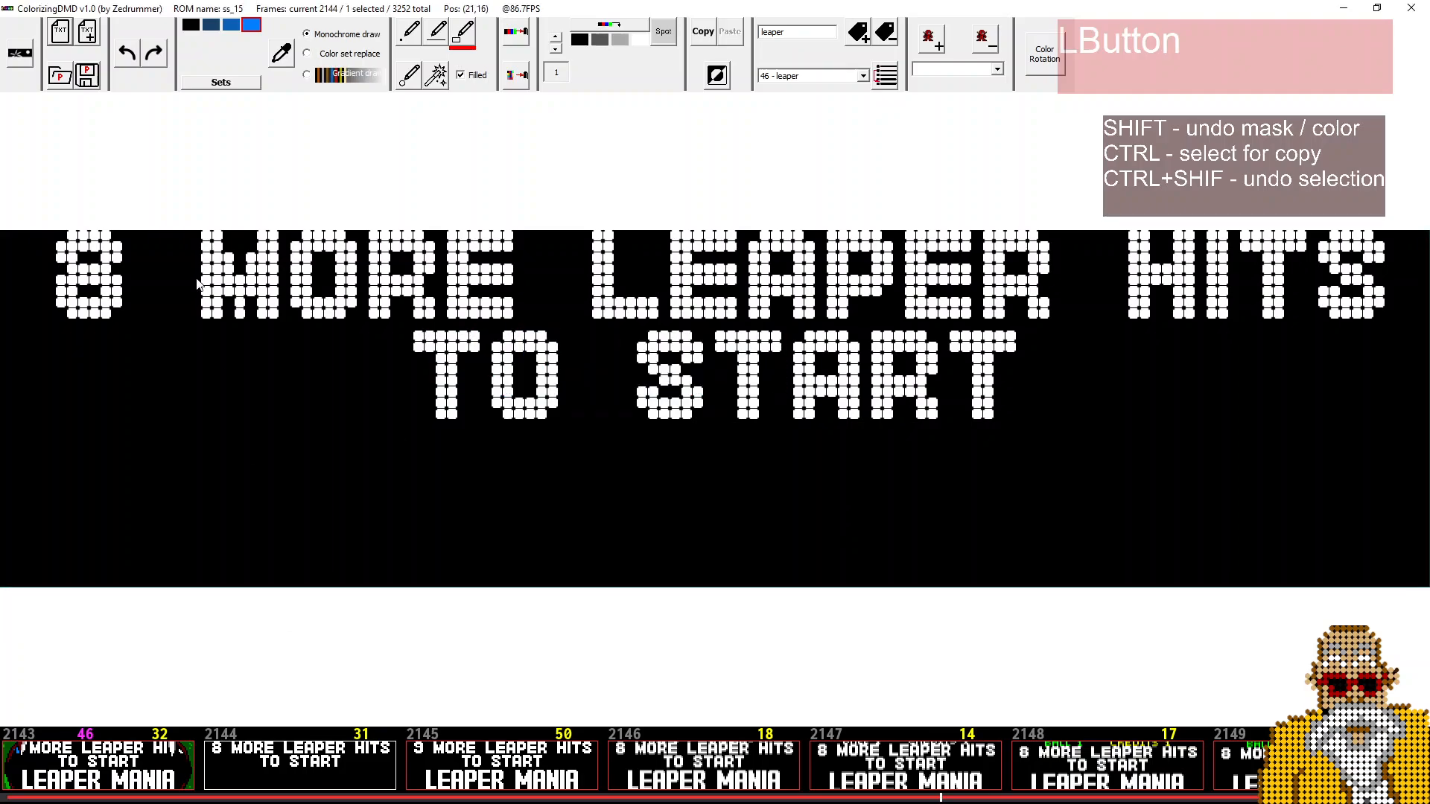
- Switch to masking mode and unmask three rectangles over the lower part of "LEAPER" on frame 2144
click(20, 54)
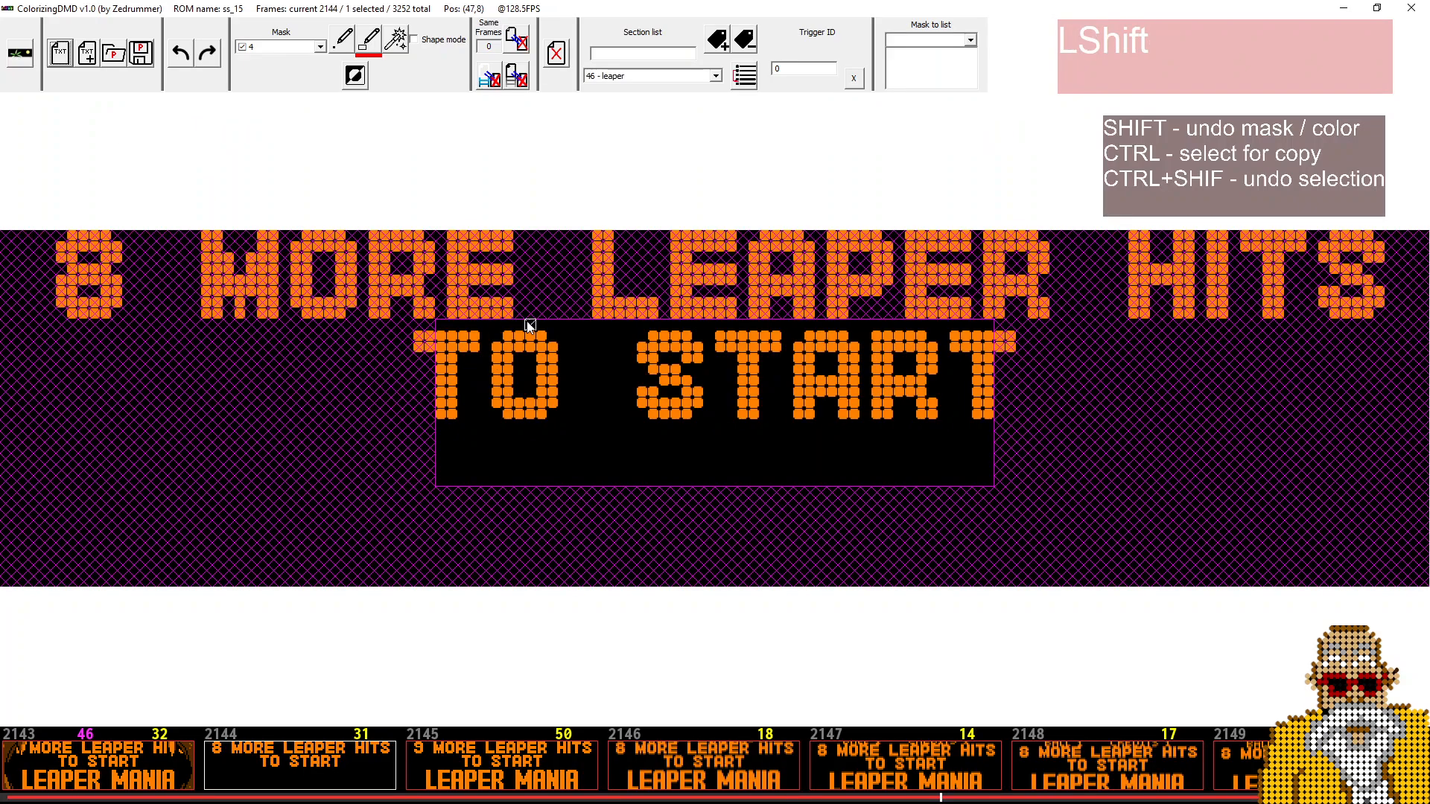
drag(533, 354, 621, 268)
drag(650, 370, 744, 290)
drag(741, 369, 857, 277)
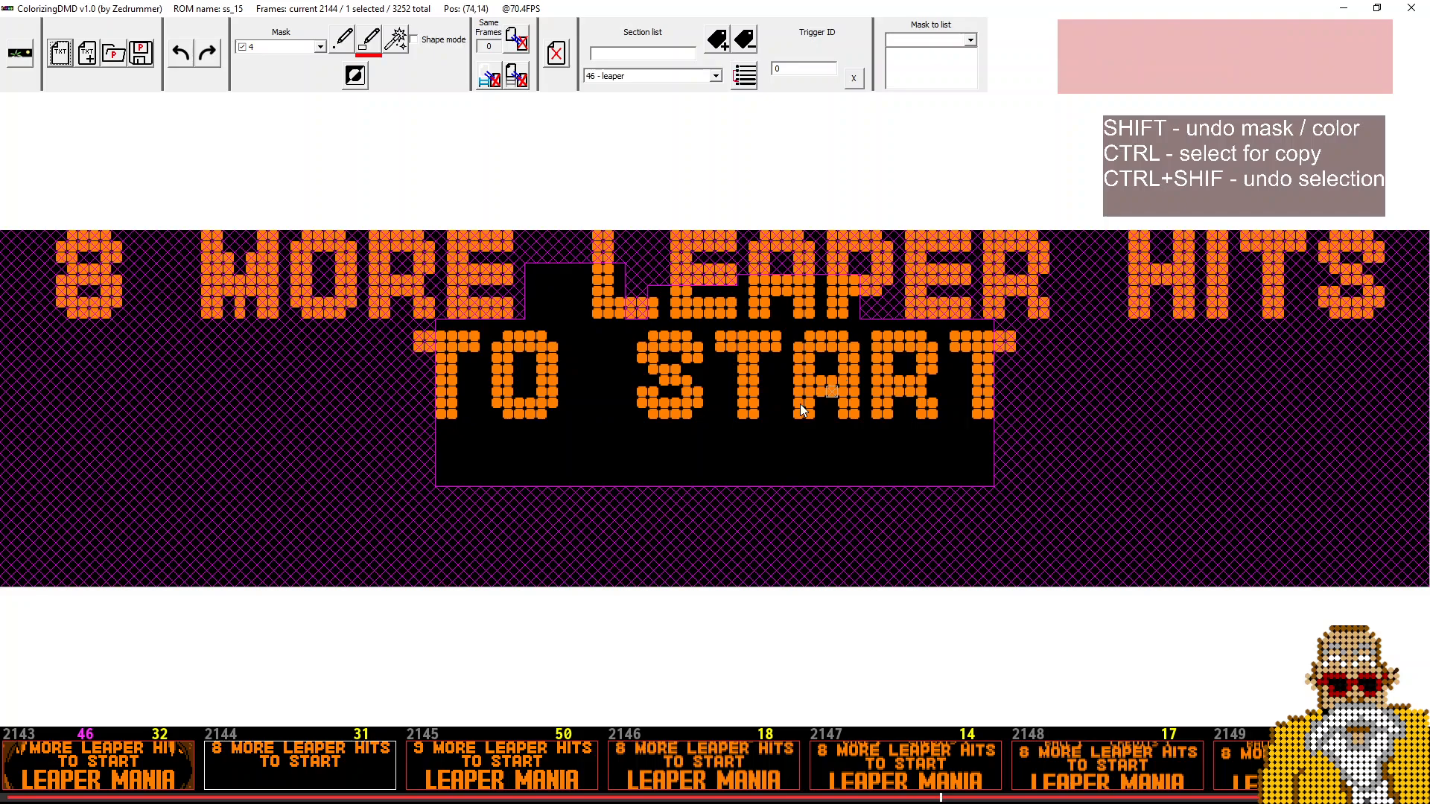
- Return to colorization mode, select frame 2140 and reset rectangular patches of the water and green head to their original shades
click(21, 54)
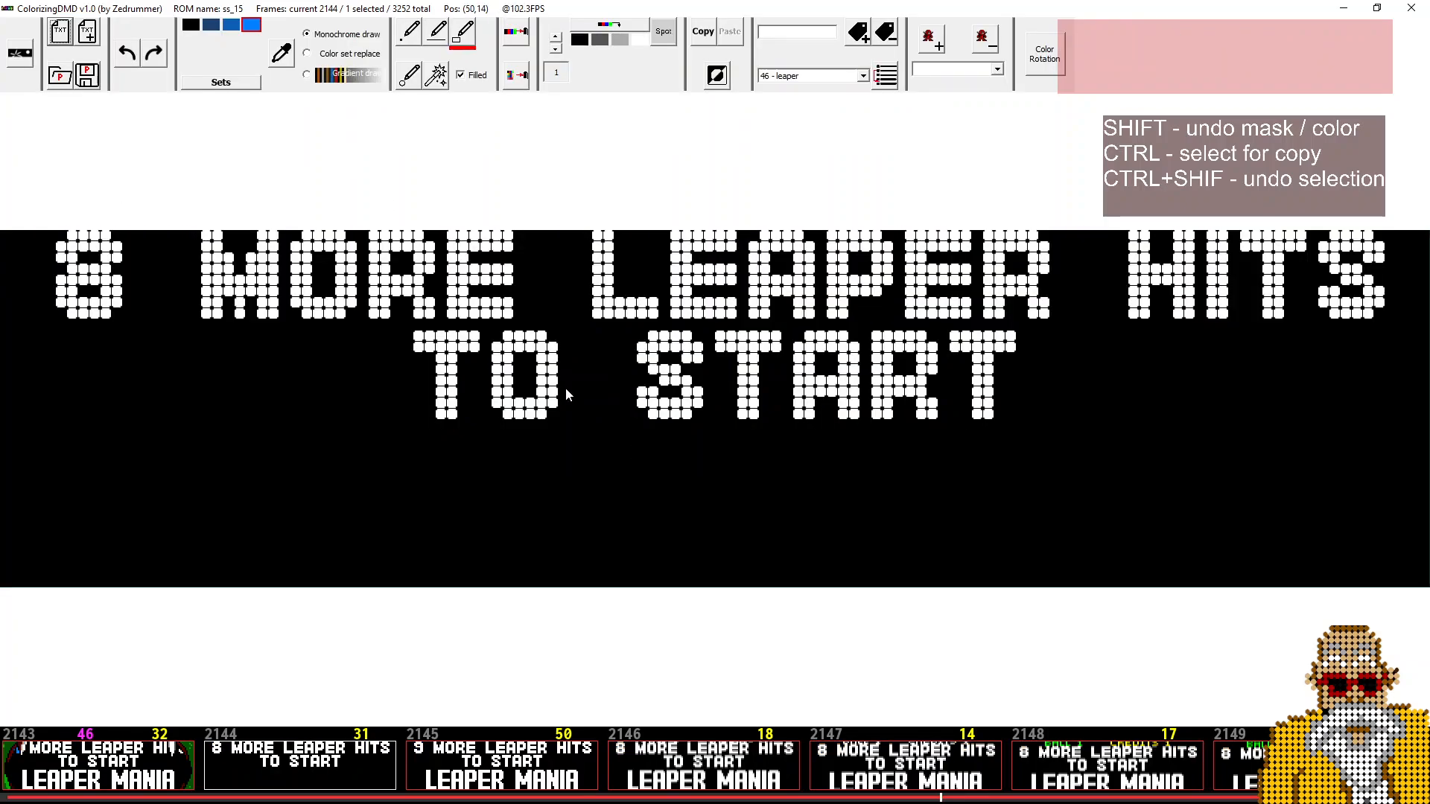
click(310, 770)
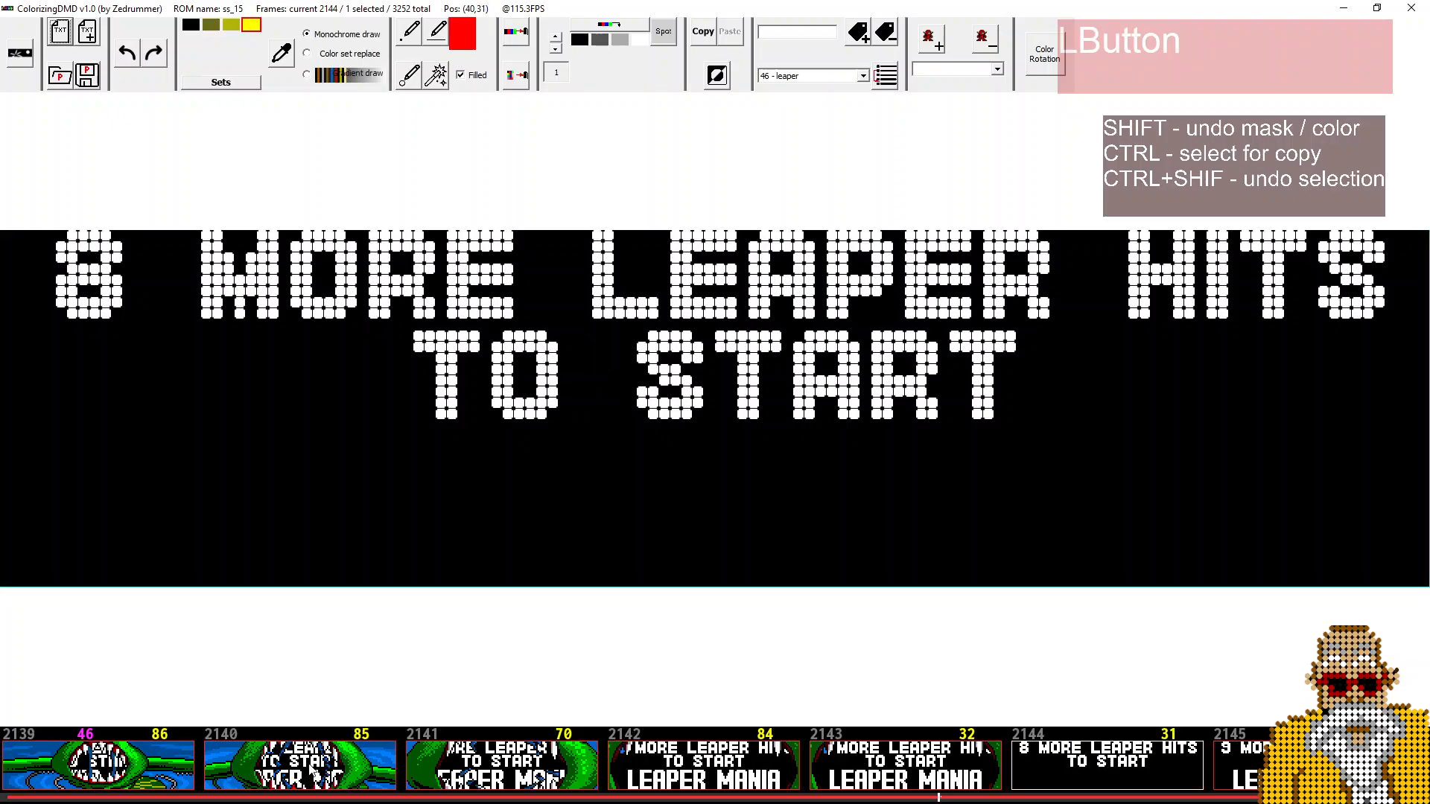
shift+click(305, 400)
shift+click(181, 368)
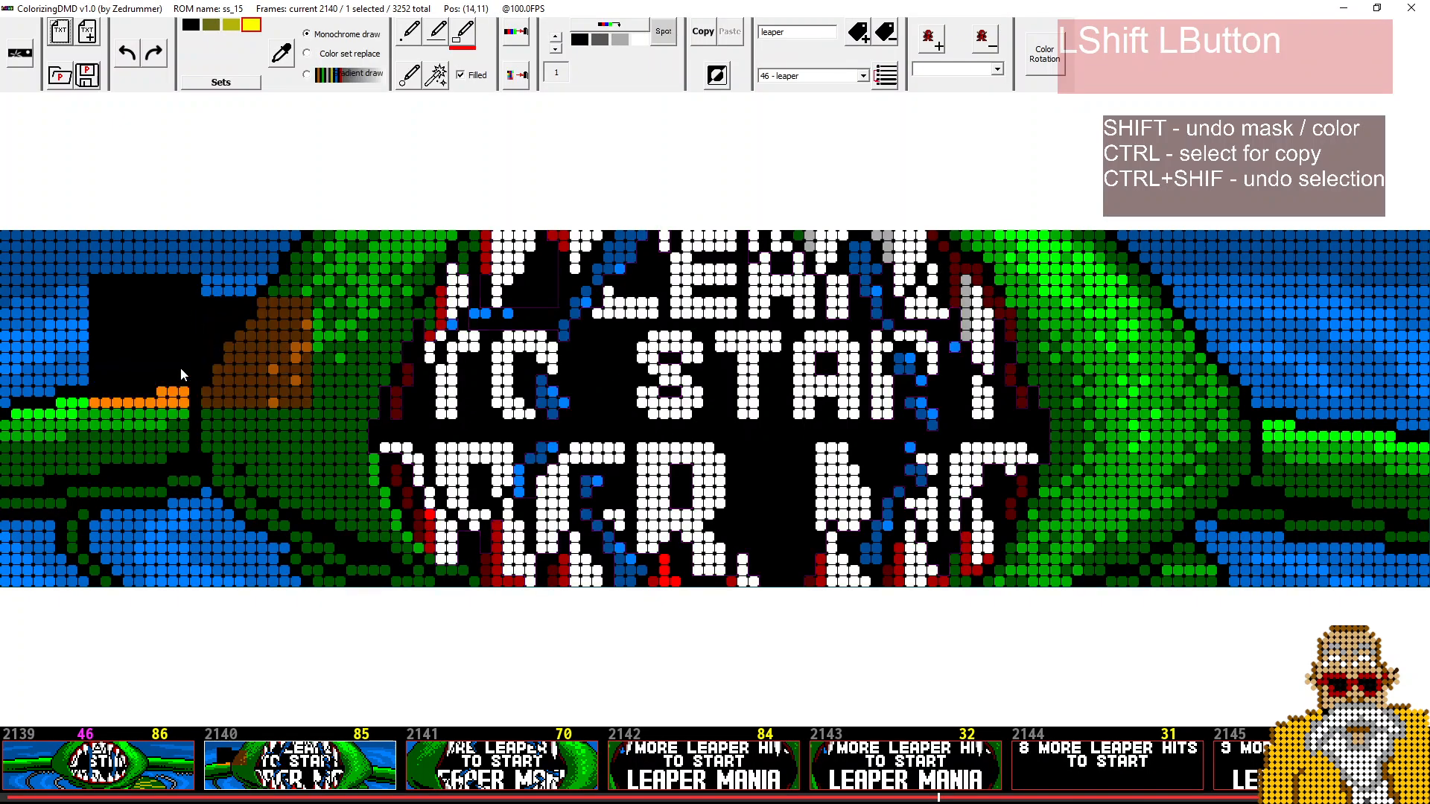
- Select overlapping rectangles around the color-reset patch on frame 2140 for copying, and deselect them
mouse_move(180, 368)
mouse_down()
mouse_move(118, 292)
mouse_move(159, 310)
mouse_move(138, 350)
mouse_move(252, 499)
mouse_up()
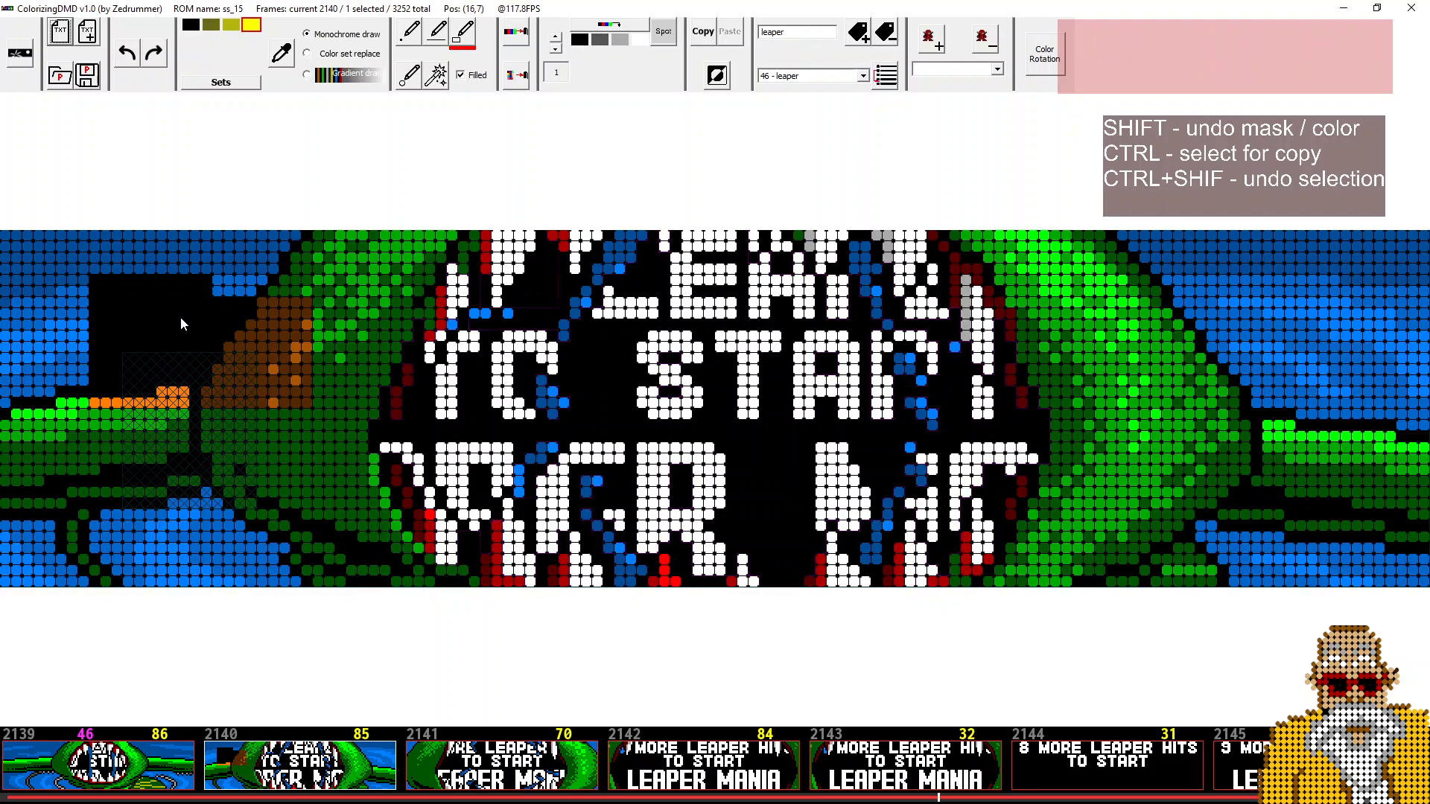
drag(181, 321, 261, 414)
drag(128, 325, 210, 420)
drag(110, 363, 286, 526)
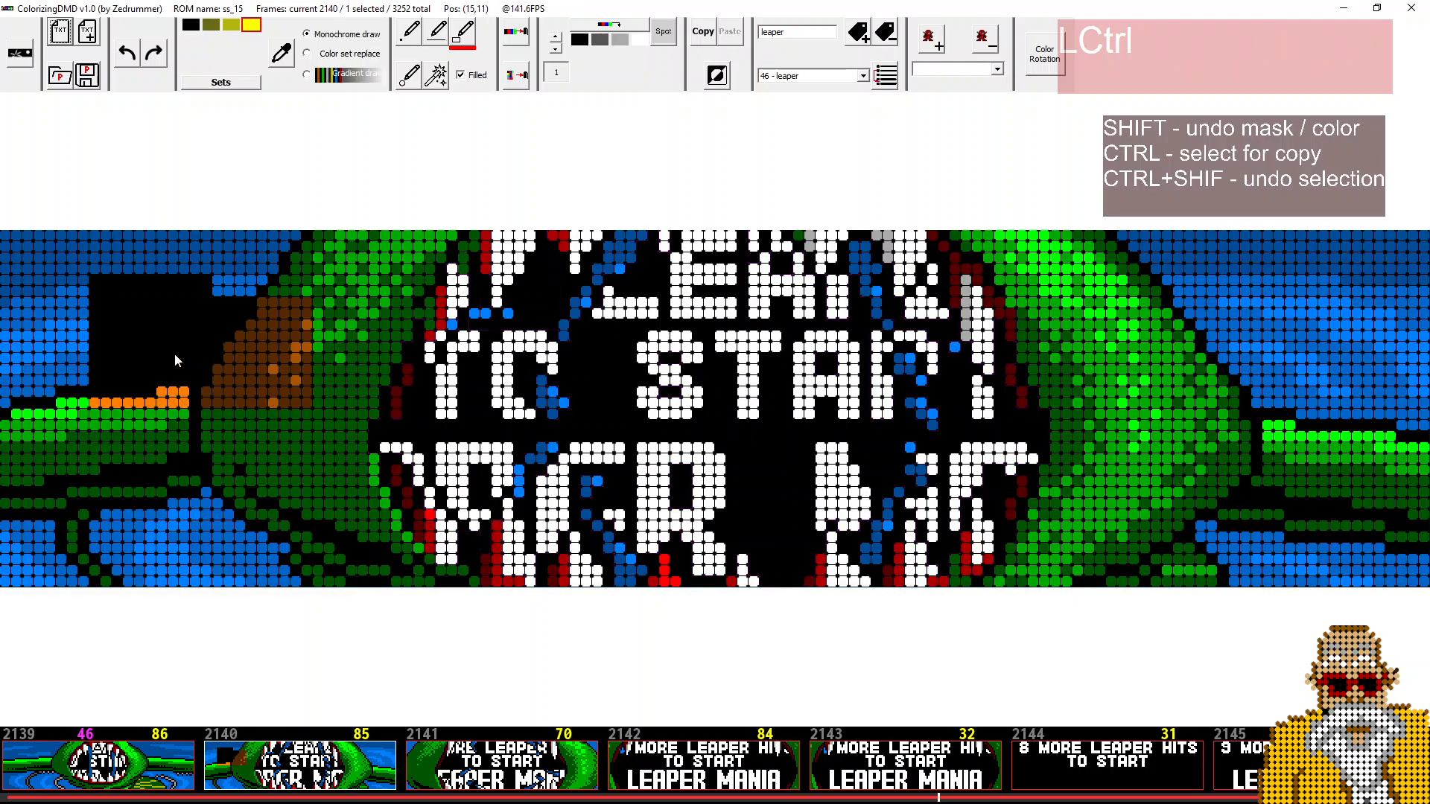